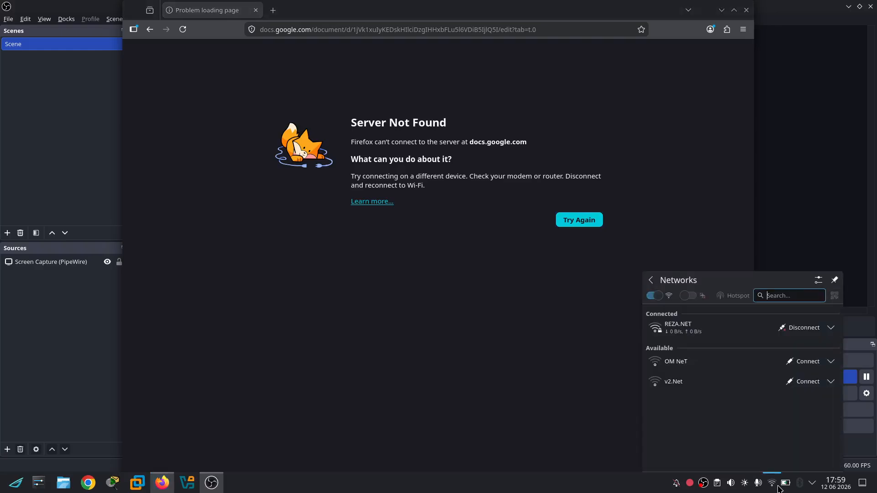
Disconnect the computer from the REZA.NET Wi-Fi network
click(789, 334)
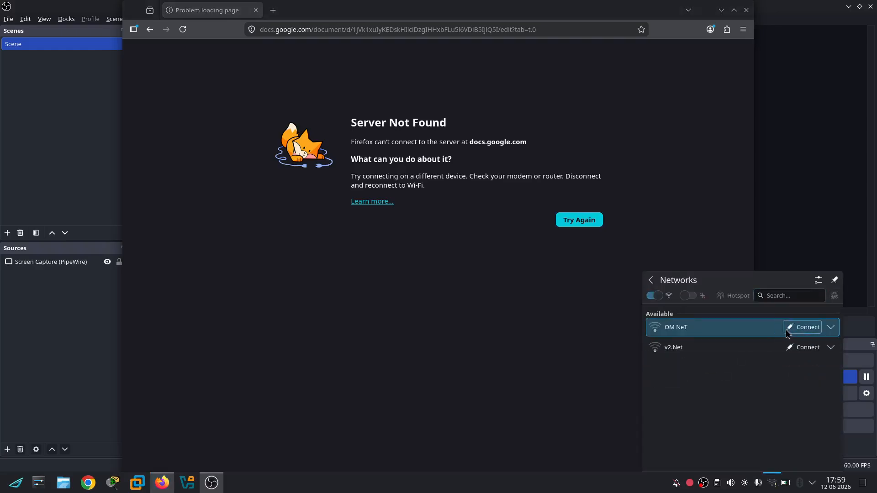
click(513, 234)
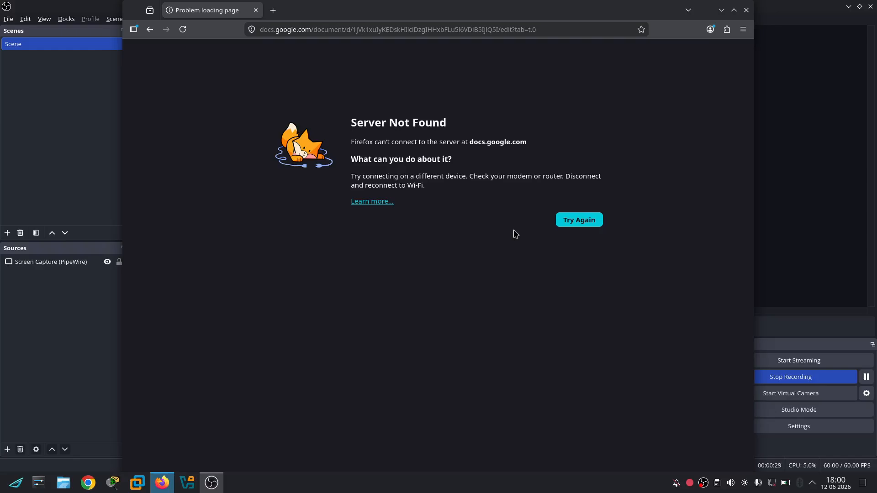
drag(132, 490, 59, 274)
Power on the LNXCLT, LNXRTR and LNXSRV virtual machines in VMware Workstation
click(137, 483)
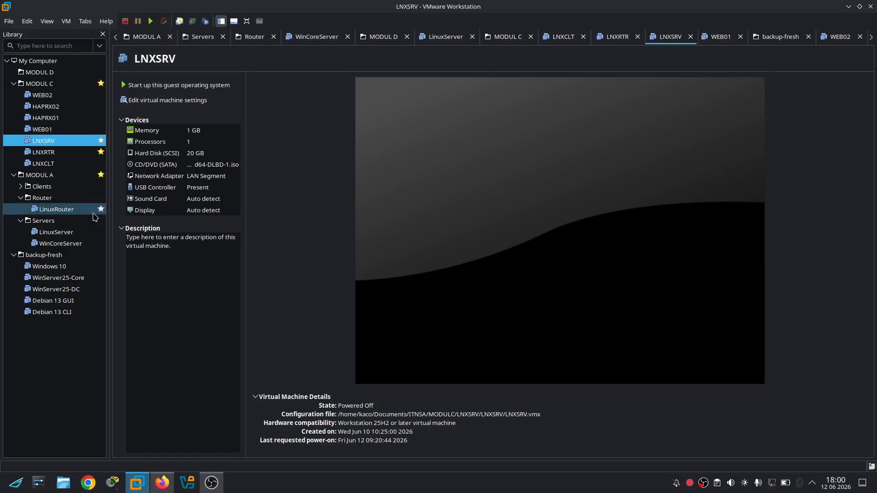
click(50, 166)
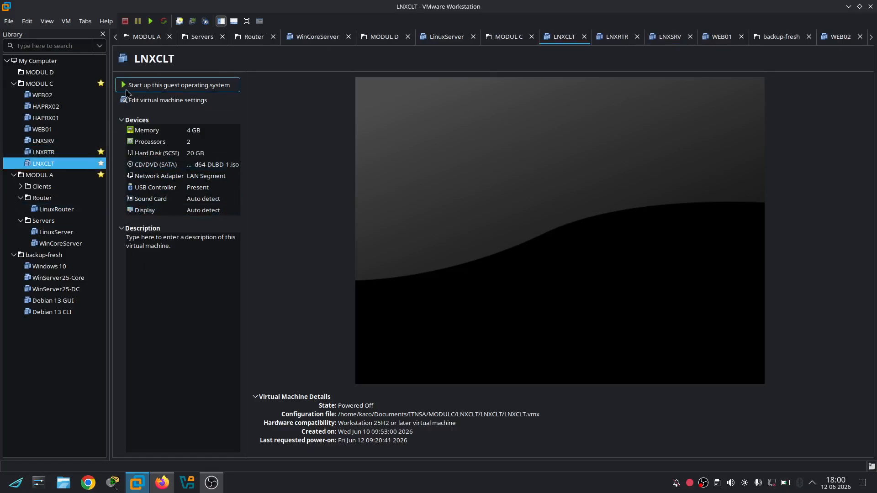
click(127, 90)
click(64, 152)
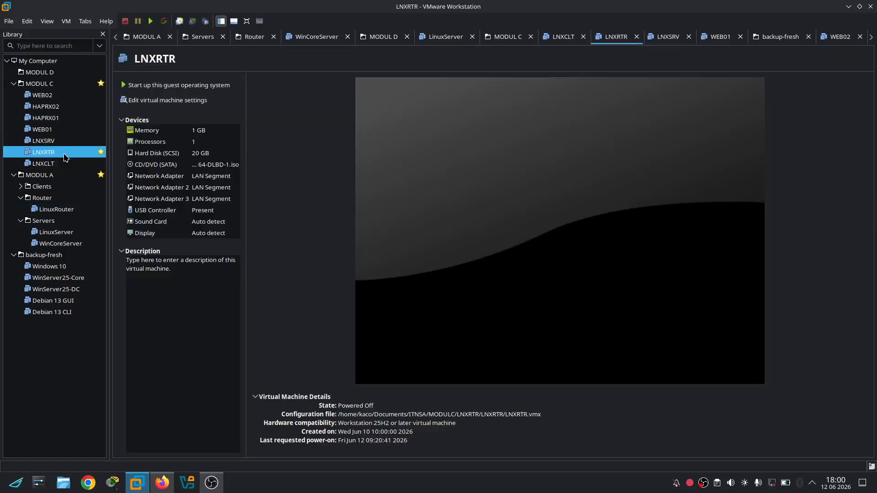
click(147, 84)
click(66, 141)
click(161, 88)
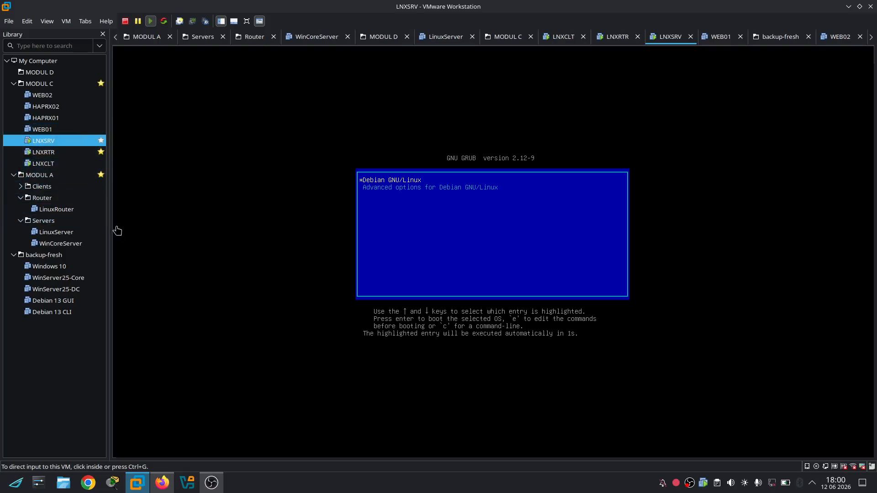
Check the LNXRTR, LNXCLT and LNXSRV consoles while they boot, ending on LNXCLT
click(66, 152)
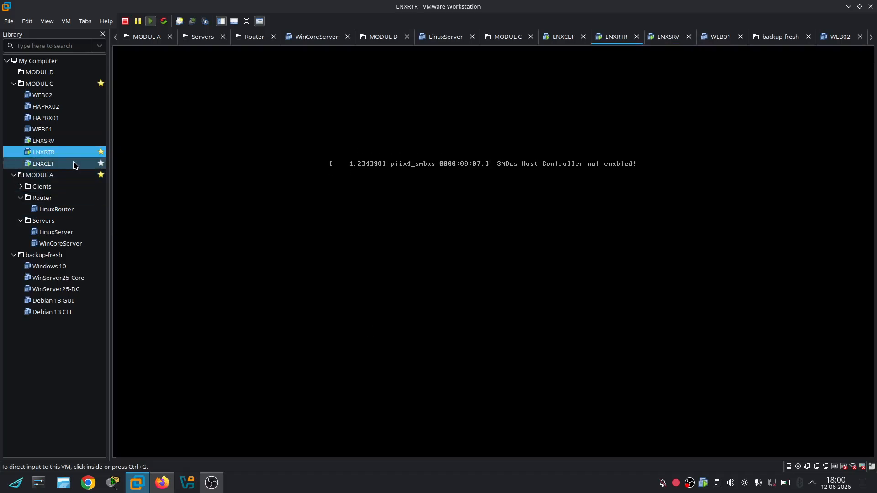
click(74, 164)
click(56, 142)
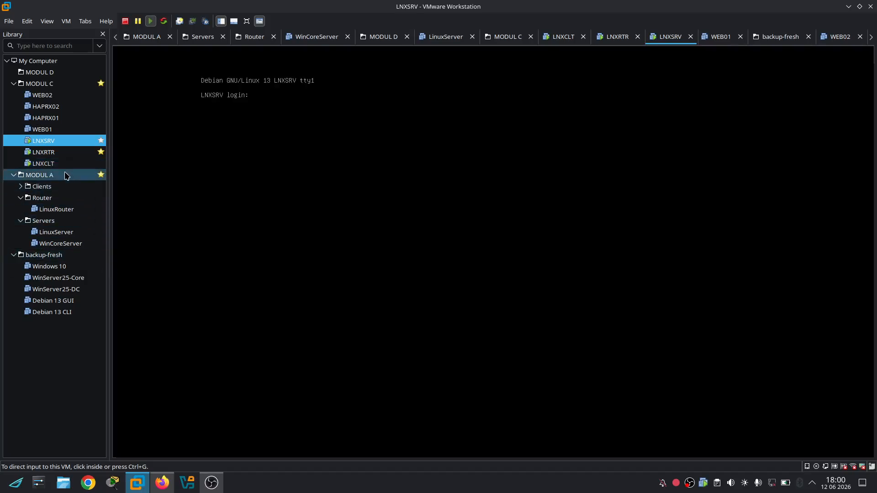
click(438, 169)
key(ctrl+alt)
click(58, 163)
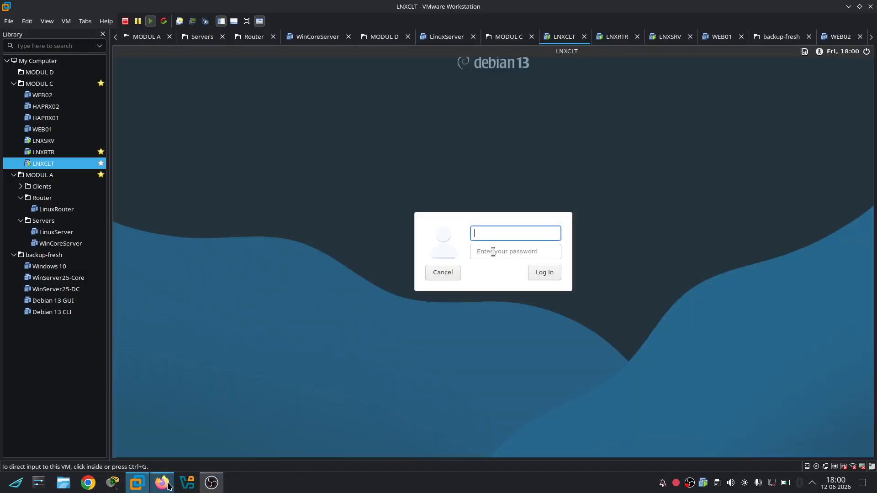
Log in to LNXCLT with the user account name and its password
mouse_move(168, 486)
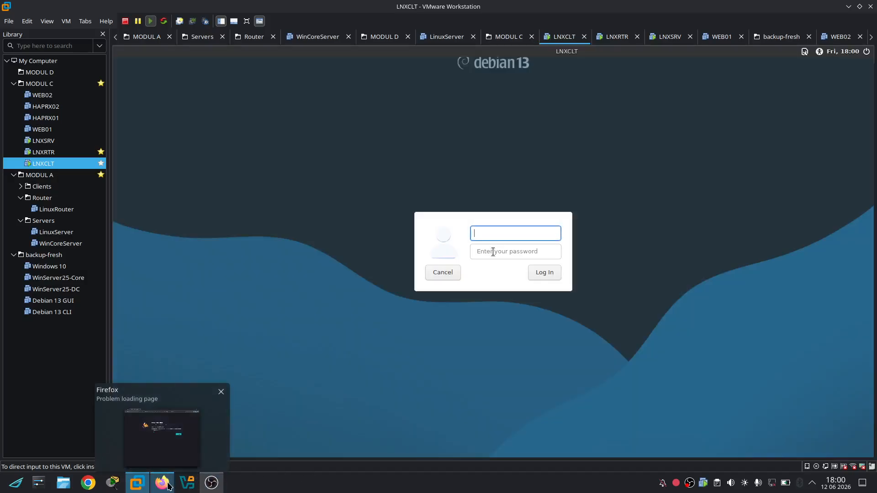
click(484, 233)
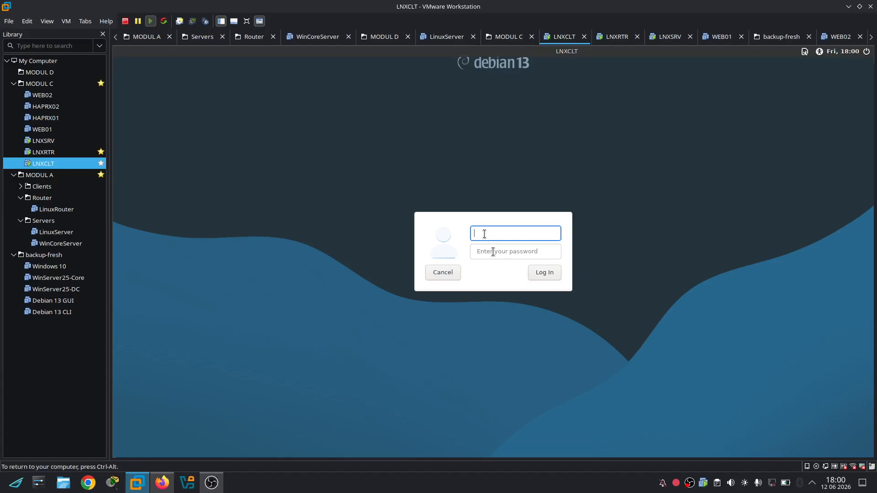
text(kack)
key(Tab)
text(•)
key(Return)
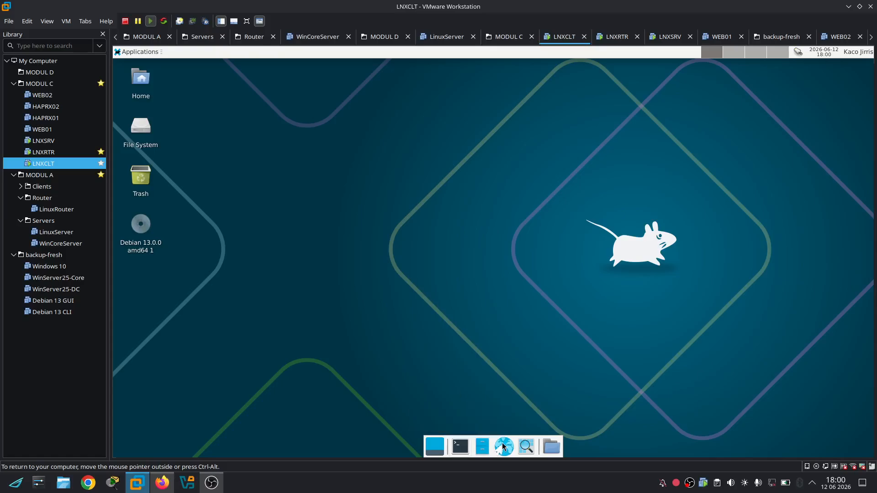
Open and close the home-folder file manager, then return to Firefox
click(484, 450)
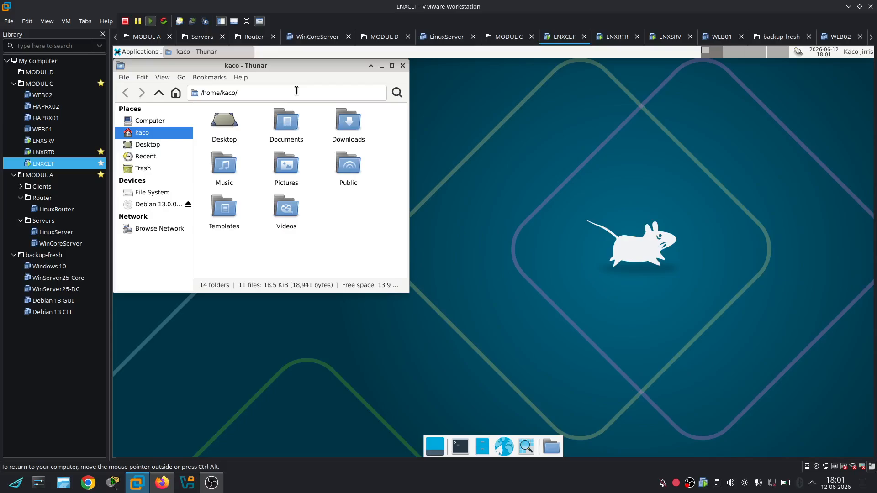
click(403, 65)
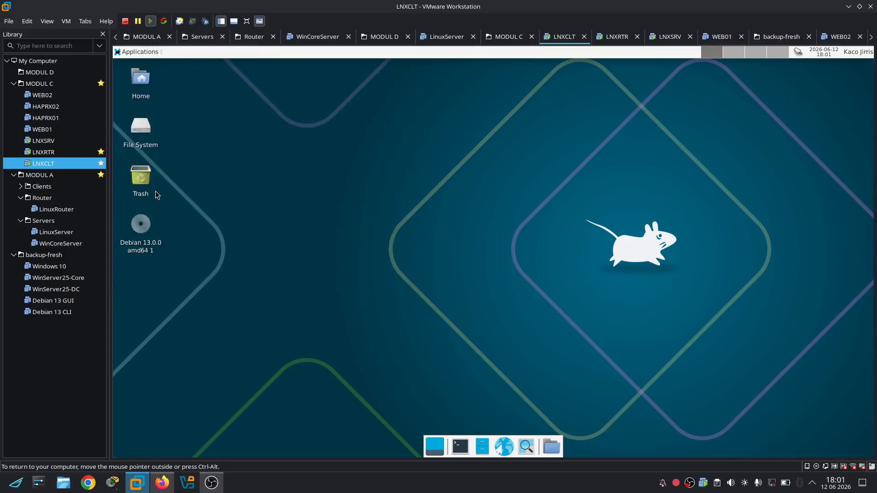
click(159, 485)
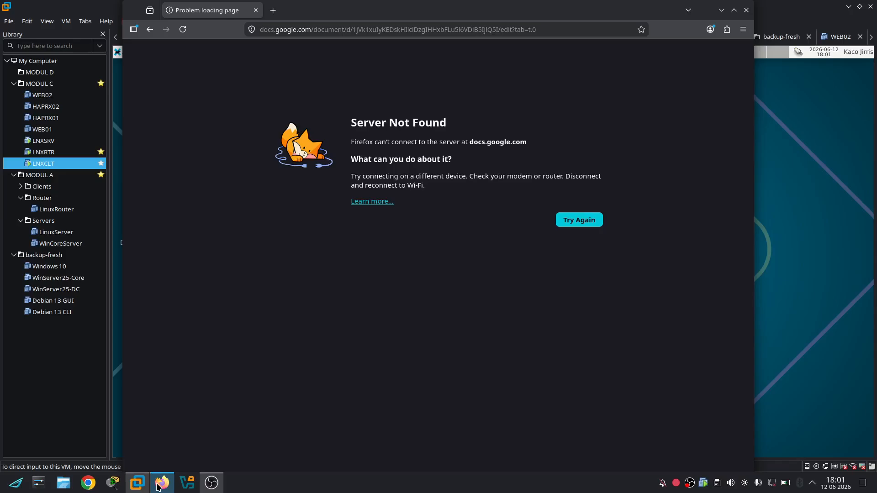
Connect to the Infinix HOT 50 Wi-Fi and reload the KISI-KISI LKS ITNSA 2026 - SULBAR document
click(770, 484)
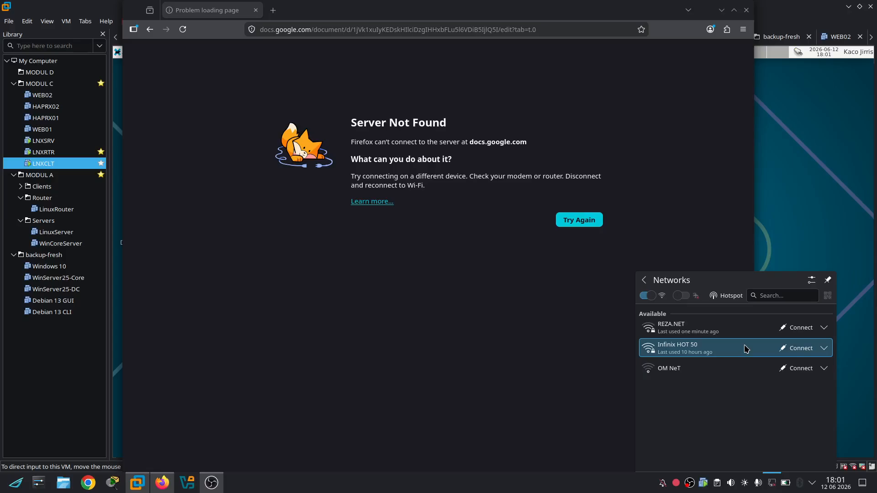
click(807, 353)
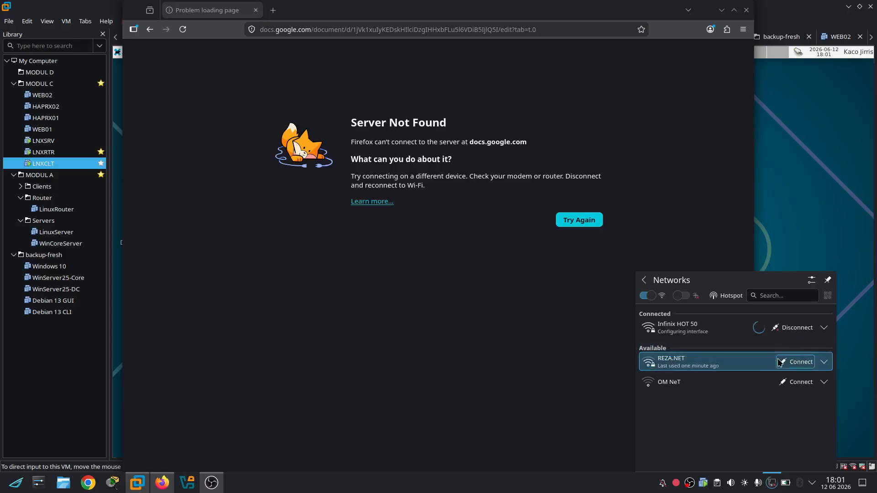
click(560, 352)
click(568, 223)
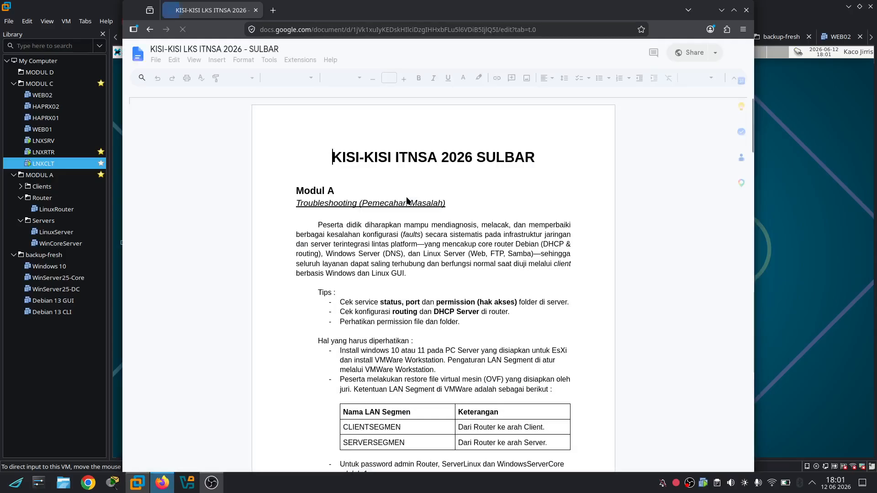
Scroll the task document down to the Modul C topology diagram
scroll(492, 278, down, 20)
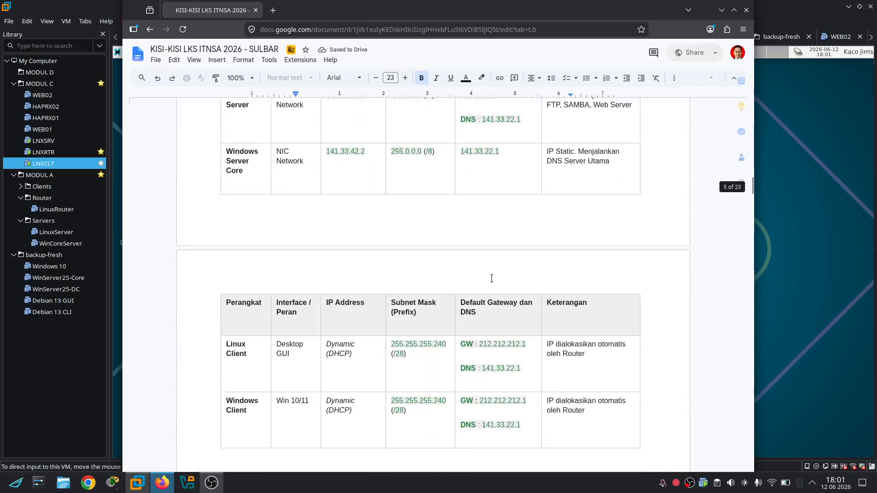
scroll(492, 279, down, 20)
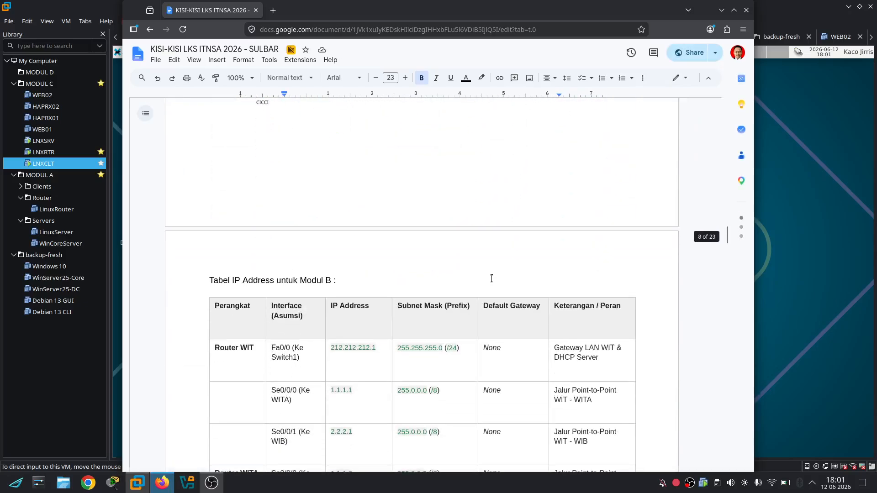
scroll(492, 278, down, 20)
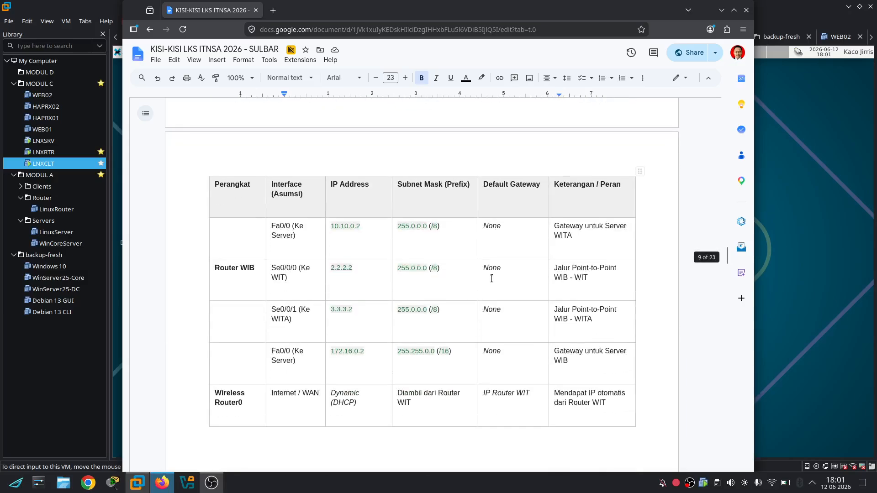
scroll(491, 278, down, 15)
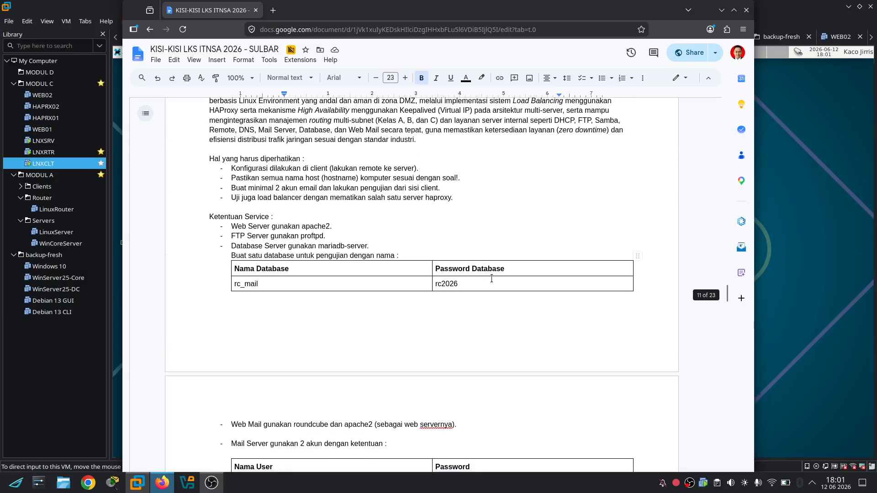
scroll(492, 278, down, 15)
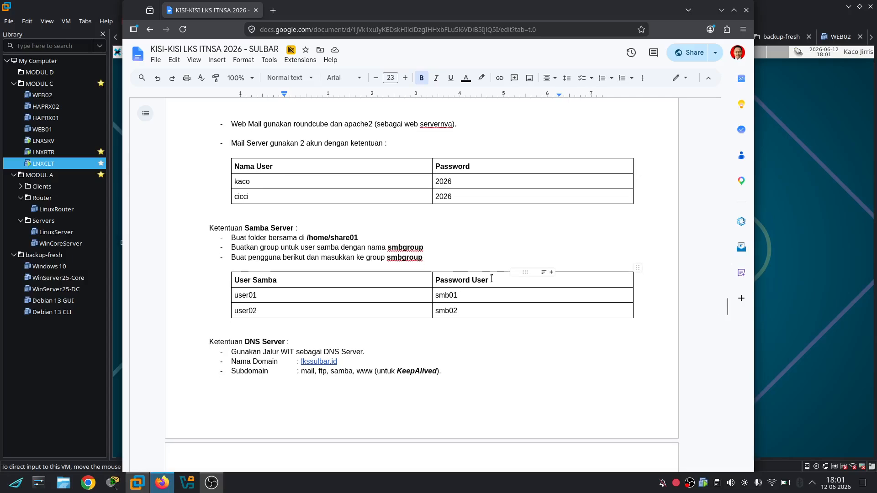
scroll(491, 278, up, 8)
scroll(491, 279, down, 8)
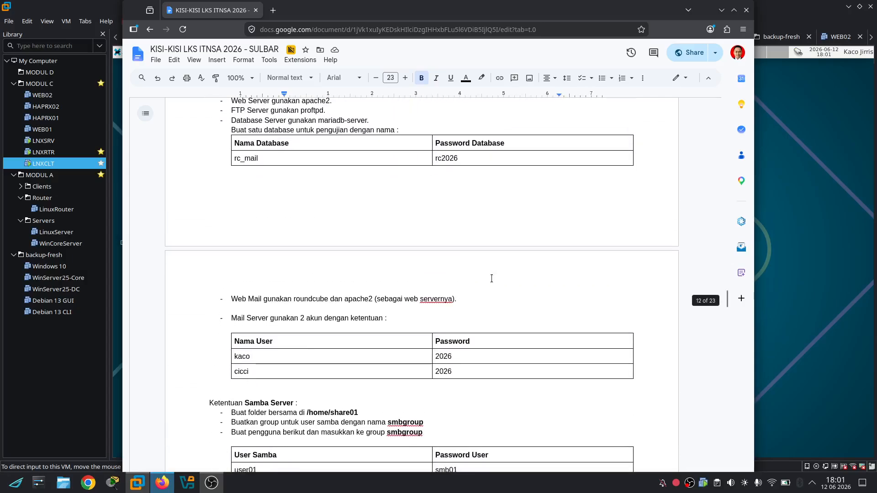
scroll(492, 279, down, 5)
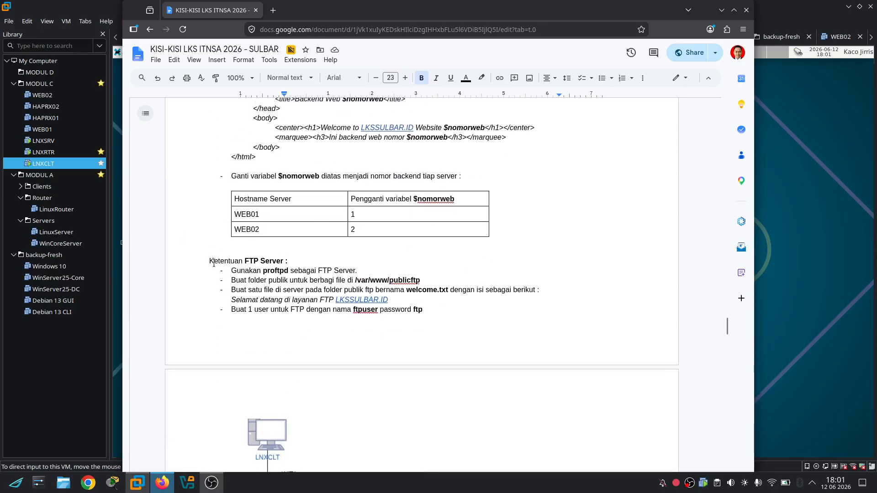
Review the FTP Server requirements text, then return to the LNXCLT virtual machine
drag(214, 263, 365, 319)
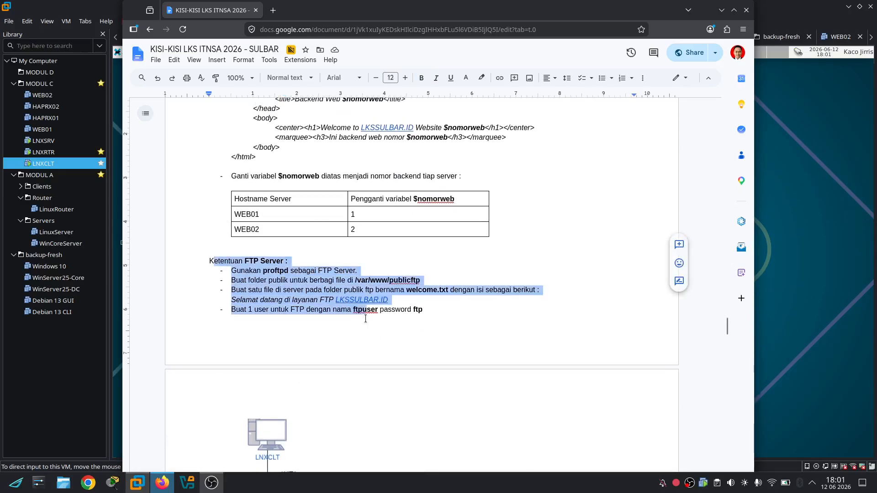
click(461, 320)
scroll(462, 319, down, 5)
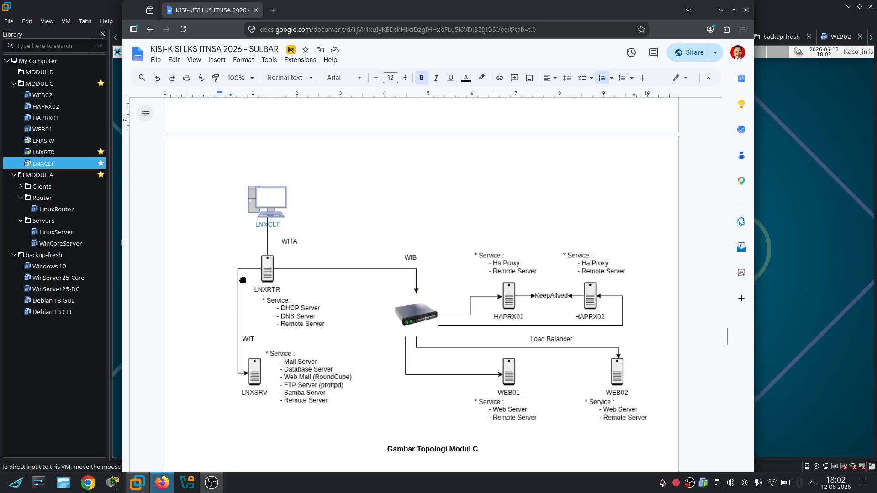
click(82, 164)
click(463, 447)
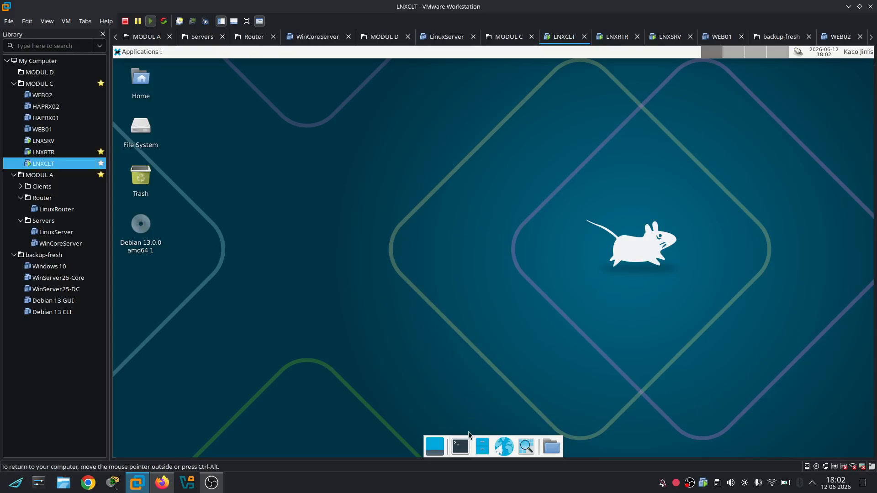
text(ip route)
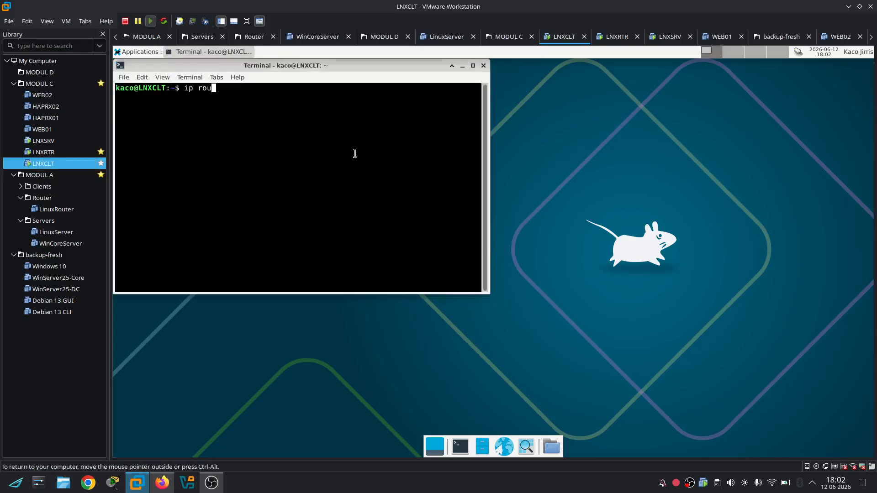
key(Return)
text(pih)
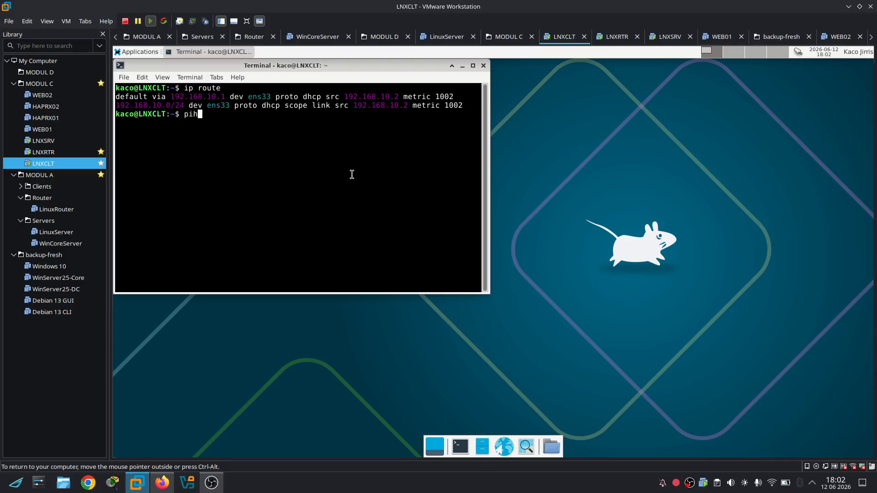
key(BackSpace)
key(BackSpace)
key(BackSpace)
text(ssh root@192.168.10.1)
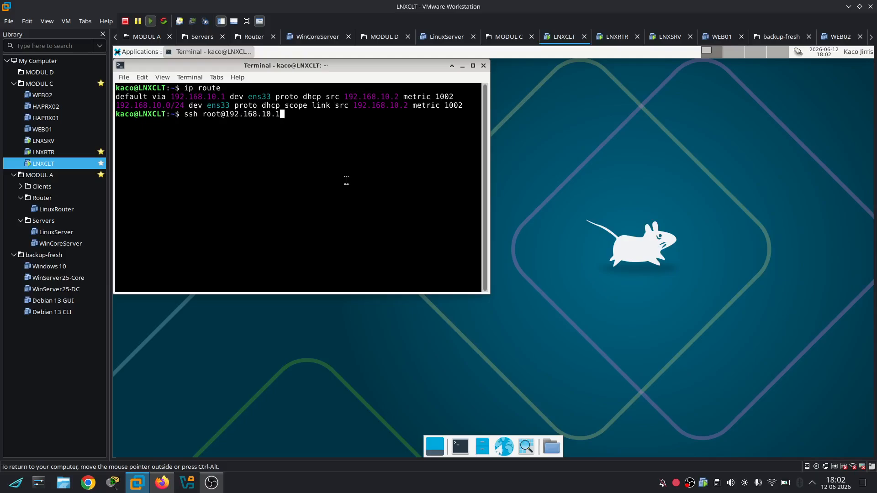
key(Return)
key(Return)
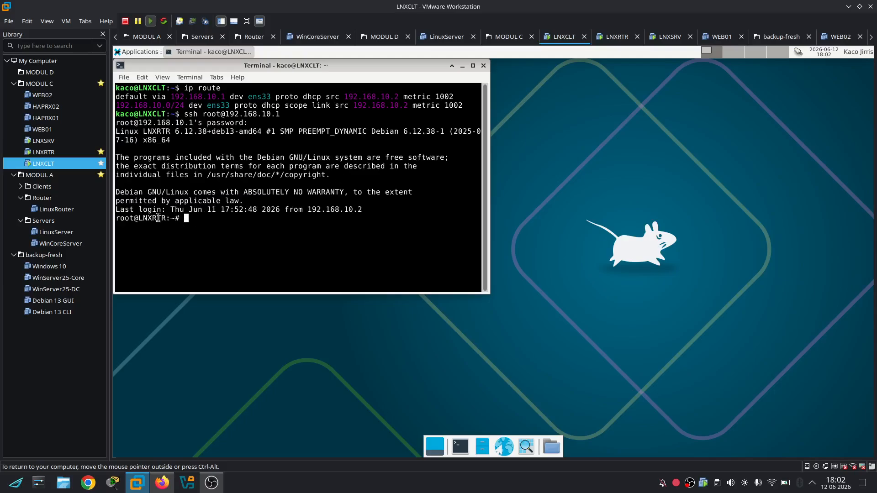
Install the bind9 package on LNXRTR with apt install bind9
double_click(159, 218)
click(213, 220)
text(apt install bind9)
key(Return)
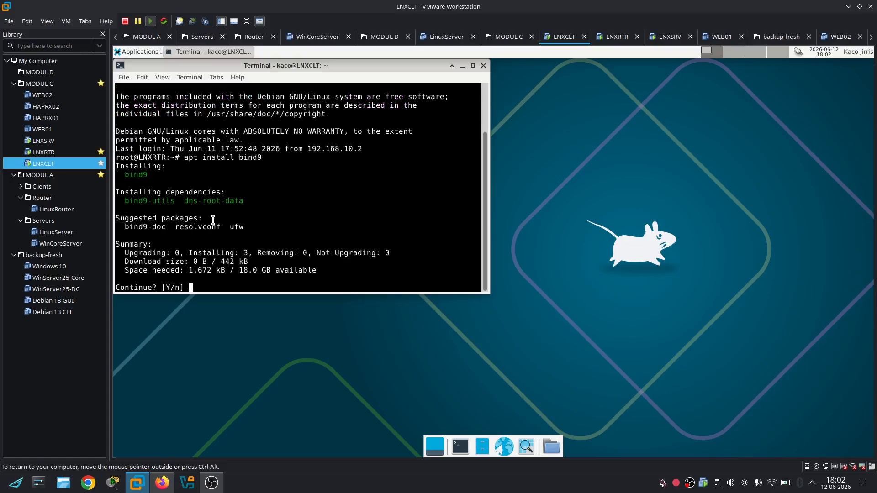
key(Return)
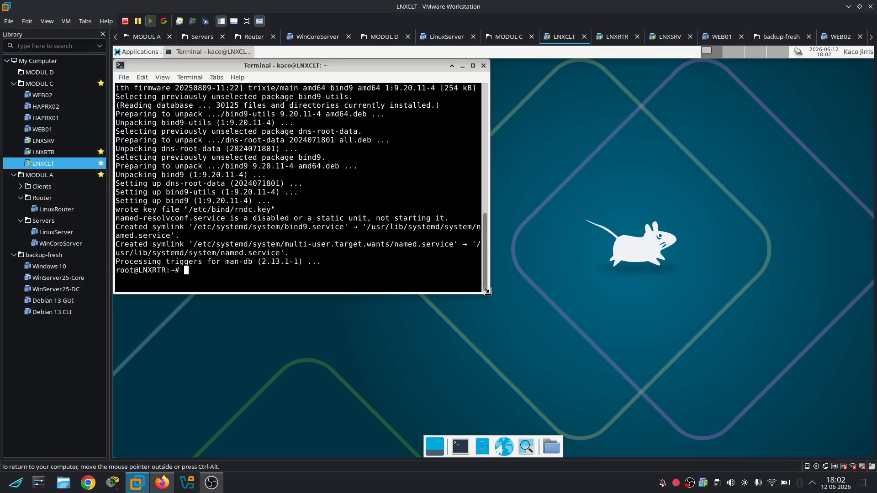
Widen the terminal, change into /etc/bind and list its files
drag(488, 293, 740, 340)
text(cd /)
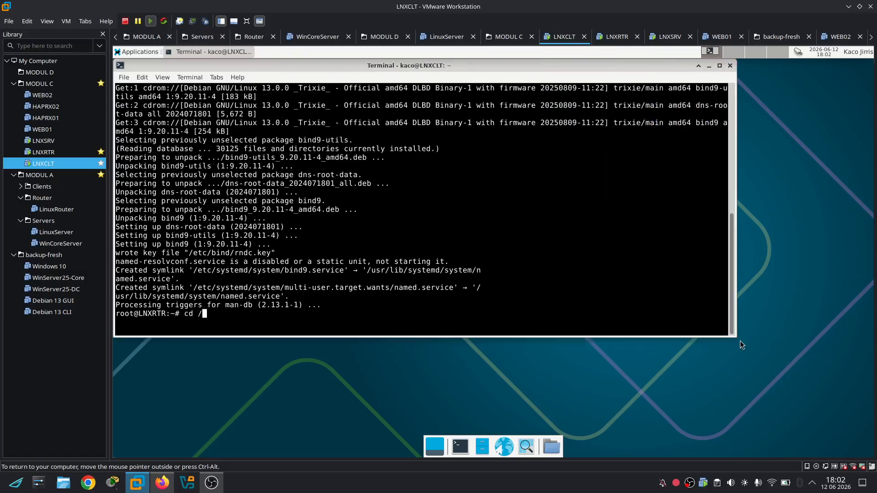
text(etc/bind)
key(Return)
key(ctrl+l)
text(ls)
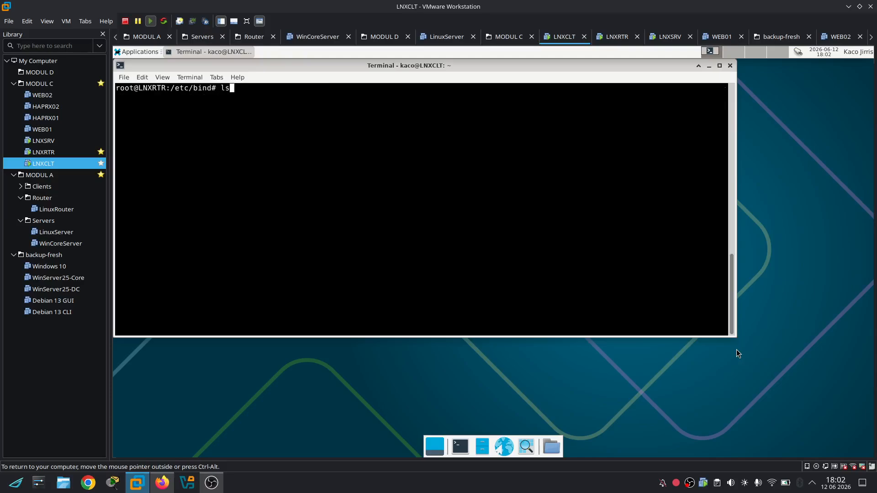
key(Return)
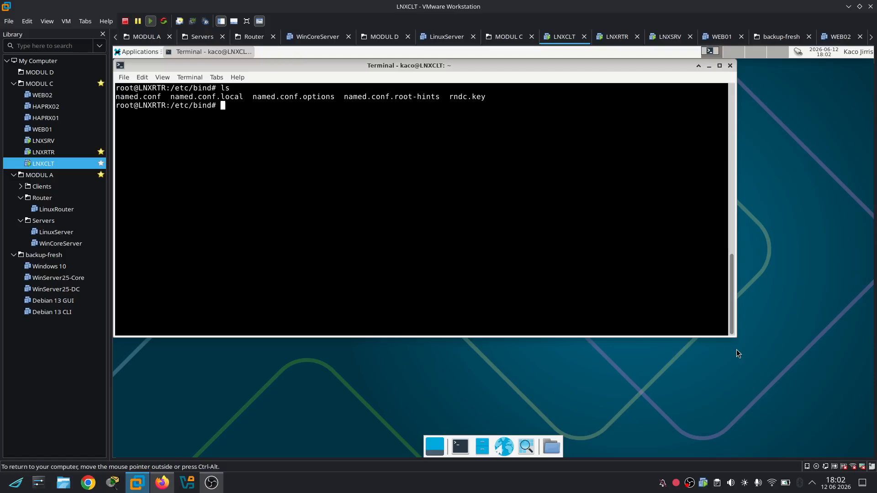
Open named.conf.local in nano and begin a zone " entry on the last line
text(nano named.conf.local)
key(Return)
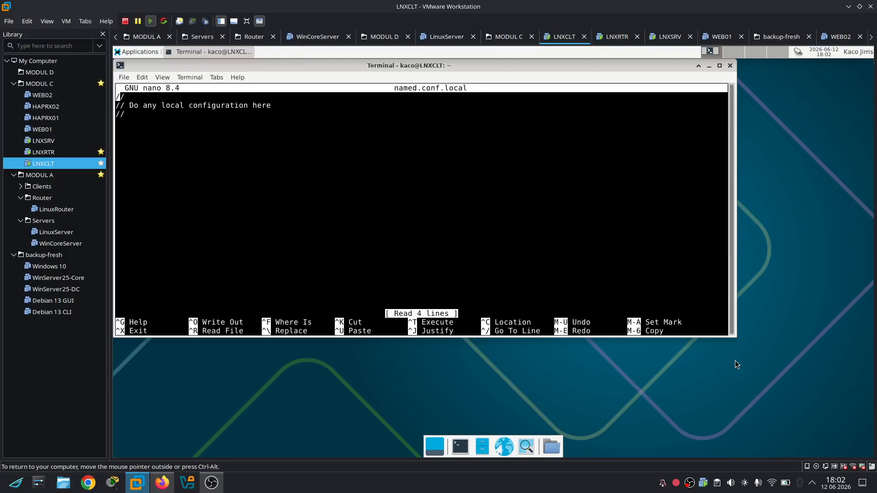
key(Down)
key(Down)
key(Down)
key(Down)
text(zone ")
click(159, 482)
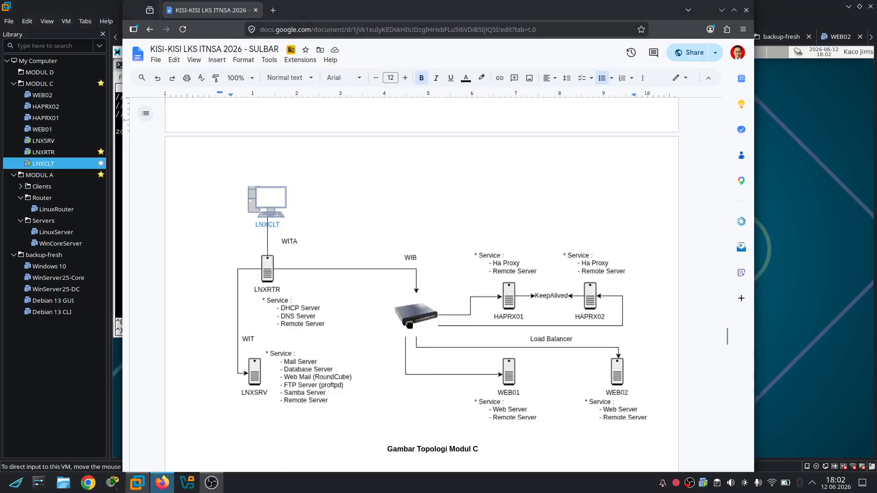
scroll(411, 328, up, 5)
scroll(410, 328, up, 7)
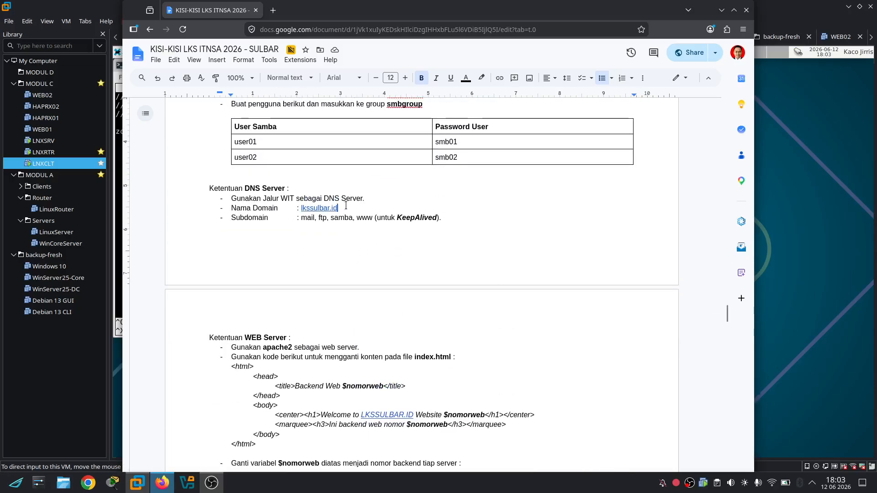
drag(346, 206, 301, 207)
click(431, 194)
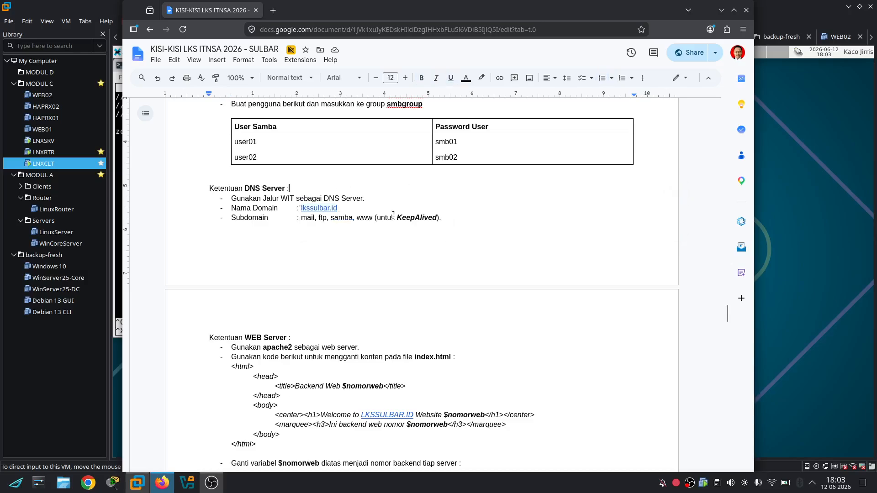
drag(301, 220, 380, 222)
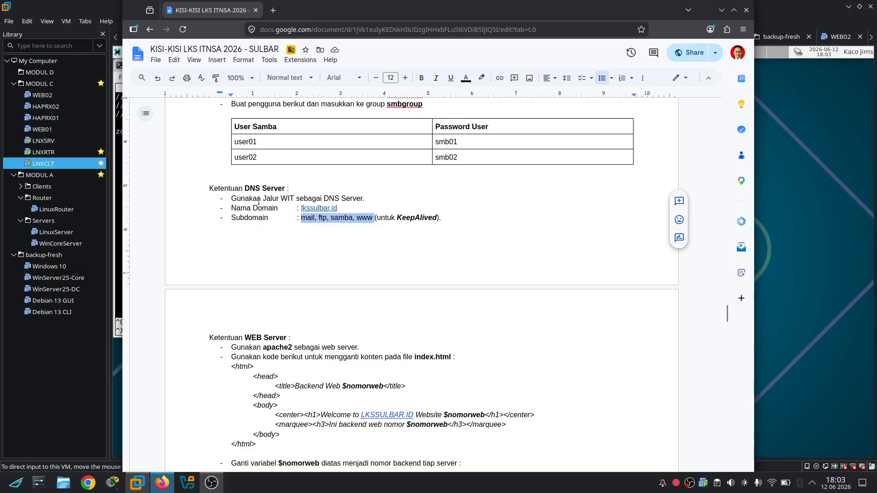
drag(262, 198, 324, 199)
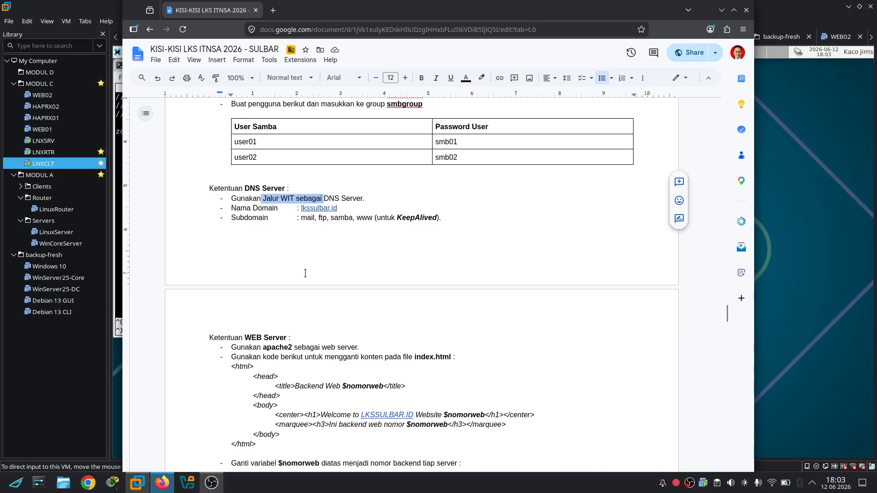
scroll(305, 273, down, 3)
scroll(306, 273, up, 5)
scroll(305, 274, down, 14)
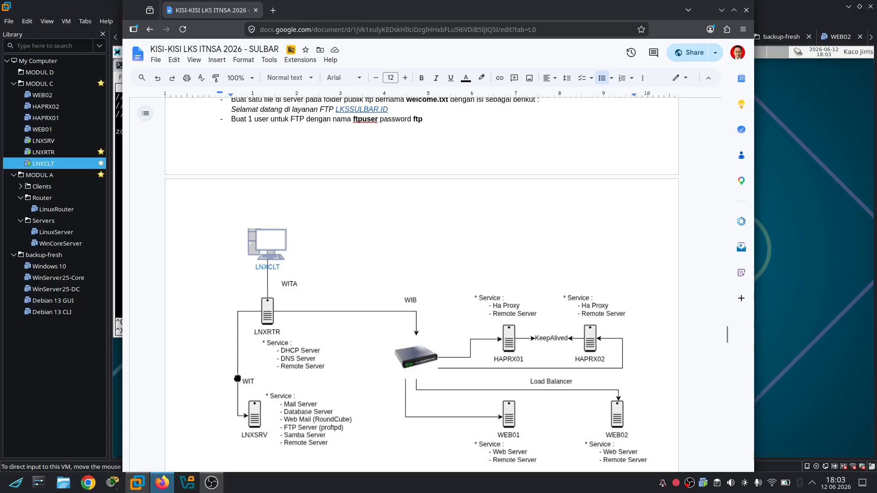
Name the zone "lkssulbar.id" and open indented lines inside its braces
click(66, 164)
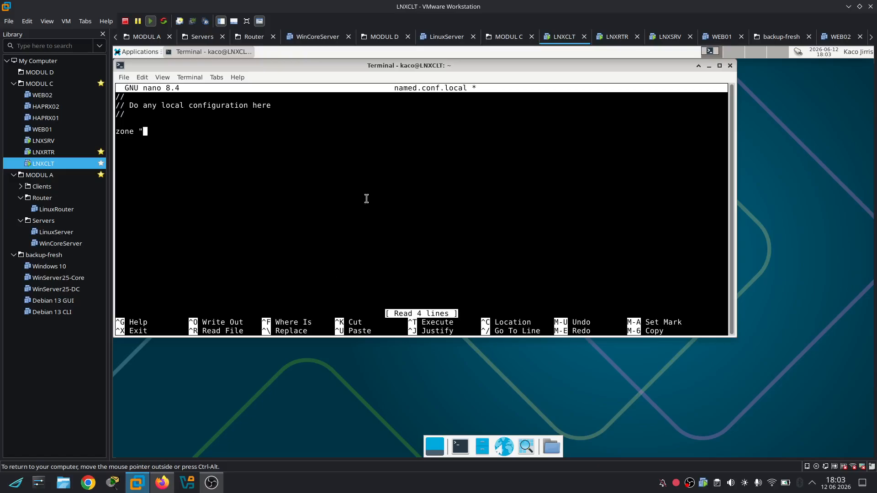
text(lkssul)
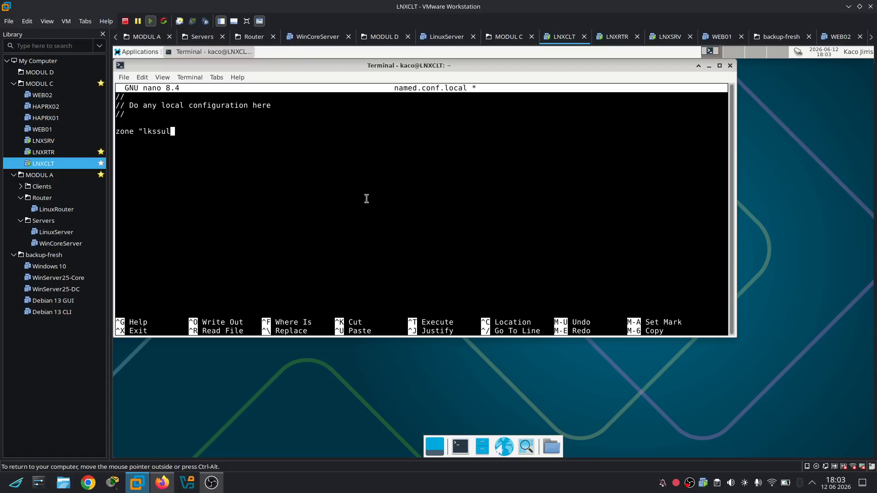
text(bar.id" {};)
key(Left)
key(Left)
key(Return)
key(Return)
key(Up)
key(Tab)
Add type master; and file "/etc/bind/db.lks"; inside the zone block
click(161, 481)
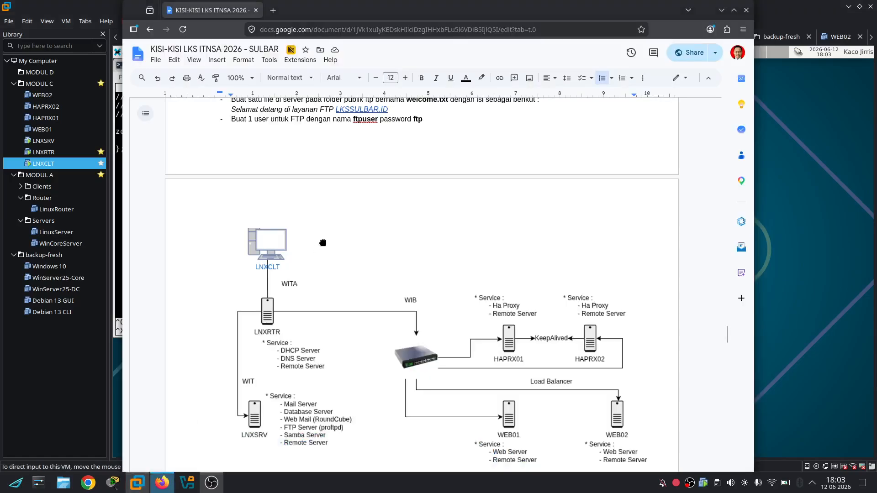
scroll(323, 242, up, 15)
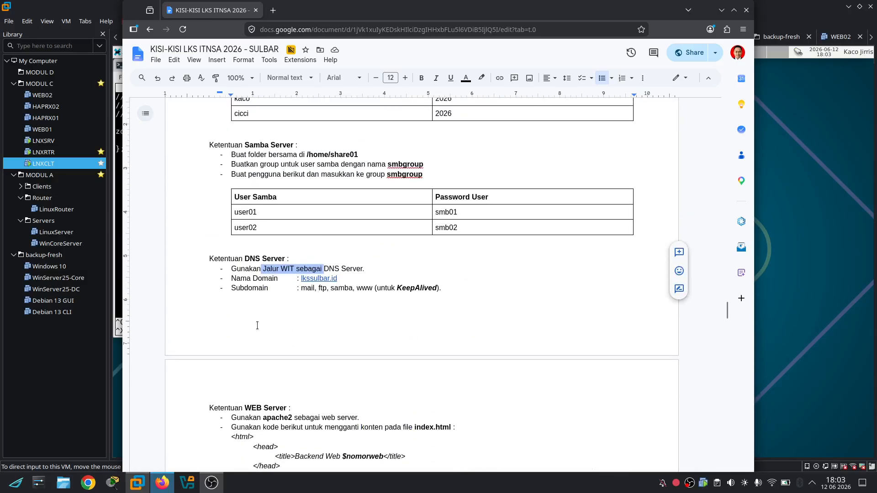
scroll(288, 329, down, 7)
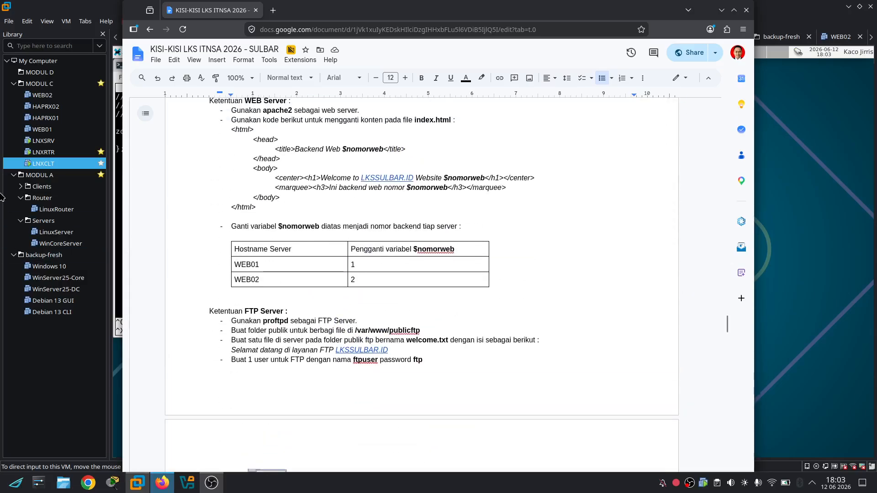
click(116, 227)
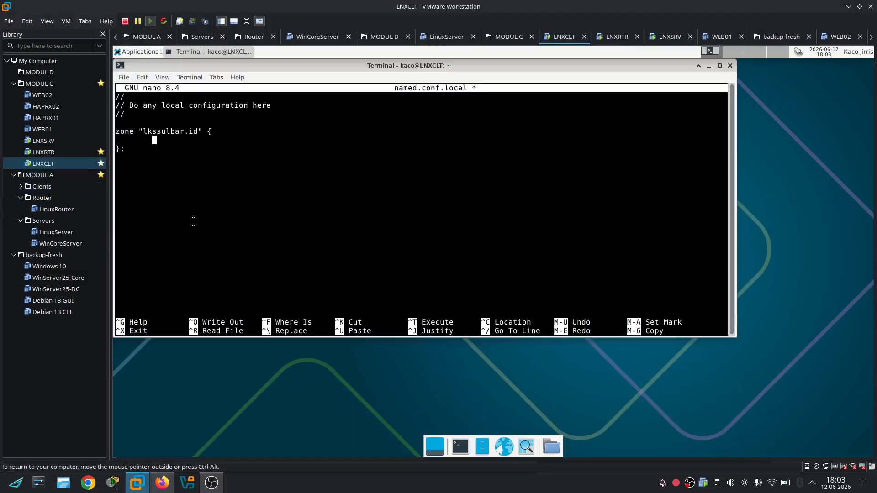
text(type master;)
key(Return)
key(Tab)
text(file "/etc/bind/)
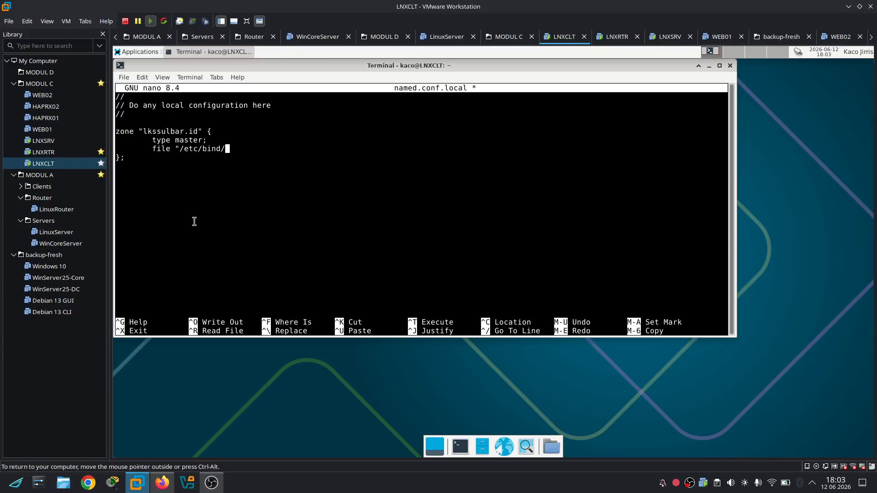
text(db.lks";)
Save named.conf.local, exit nano and list the /etc/bind folder
key(Down)
key(Down)
key(ctrl+x)
key(y)
key(Return)
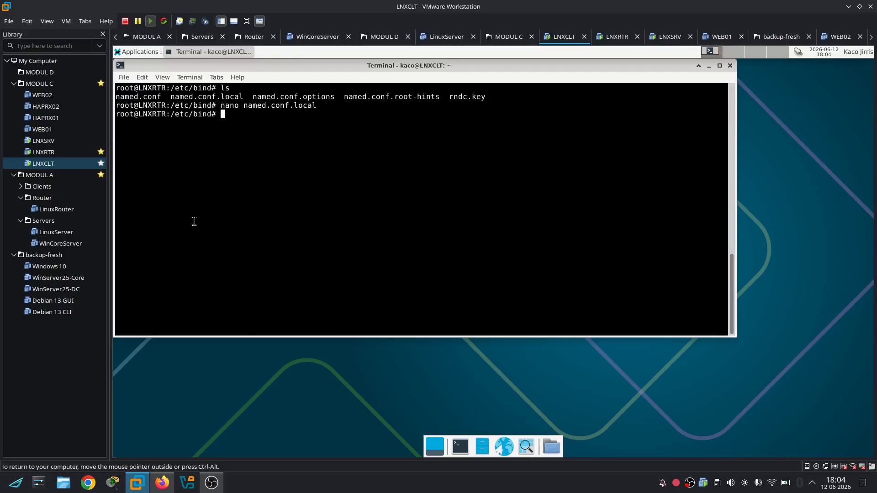
text(ls)
key(Return)
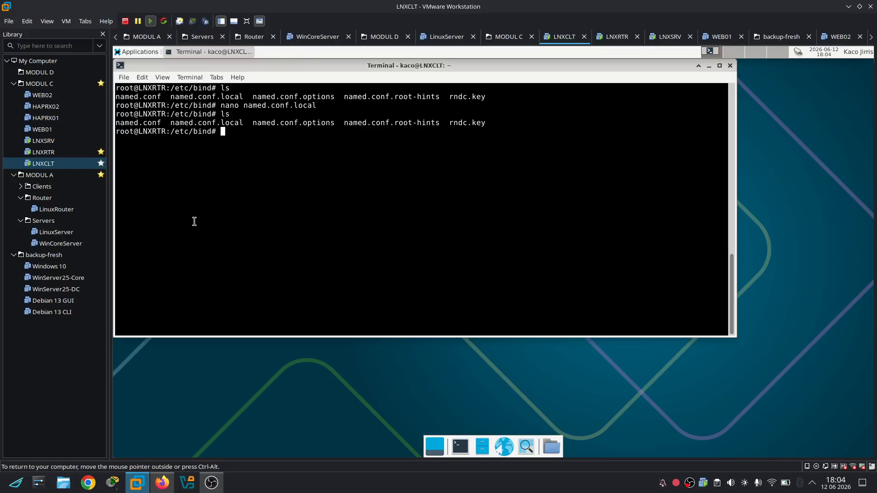
Create db.lks with touch, confirm it with ls and open it in nano
text(touch db.lks)
key(Return)
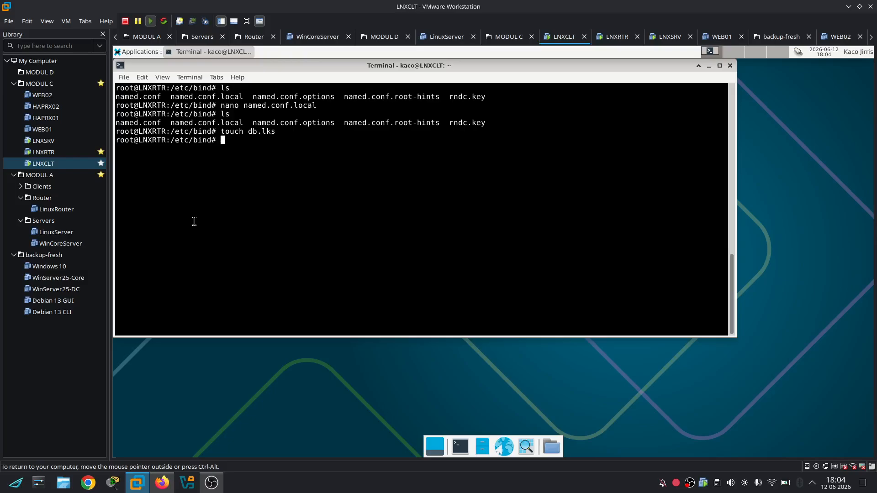
text(ls)
key(Return)
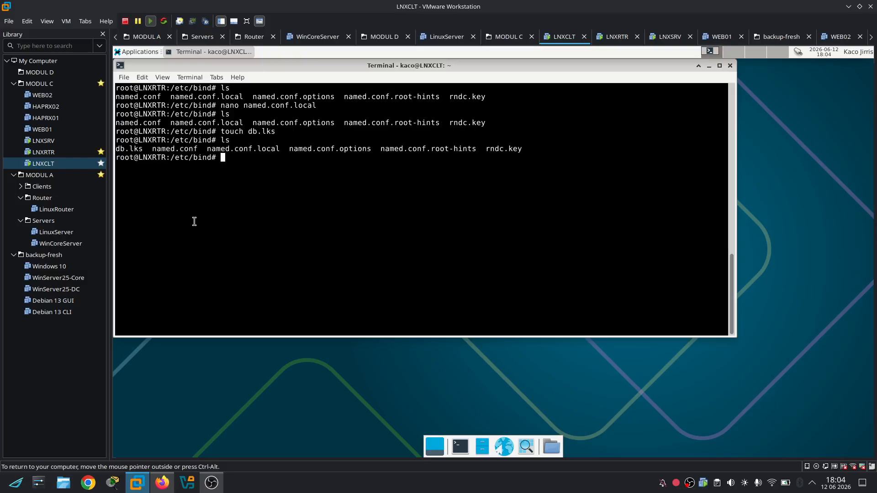
text(nano db.lks)
key(Return)
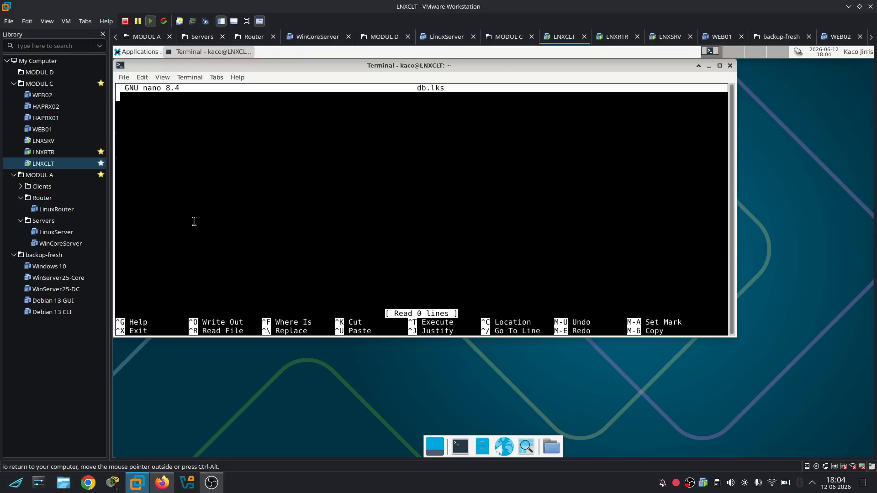
Start db.lks with a $TTL 1d directive line
text(@T)
key(BackSpace)
key(BackSpace)
text($TTL)
key(Tab)
text(1d)
key(Return)
Write the SOA header '@ IN SOA lnxrtr.lkssulbar.id. lkssulbar.id.' with open parentheses
text(@)
key(Tab)
text(IN)
key(Tab)
text(SOA)
key(Tab)
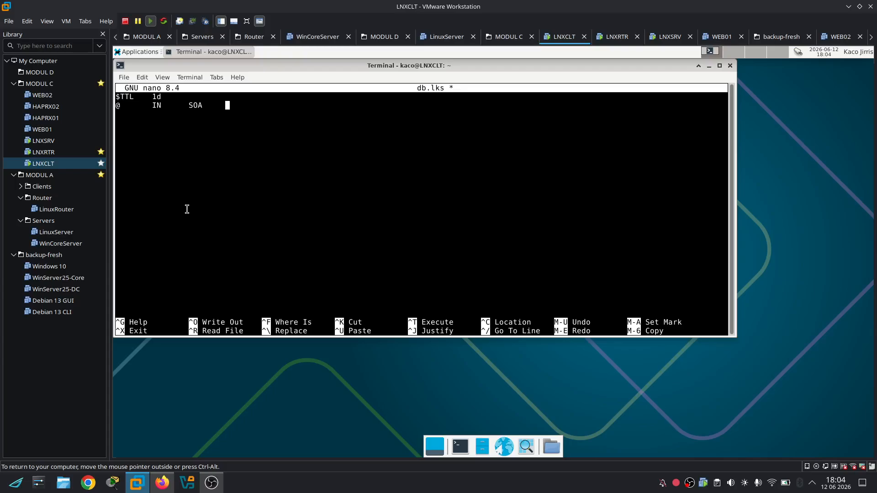
text(lnxrtr.lkssulbar.id. lkssulbar.id)
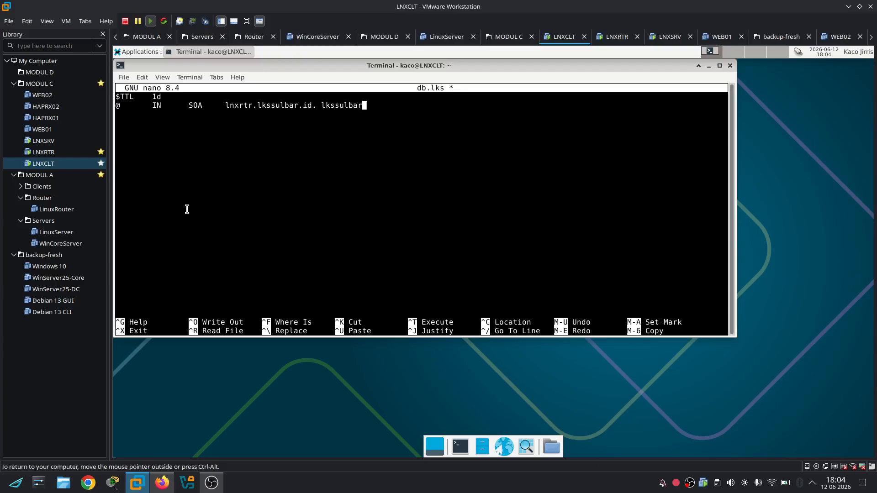
text(. )
text(();)
key(Left)
key(Left)
key(Return)
key(Return)
key(Up)
key(Tab)
Fill the SOA parentheses with serial 20260612 and four aligned 1h timers
key(Tab)
key(Tab)
key(BackSpace)
key(Tab)
text(2025)
text(0612)
key(Return)
key(Tab)
key(Tab)
key(Tab)
text(1h)
key(Return)
key(Tab)
key(Tab)
key(Tab)
text(1h)
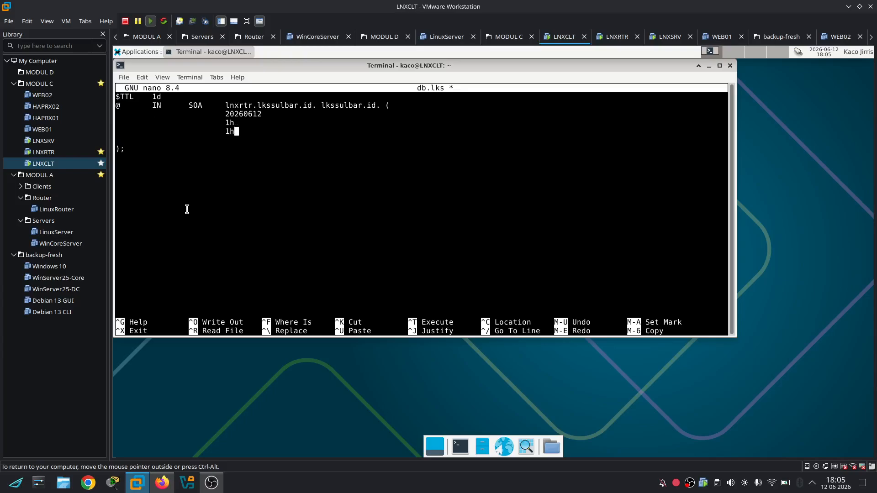
key(Return)
key(Tab)
key(Tab)
key(Tab)
text(h)
key(BackSpace)
text(1h)
key(Down)
key(BackSpace)
key(Return)
key(Tab)
Add the name server record '@ IN NS ns.lkssulbar.id.' below the SOA
key(Tab)
key(Tab)
text(1h)
key(Down)
key(Down)
text(@)
key(Tab)
text(IN)
key(Tab)
text(ns)
key(Tab)
key(BackSpace)
key(BackSpace)
key(BackSpace)
text(NS)
key(Tab)
text(ns.lksul)
key(BackSpace)
key(BackSpace)
text(sulbar.id.)
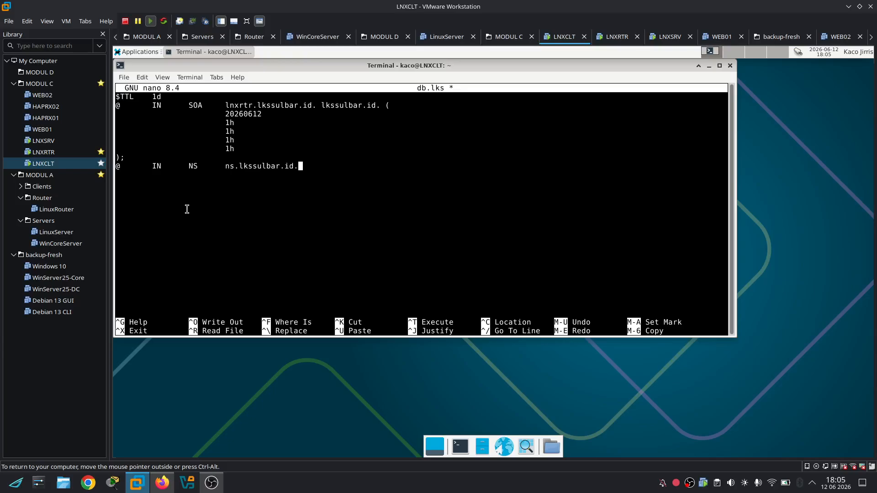
key(Return)
Begin the apex A record '@ IN A' with its address
text(@)
key(Tab)
text(IN)
key(Tab)
text(A)
key(Tab)
text(1)
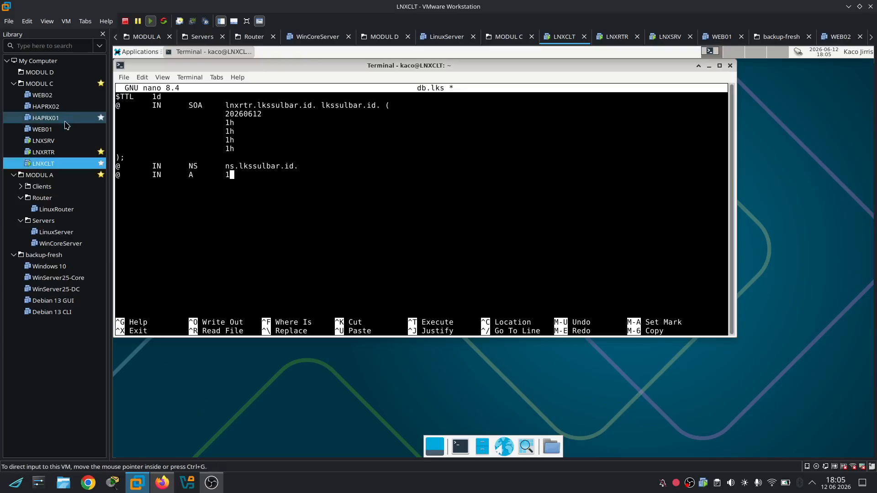
Log into the LNXRTR console as root and run ip a to check its address
click(59, 151)
click(377, 281)
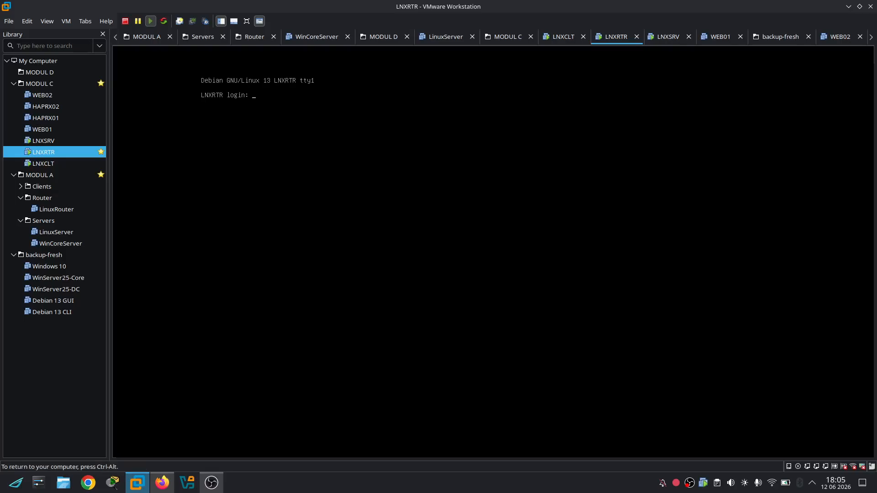
text(root)
key(Return)
key(Return)
text(ip a)
key(Return)
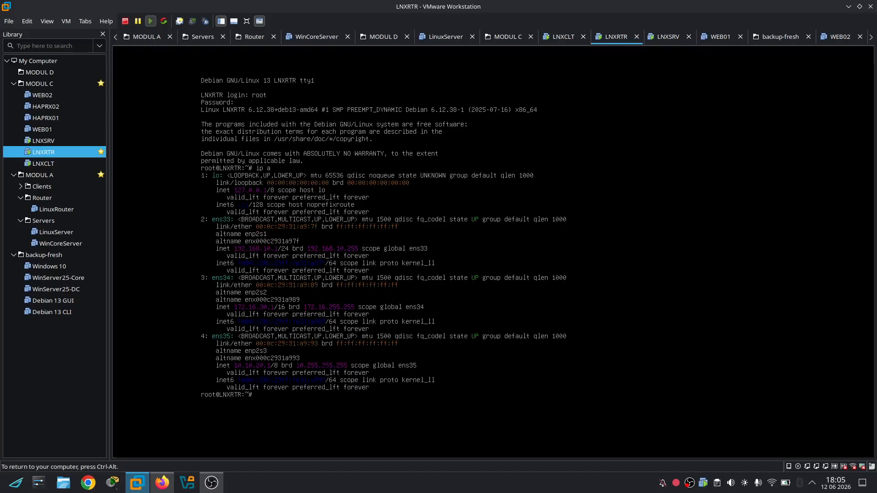
key(ctrl+alt)
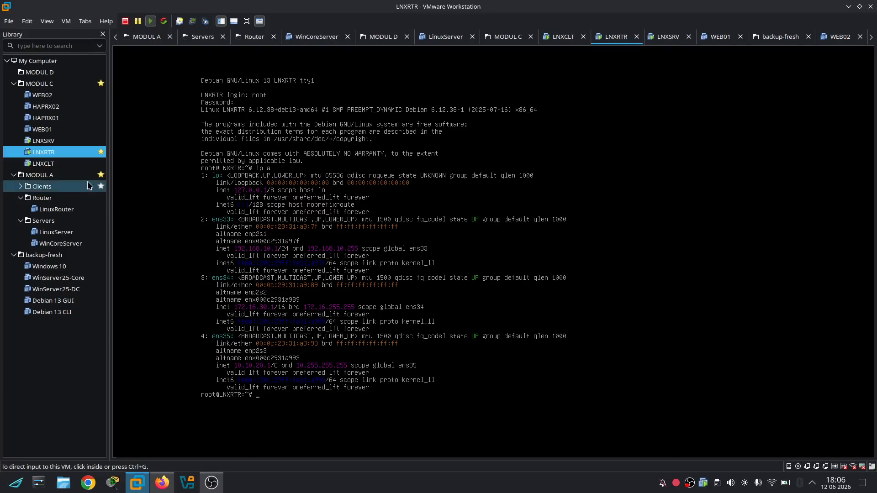
Finish the apex A record at 172.16.30.1, add 'ns IN A 172.16.30.1' and duplicate it
click(45, 164)
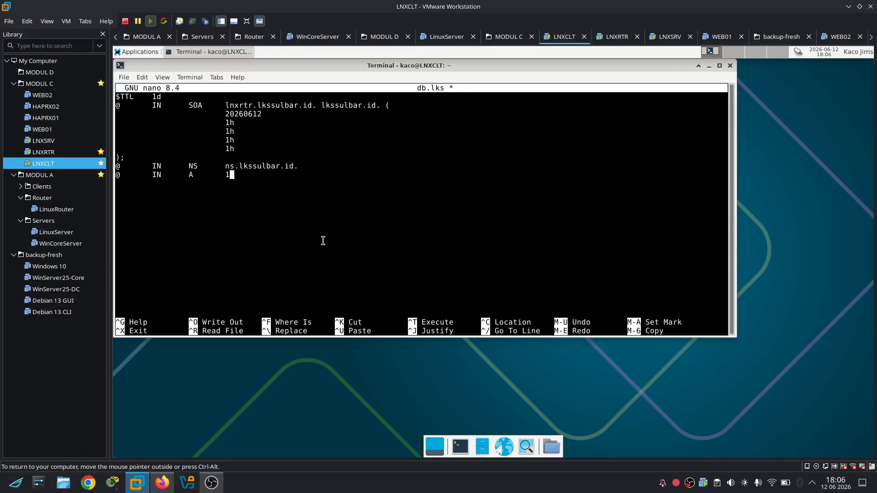
text(72.16.30.1)
key(Return)
text(ns)
key(Tab)
text(IN)
key(Tab)
text(A)
key(Tab)
text(172.16)
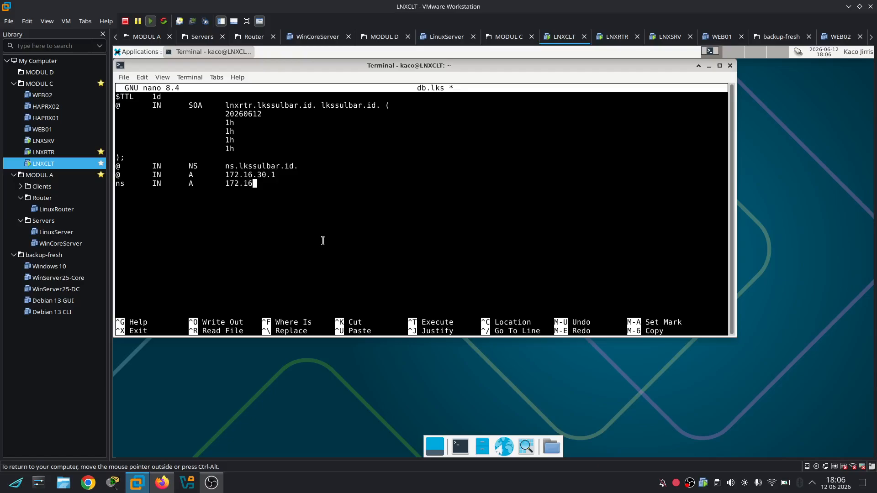
text(.30.1)
key(ctrl+k)
key(ctrl+u)
key(ctrl+u)
key(ctrl+u)
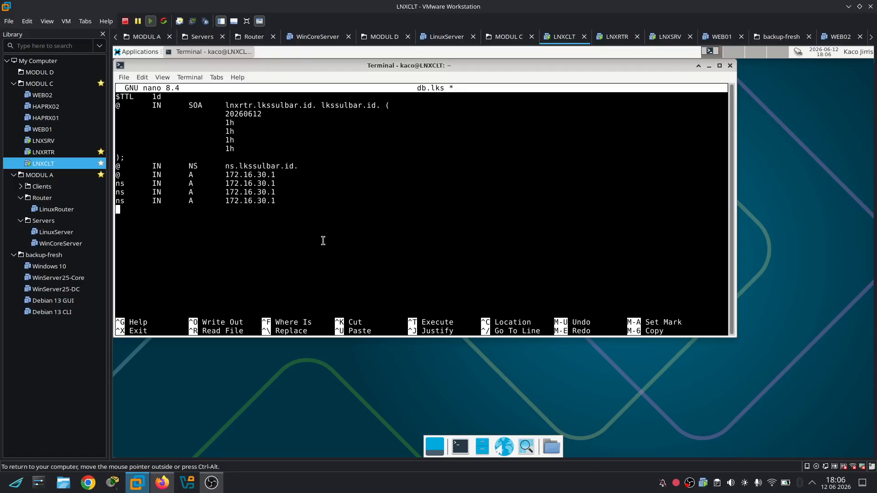
Review the required subdomains in the task document and paste another ns record copy
click(168, 483)
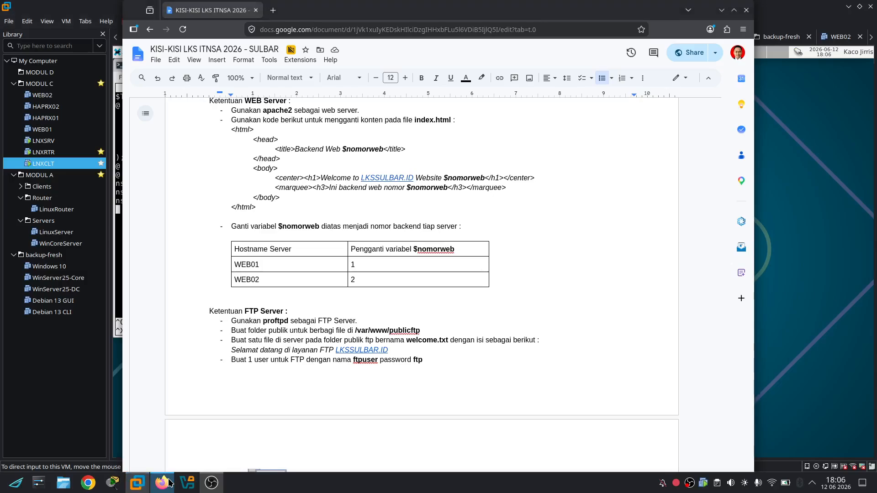
scroll(319, 349, up, 15)
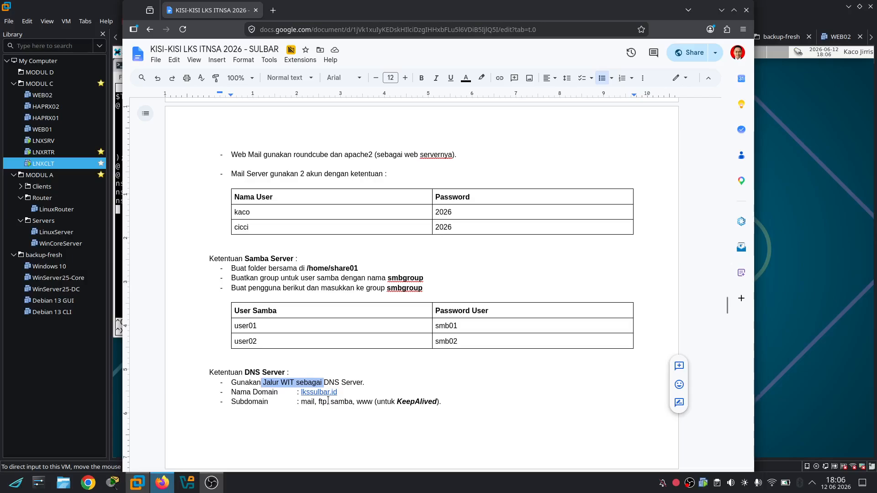
click(163, 483)
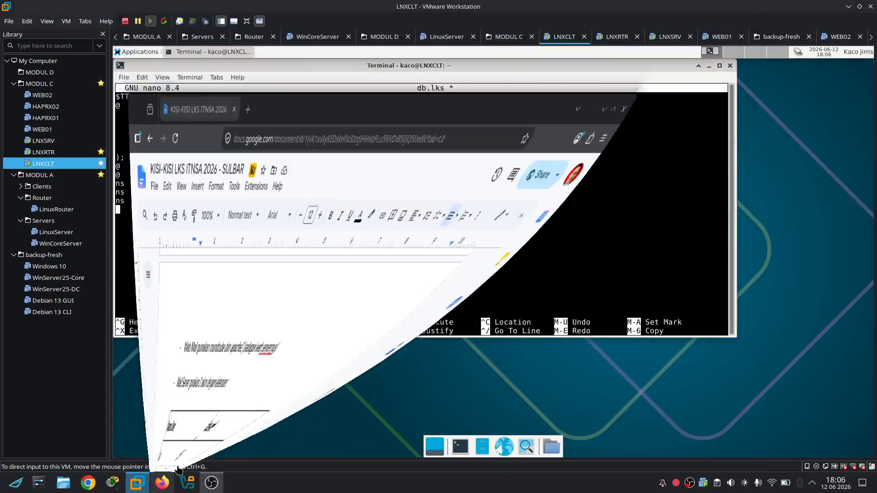
key(ctrl+u)
key(Up)
key(Up)
key(Up)
key(Up)
key(Right)
key(Down)
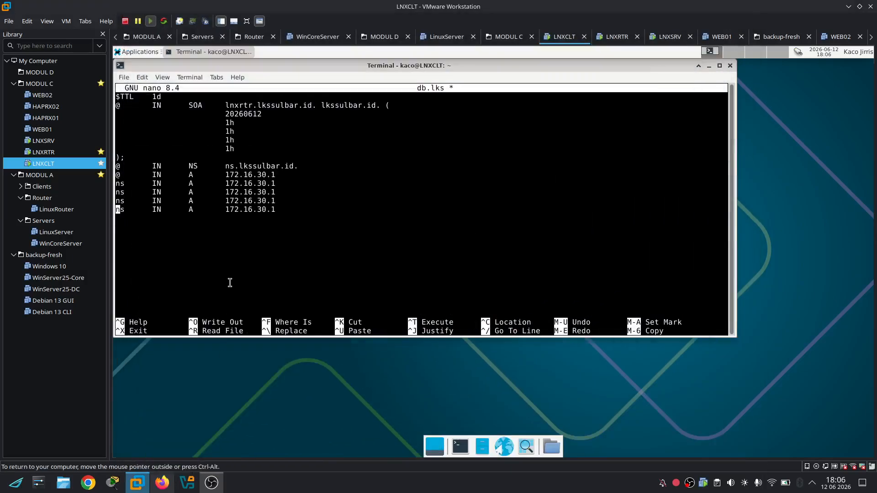
Rename the copied ns A records to mail, ftp and samba
key(BackSpace)
key(Delete)
text(w)
key(BackSpace)
text(mail)
key(Down)
key(BackSpace)
key(BackSpace)
text(ftp)
key(Down)
key(BackSpace)
key(BackSpace)
text(samba)
Begin the mail exchanger record '@ IN MX 10 172.16.30.'
key(Down)
text(@)
key(Tab)
text(MX)
key(Tab)
key(BackSpace)
key(BackSpace)
key(BackSpace)
text(IN)
key(Tab)
text(MX)
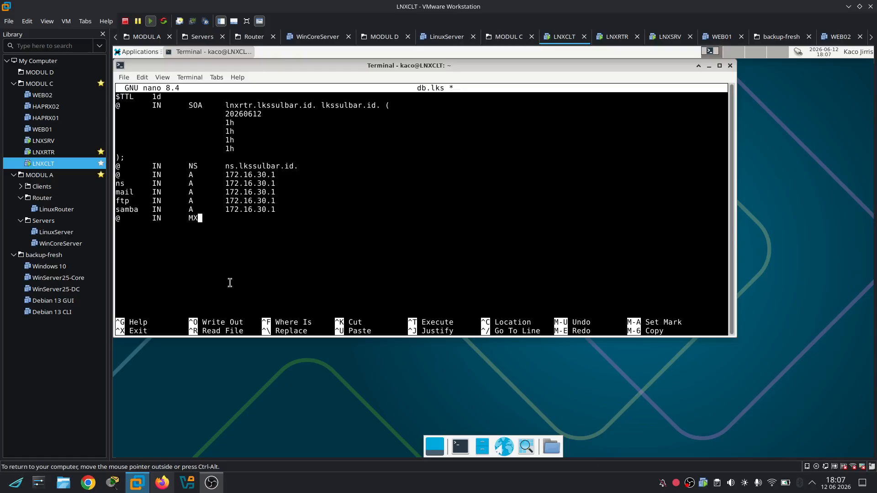
key(Tab)
text(10 172.16.30.)
Log into the LNXSRV console as root and run ip a to check its address
click(41, 139)
click(191, 146)
text(root)
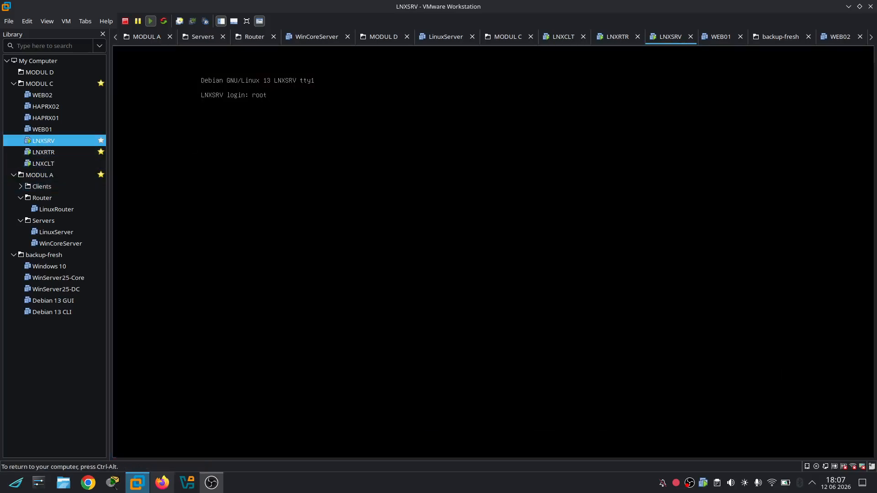
key(Return)
text(ip a)
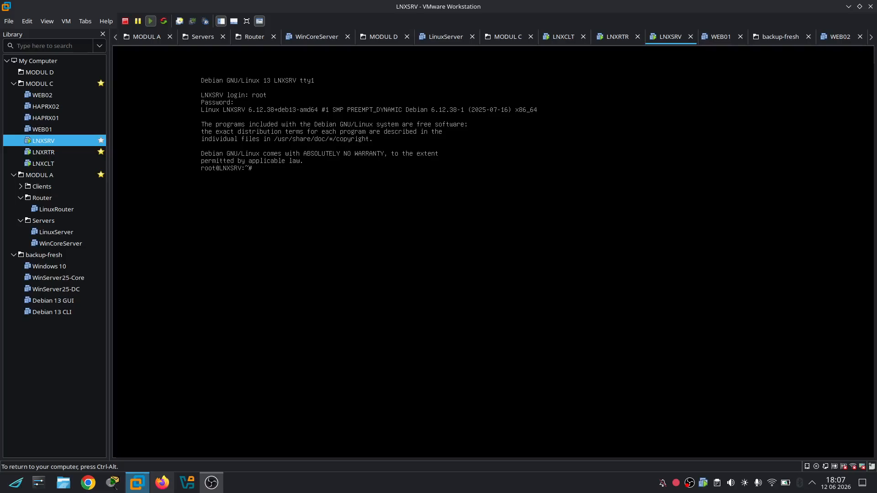
key(Return)
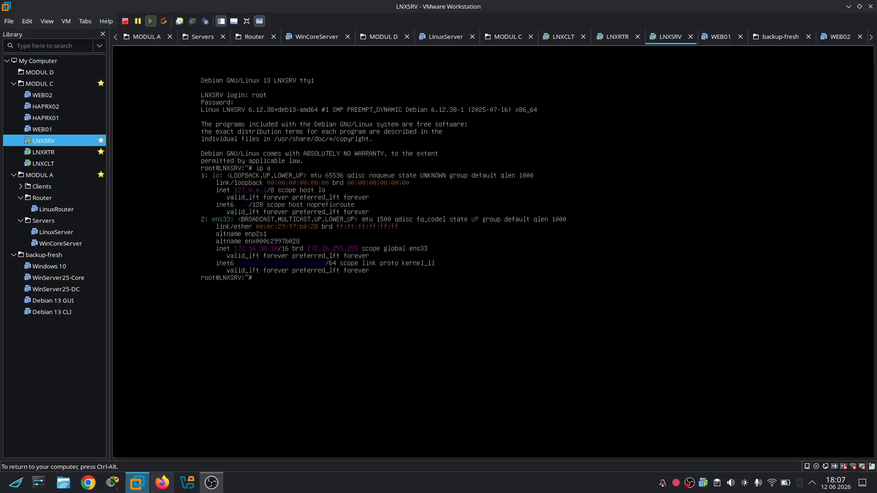
Point the MX, samba, ftp and mail records to 172.16.30.10
click(44, 163)
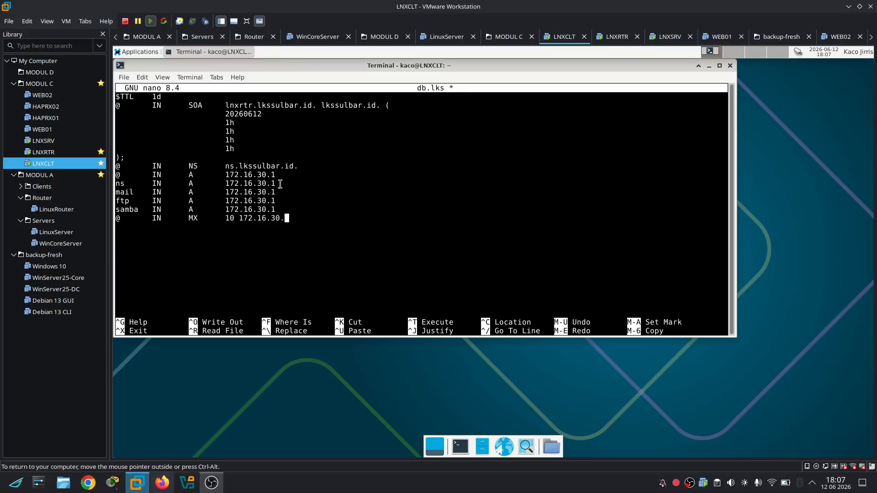
text(10)
key(Up)
text(0)
key(Up)
text(0)
key(Up)
text(0)
key(Up)
key(Left)
key(Left)
key(Left)
key(Left)
key(Left)
key(Left)
key(Left)
key(Up)
key(Right)
key(Right)
key(Right)
key(Right)
key(Right)
key(Right)
key(Right)
Insert a copy of the 'ns IN A 172.16.30.1' line between the ftp and samba records
key(Left)
key(Left)
key(Left)
key(Left)
key(Left)
key(Left)
key(Left)
key(Left)
key(Left)
key(Left)
key(Left)
key(Left)
key(Left)
key(Down)
key(Down)
key(Down)
key(Down)
key(Down)
key(Up)
key(ctrl+u)
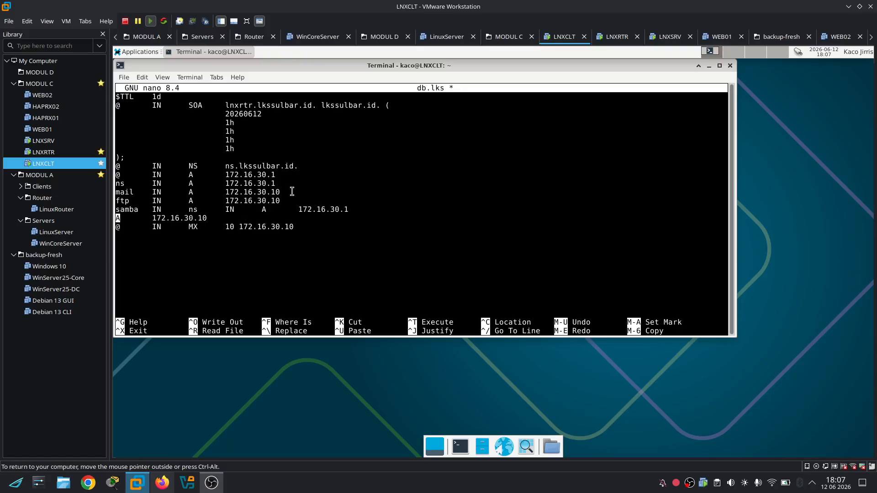
key(BackSpace)
key(BackSpace)
key(BackSpace)
key(BackSpace)
key(BackSpace)
key(BackSpace)
key(BackSpace)
key(BackSpace)
key(BackSpace)
key(BackSpace)
key(BackSpace)
key(BackSpace)
key(BackSpace)
key(BackSpace)
key(BackSpace)
key(BackSpace)
key(BackSpace)
key(BackSpace)
key(BackSpace)
key(BackSpace)
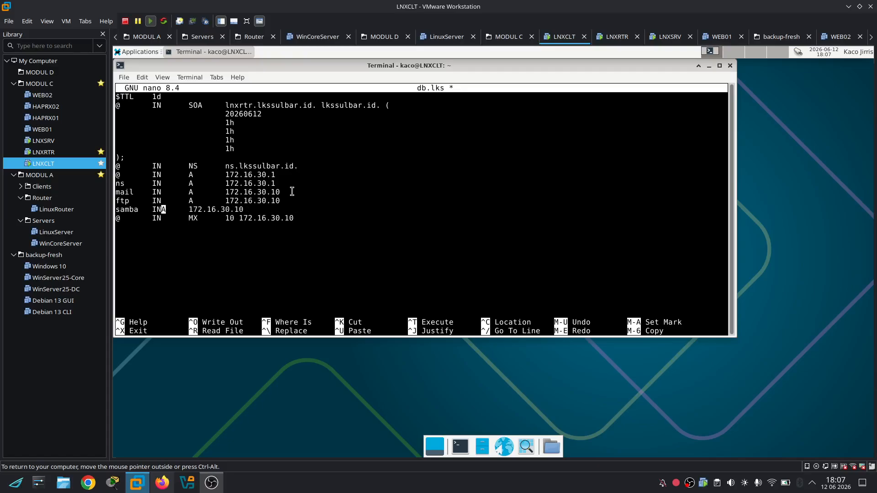
key(Tab)
key(Down)
key(Down)
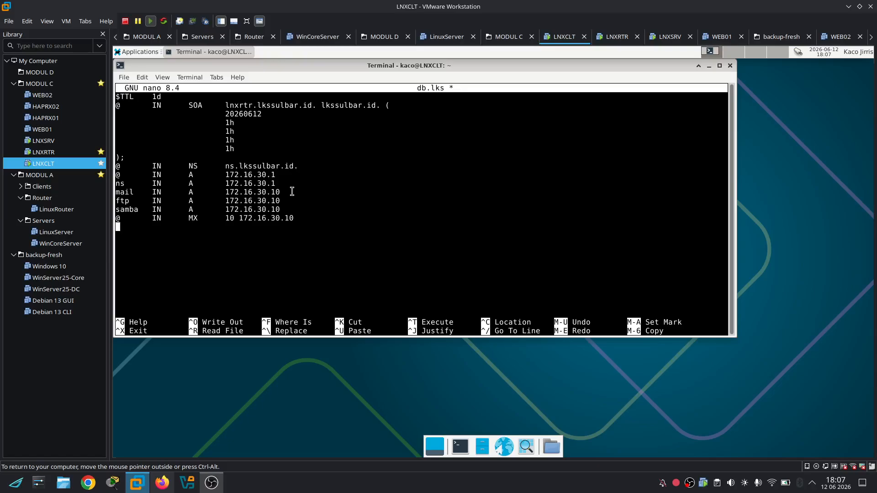
key(Up)
key(Up)
key(Home)
key(Return)
key(Up)
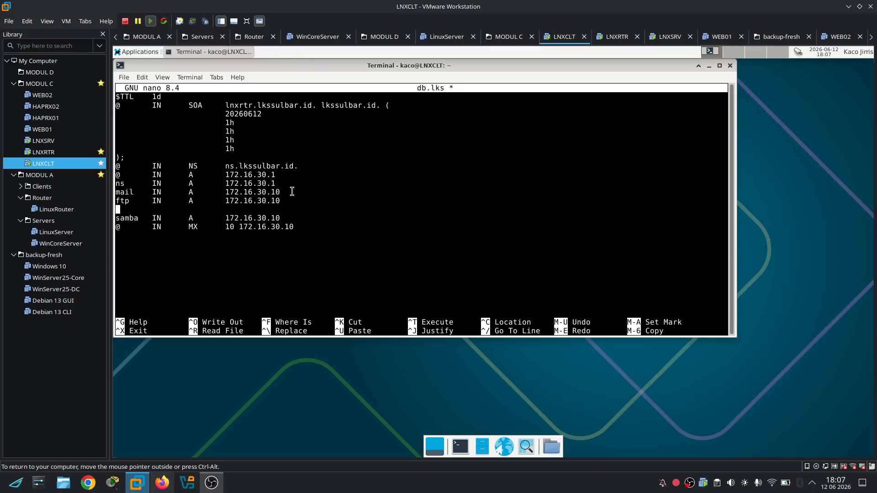
key(ctrl+u)
key(BackSpace)
key(BackSpace)
key(BackSpace)
Scroll the task document to the IP table and select the Virtual IP address 10.10.20.100
click(162, 483)
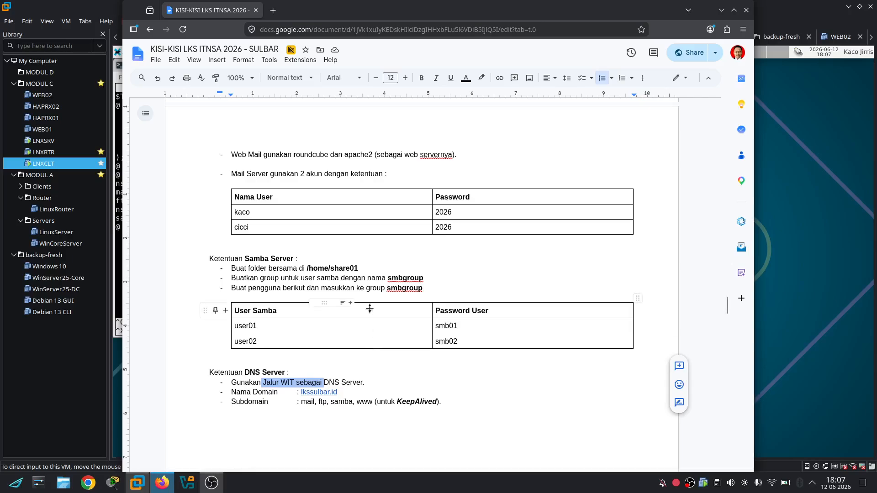
scroll(370, 309, down, 10)
scroll(450, 314, up, 1)
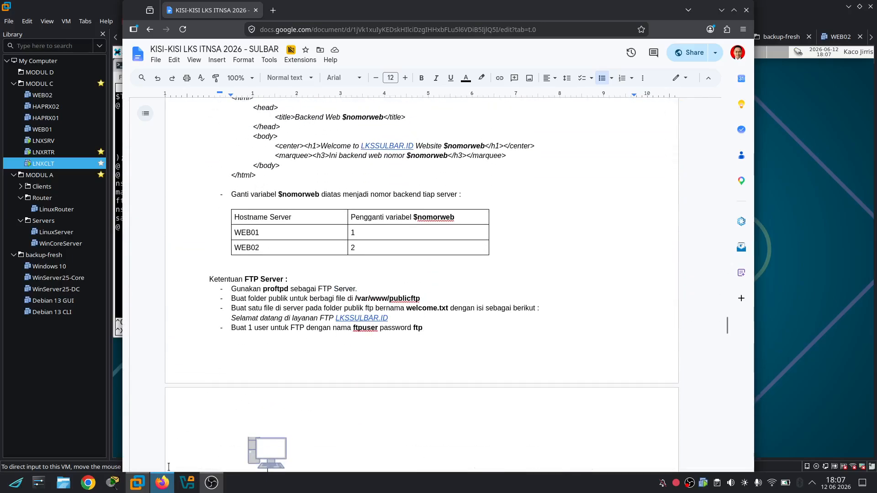
scroll(321, 249, down, 20)
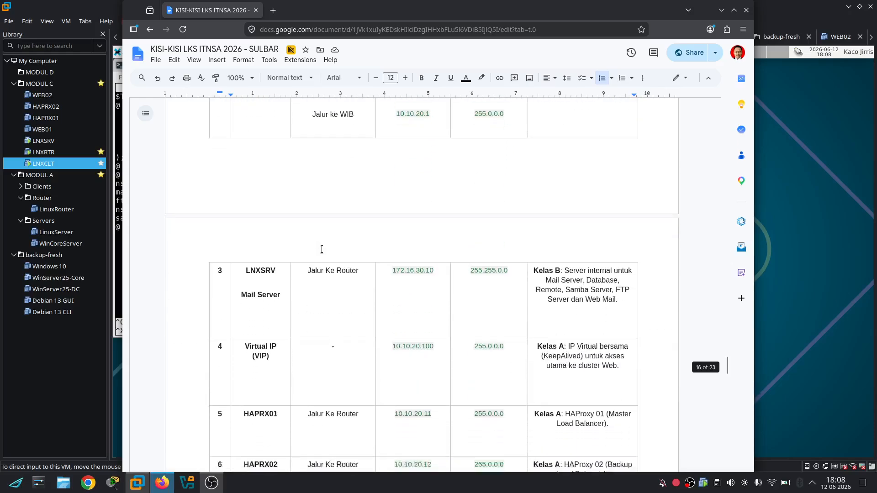
scroll(321, 249, down, 2)
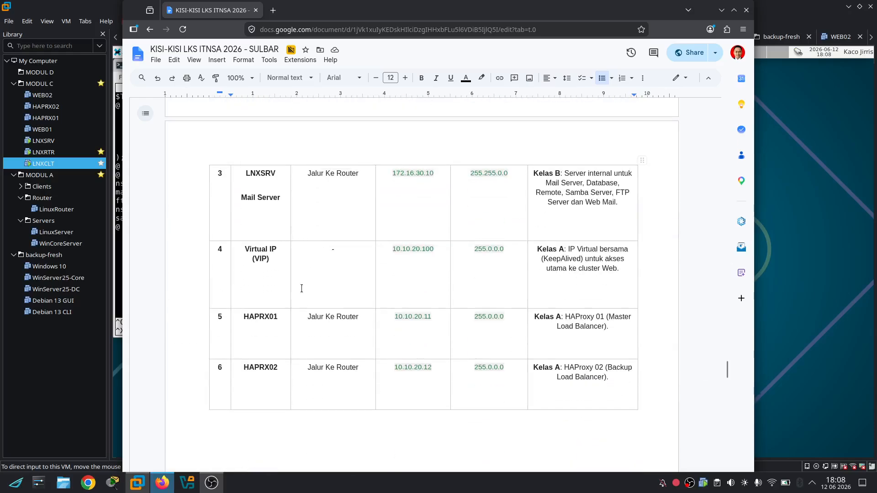
scroll(302, 288, down, 3)
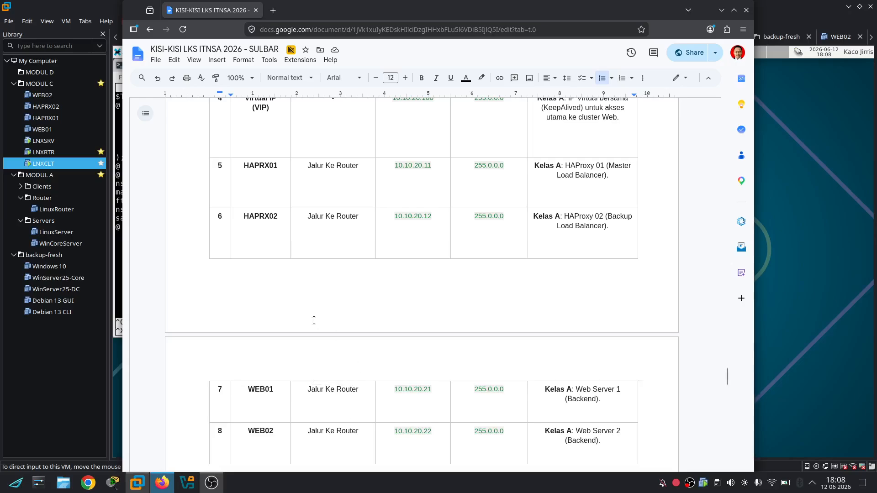
scroll(336, 237, up, 3)
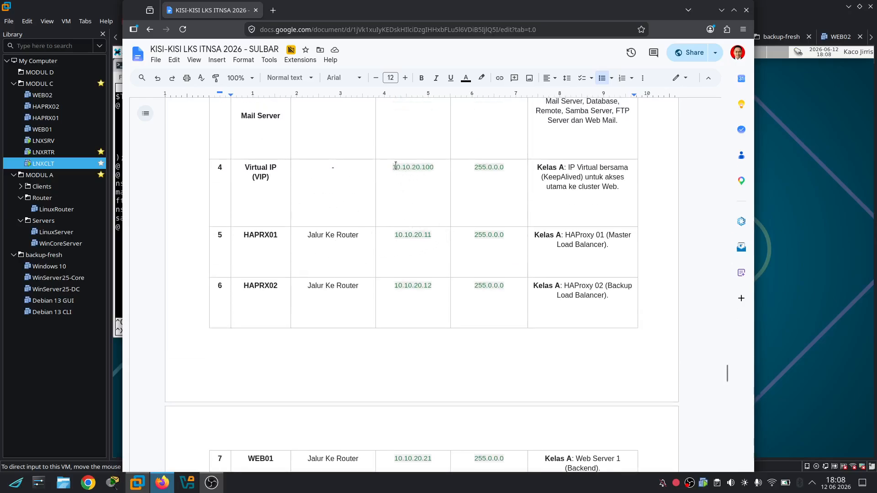
drag(395, 170, 446, 167)
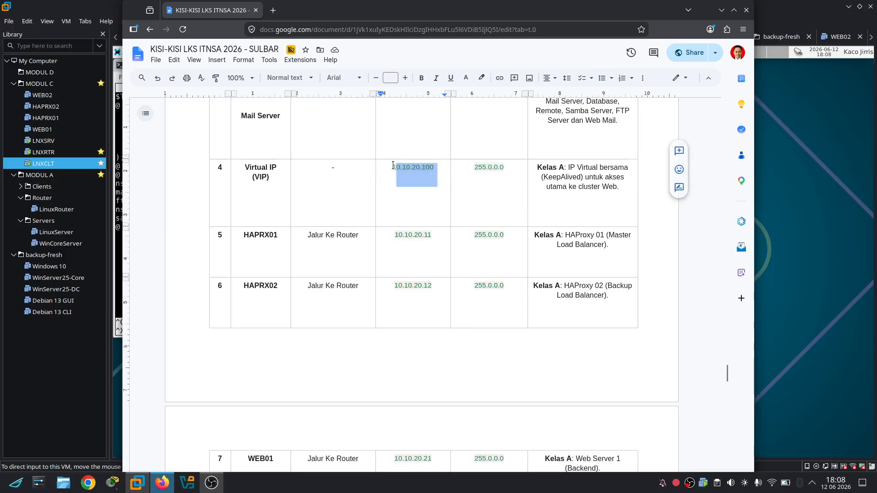
drag(393, 168, 433, 171)
Change the copied record's address in db.lks to 10.10.20.100
drag(360, 11, 471, 81)
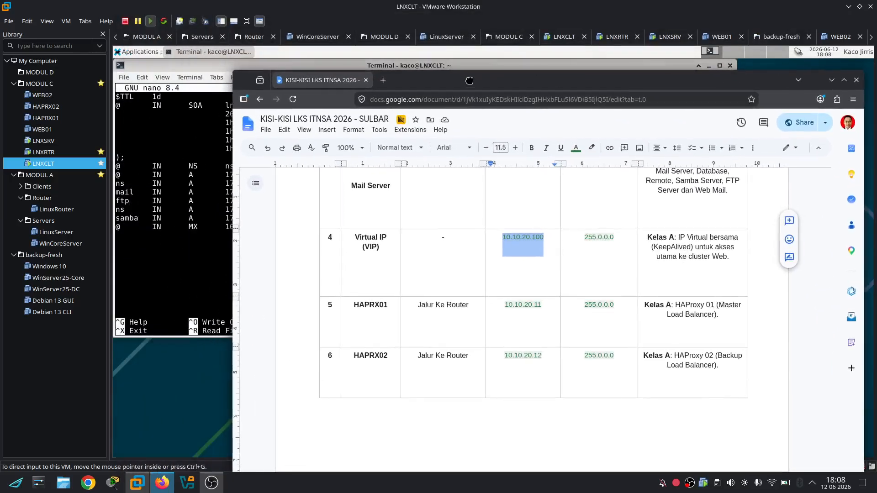
click(191, 238)
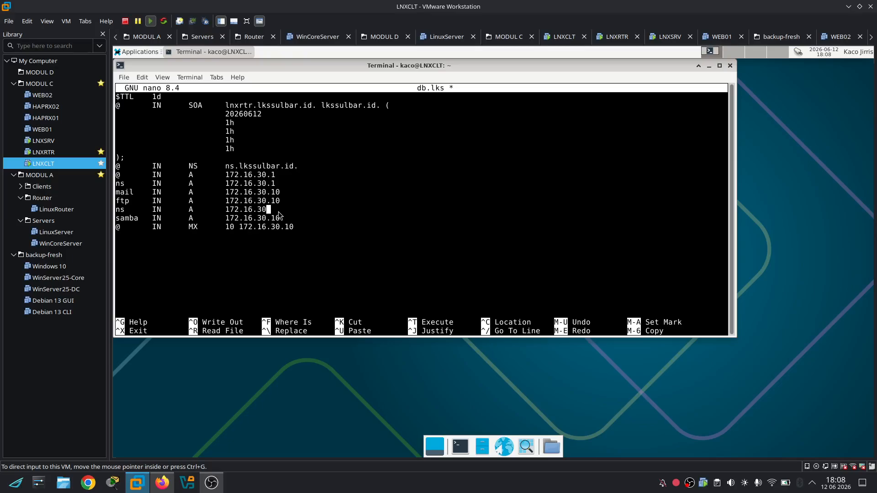
key(BackSpace)
key(BackSpace)
key(BackSpace)
key(BackSpace)
key(BackSpace)
key(BackSpace)
key(BackSpace)
key(BackSpace)
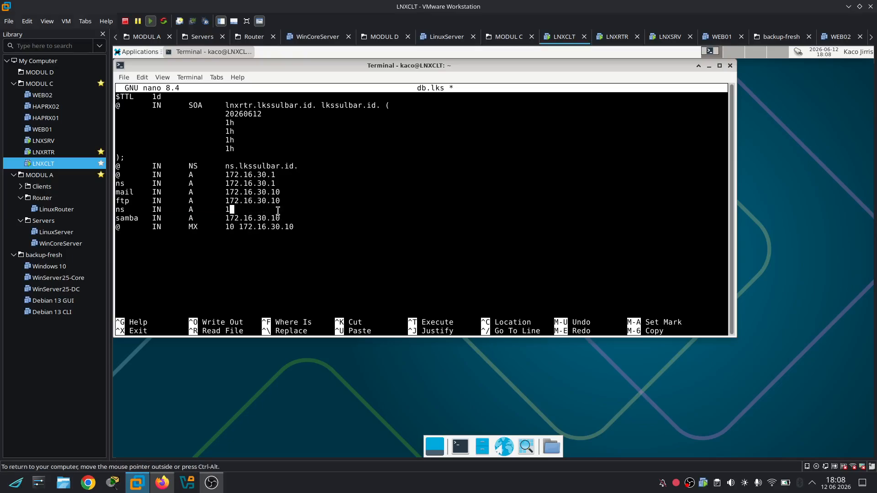
text(0.10.20.100)
click(161, 488)
click(161, 488)
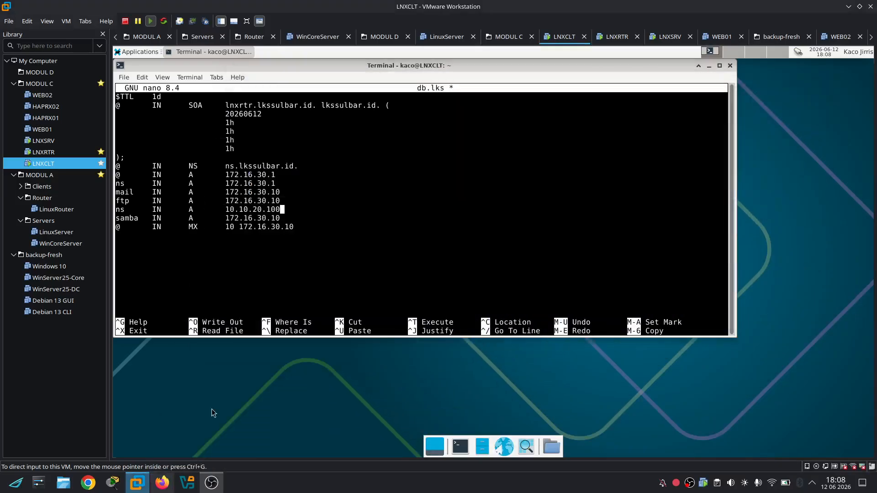
text(0)
key(Left)
key(Left)
key(Left)
key(Left)
key(Left)
key(Left)
key(Left)
key(Left)
key(ctrl+Left)
key(ctrl+Left)
key(ctrl+Left)
key(ctrl+Left)
key(ctrl+Left)
key(Right)
key(Right)
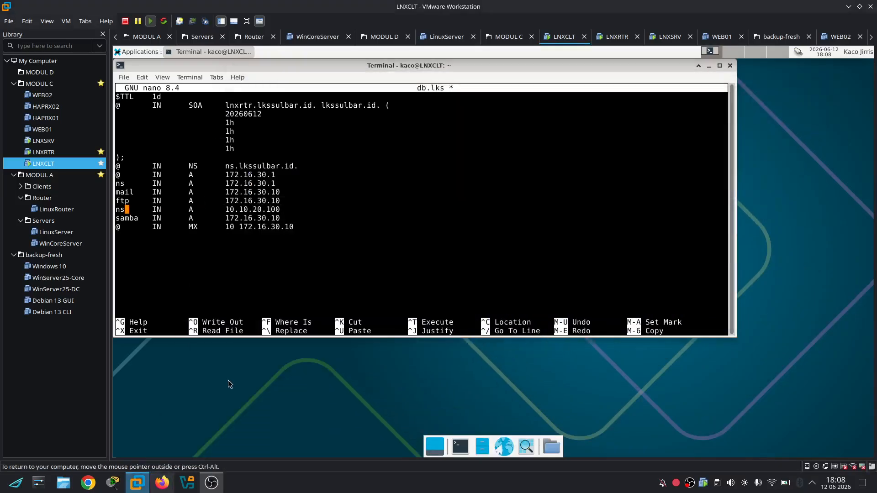
key(BackSpace)
key(BackSpace)
text(www)
Save db.lks and exit nano to the /etc/bind prompt
key(Down)
key(Down)
key(Up)
key(Up)
key(Up)
key(Up)
key(Up)
key(Up)
key(Up)
key(Up)
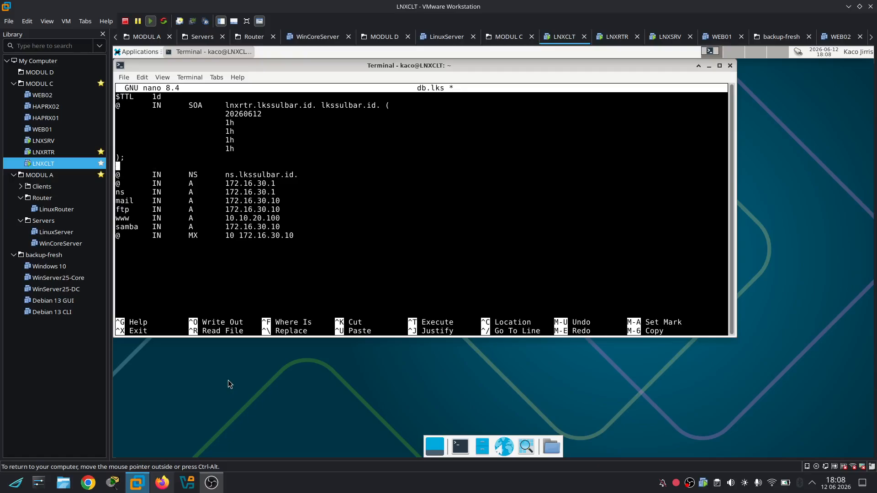
key(ctrl+x)
key(y)
key(Return)
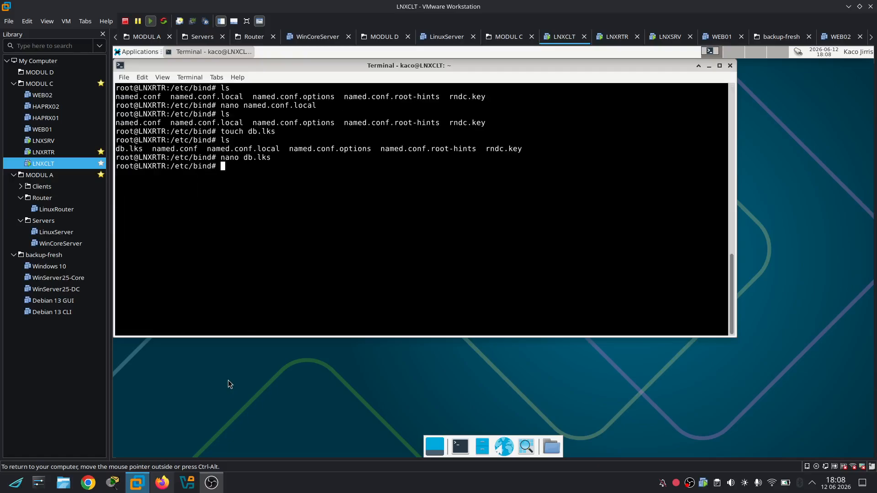
Run named-checkconf and named-checkzone lkssulbar.id db.lks, then recall the nano db.lks command
text(named-checkconf)
key(Return)
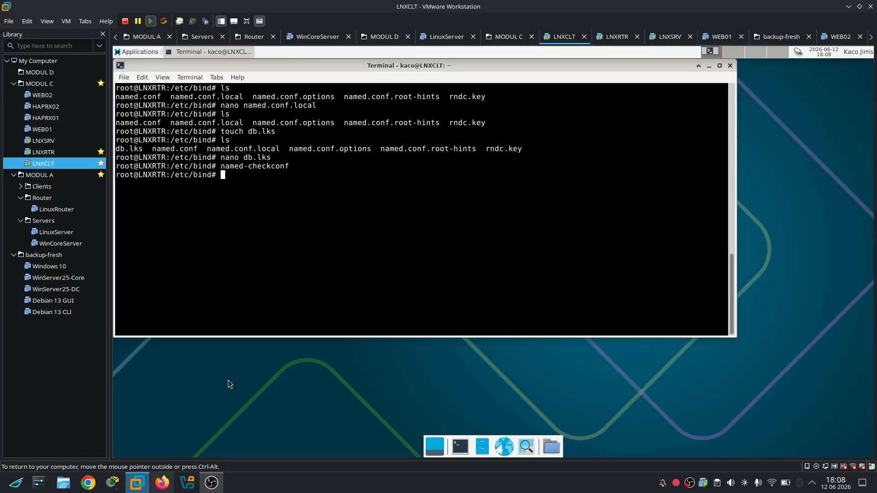
text(named-checkzone lkssul)
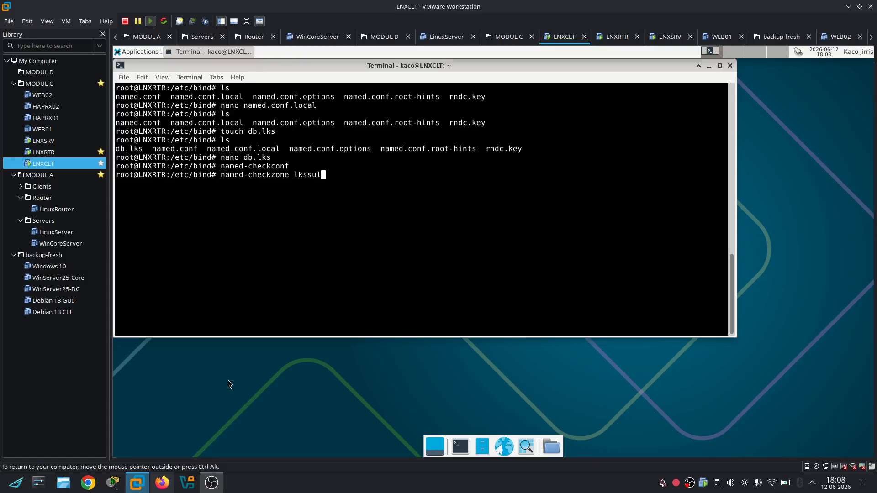
text(bar.id db.lks)
key(Return)
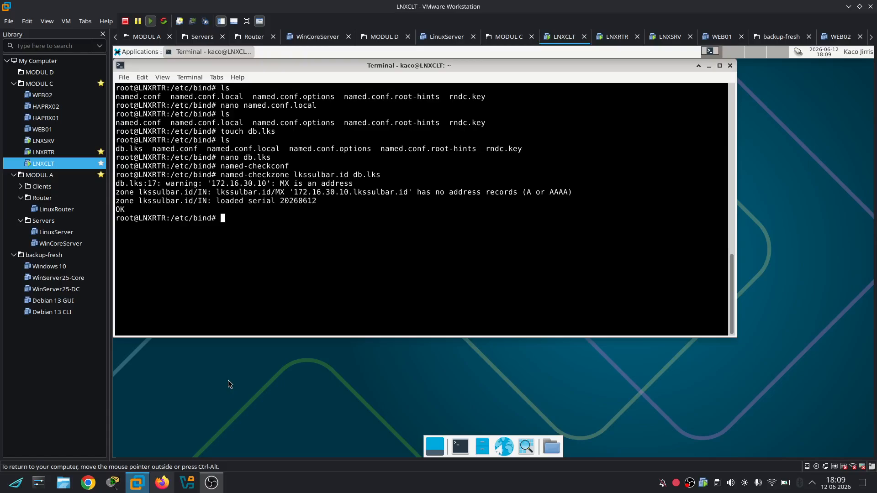
key(Up)
key(Up)
key(Up)
Reopen db.lks and replace the MX record's IP with mail.lkssulbar.id
key(Return)
key(Down)
key(Down)
key(Down)
key(Down)
key(Down)
key(Down)
key(Down)
key(Down)
key(Down)
key(Down)
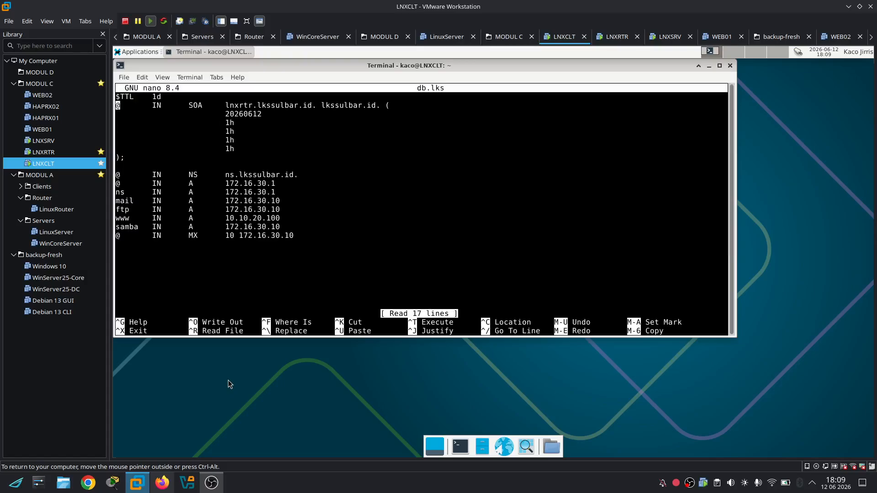
key(Down)
key(Down)
key(Down)
key(Down)
key(Down)
key(Down)
key(Right)
key(Right)
key(Right)
key(Right)
key(Right)
key(Right)
key(Right)
key(Right)
key(Right)
key(Right)
key(Right)
key(Right)
key(Right)
key(Right)
key(Right)
key(Right)
key(Right)
key(Right)
key(Right)
key(Right)
key(Right)
key(Right)
key(Right)
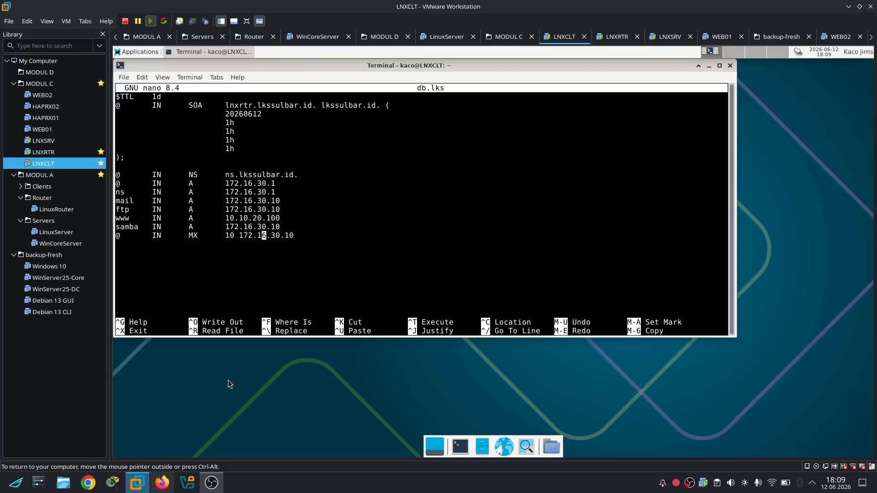
key(BackSpace)
key(BackSpace)
key(BackSpace)
key(BackSpace)
key(BackSpace)
key(BackSpace)
key(BackSpace)
key(BackSpace)
key(BackSpace)
key(BackSpace)
key(BackSpace)
key(BackSpace)
text(mail.lkssulbar.id.)
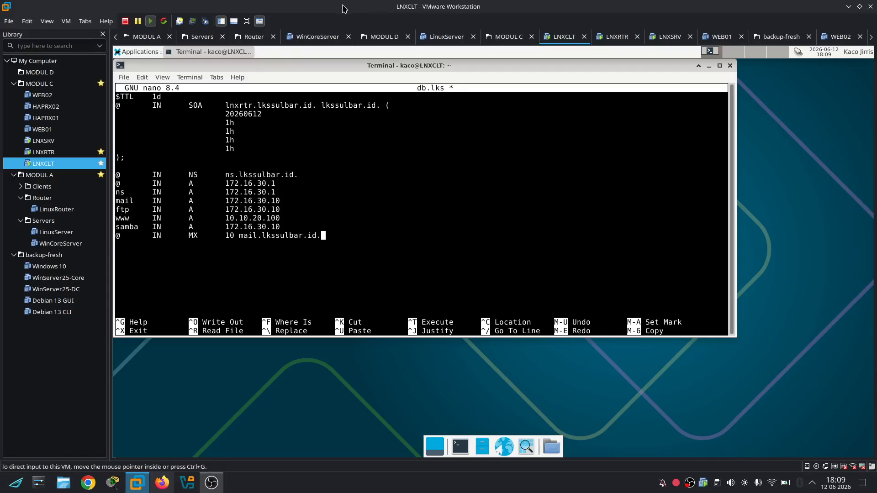
Release the VM keyboard, glance at the task document and OBS, then return to the VM
key(ctrl+alt)
click(161, 485)
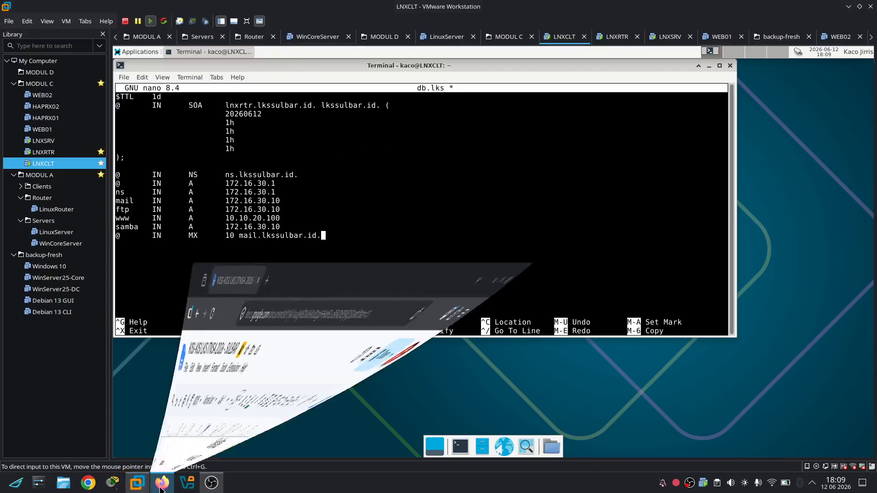
click(162, 485)
click(221, 483)
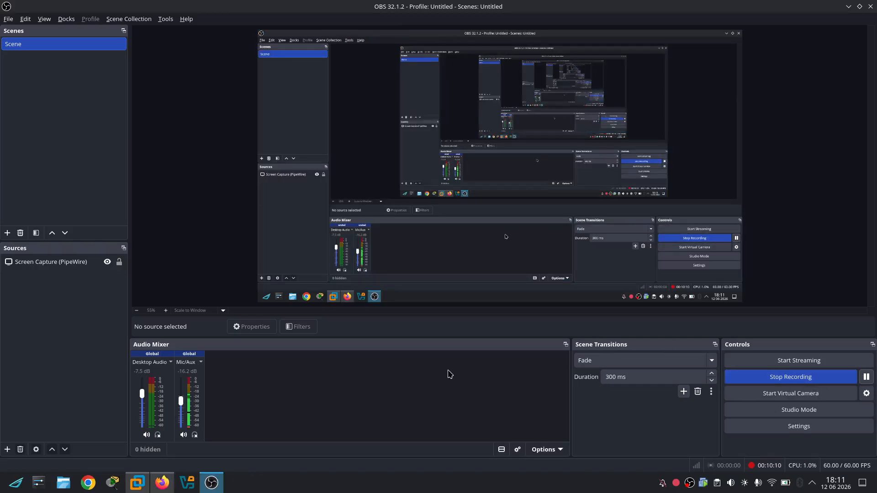
click(137, 483)
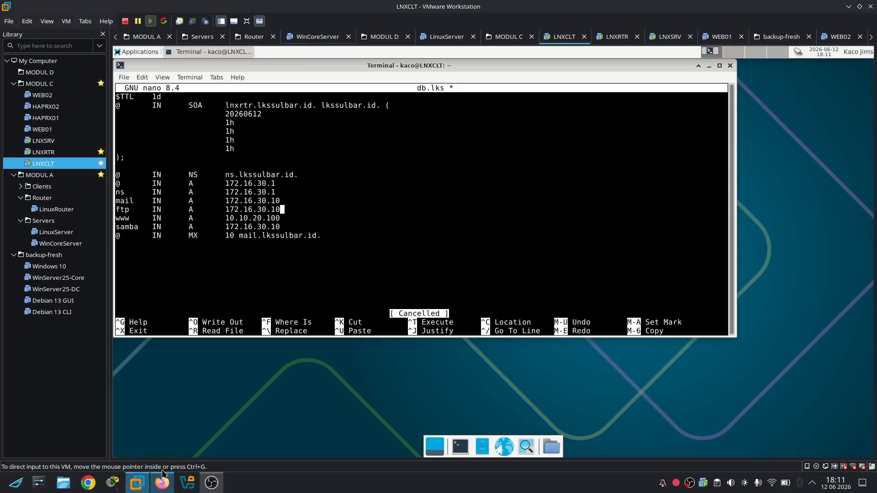
Save db.lks and rerun named-checkzone for lkssulbar.id
key(ctrl+x)
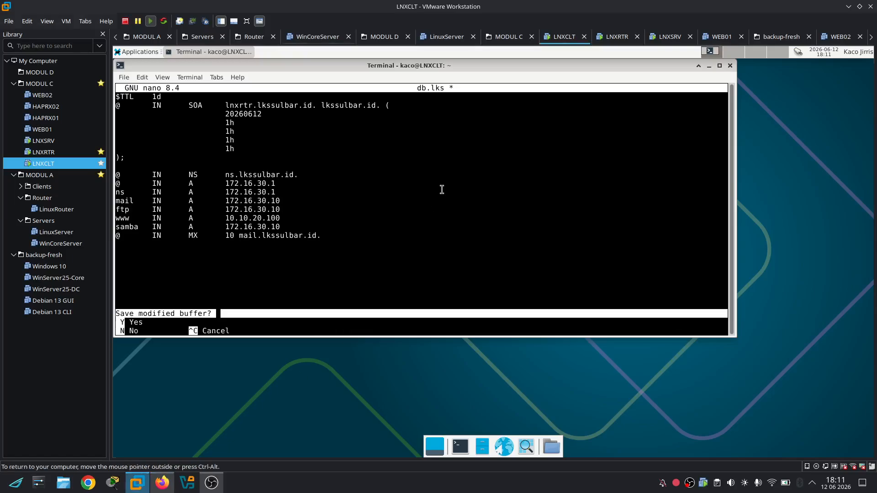
key(y)
key(Return)
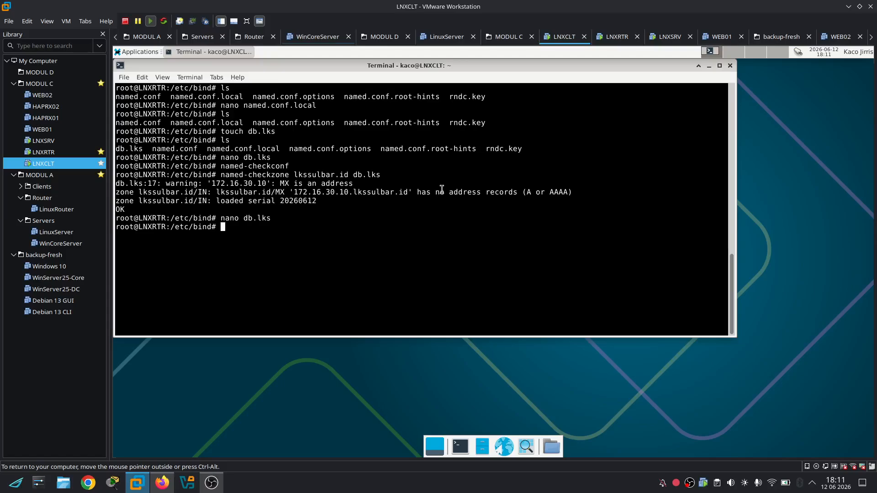
key(Up)
key(Up)
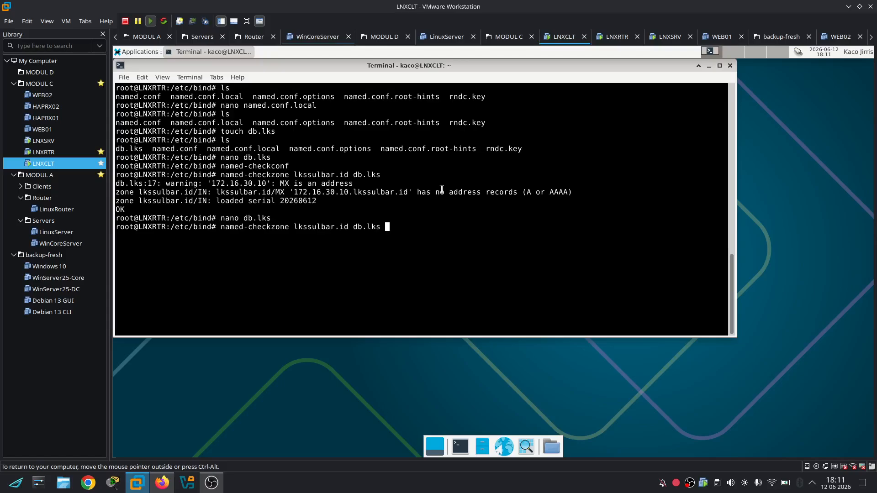
key(Return)
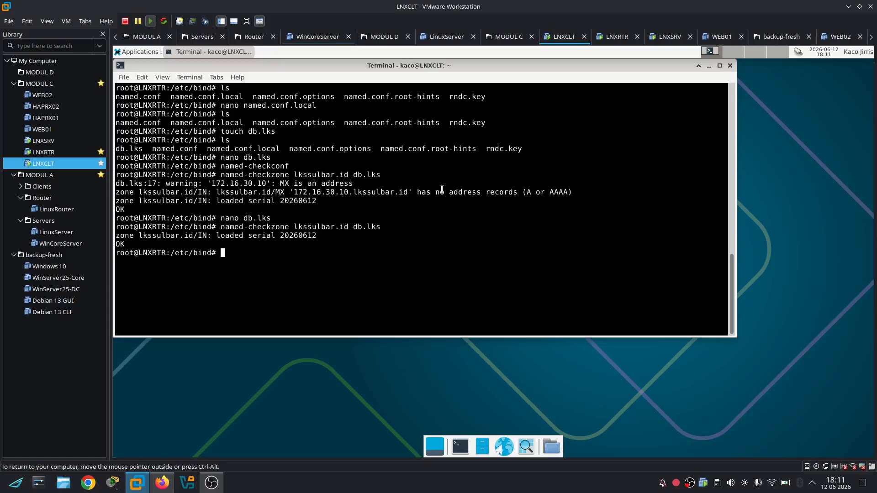
key(Up)
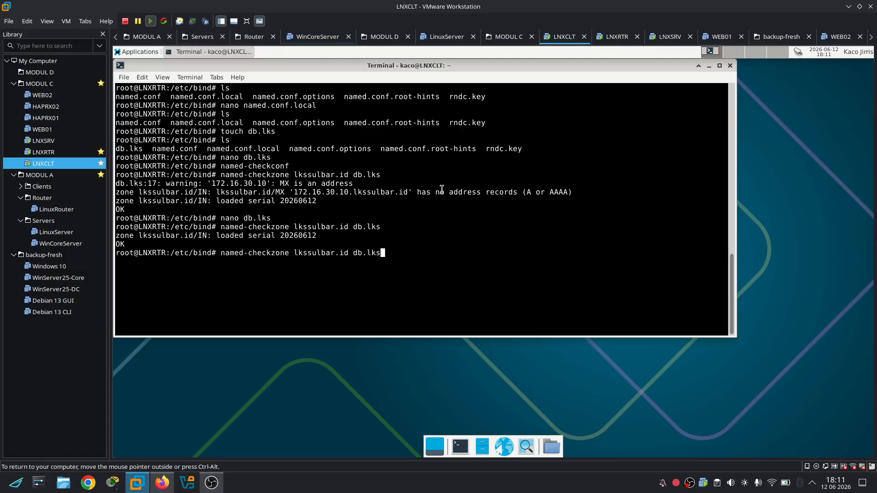
key(Left)
key(Left)
key(Left)
key(Left)
key(Left)
key(Left)
key(Left)
key(Left)
key(Left)
key(Left)
key(Left)
key(Left)
key(Left)
key(Left)
key(Left)
key(Left)
key(Left)
key(Left)
key(Left)
text(ns.)
key(Return)
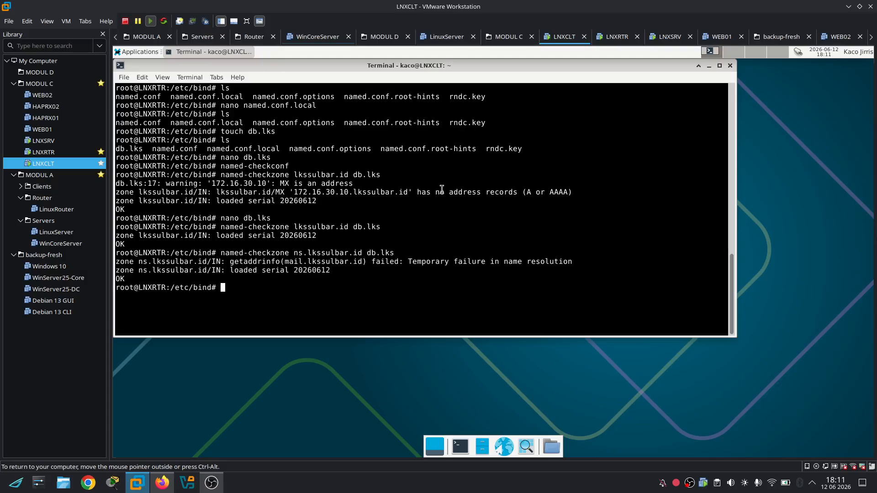
key(Up)
key(Left)
key(Left)
key(Left)
key(Left)
key(Left)
key(Left)
key(Left)
key(Left)
key(Left)
key(Left)
key(Left)
key(Left)
key(Left)
key(Left)
key(Left)
key(Left)
key(Left)
key(Left)
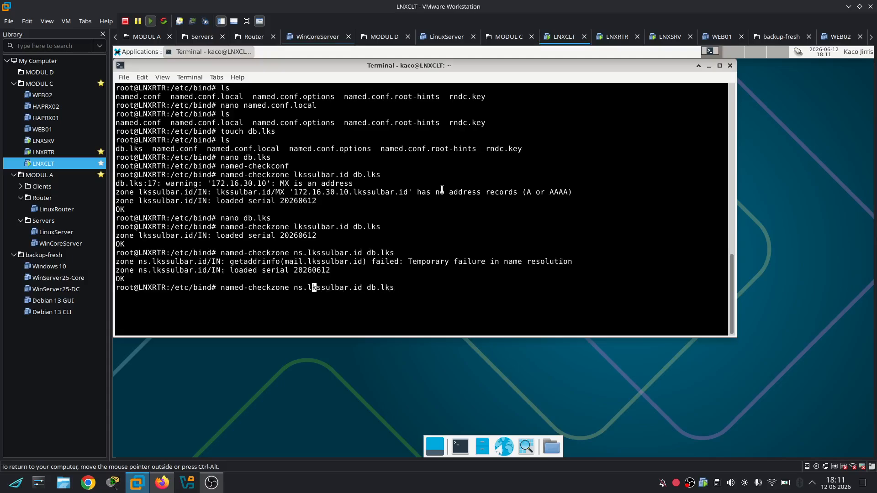
key(Left)
key(BackSpace)
key(BackSpace)
key(BackSpace)
text(www.)
key(Return)
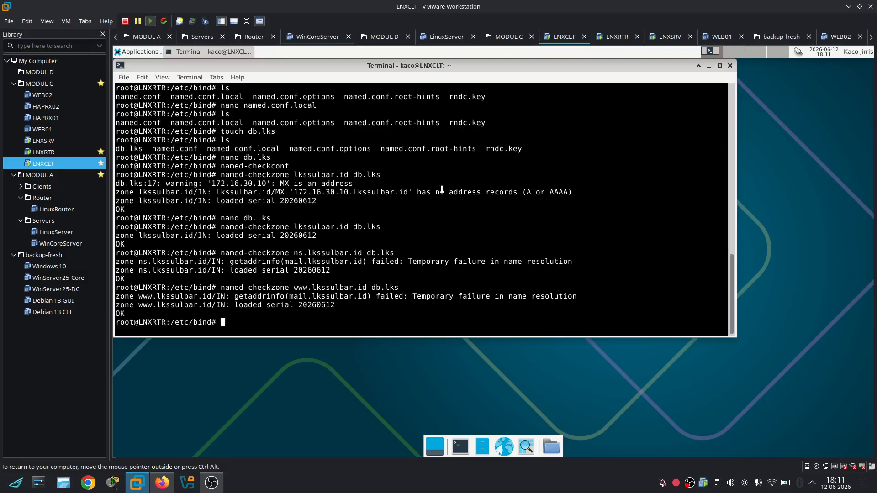
key(ctrl+l)
Restart named with service named restart, /etc/init.d/named restart and systemctl restart bind9
text(serb)
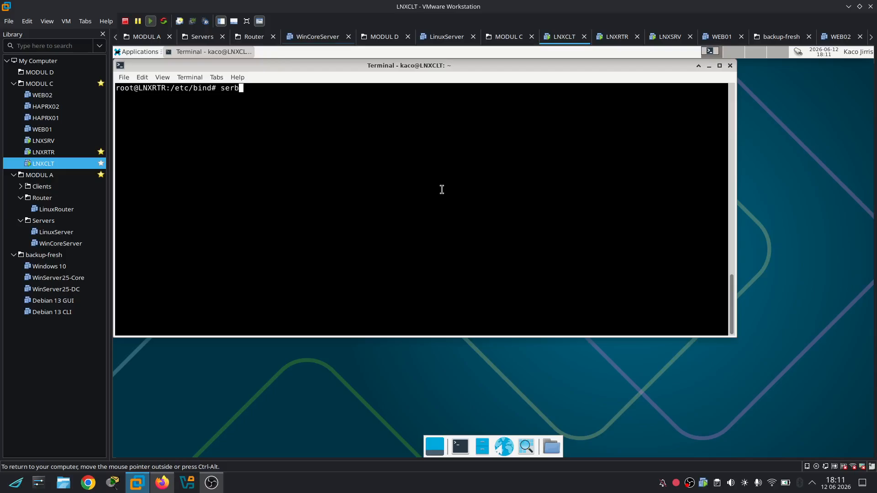
key(BackSpace)
text(vice named restart)
key(Return)
text(/etc/)
text(init.d/na)
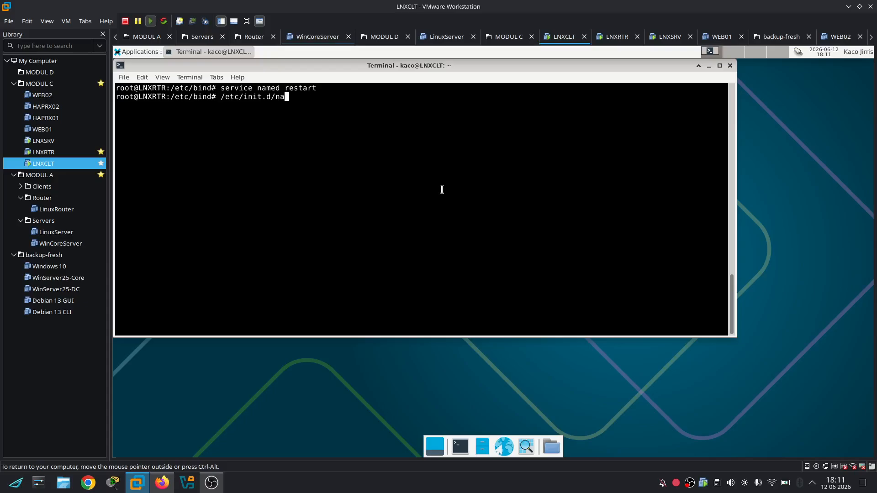
key(Tab)
text(restart)
key(Return)
text(systemctl )
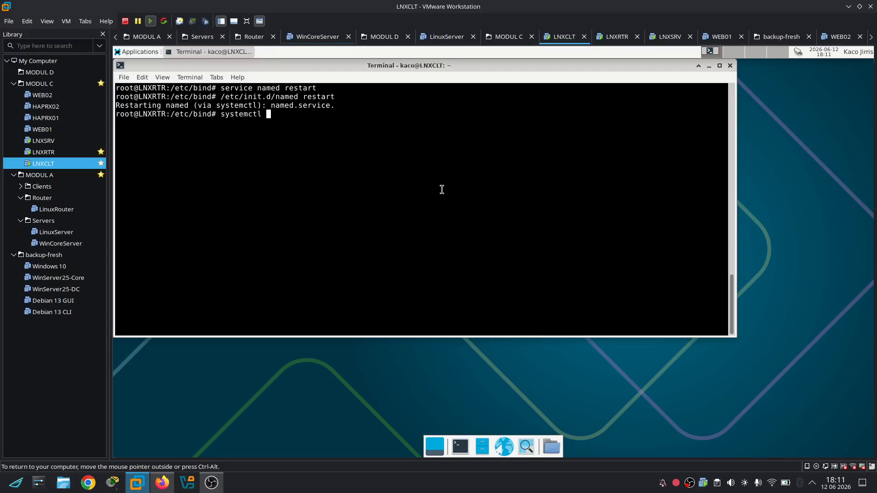
text(restart bind9)
key(Return)
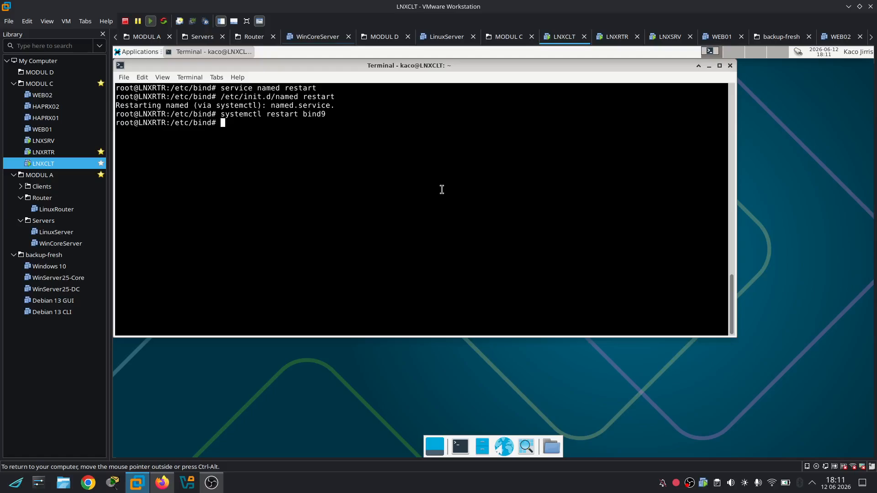
Check that named is active (running) with service named status, then clear the terminal
key(Up)
key(Up)
key(Up)
key(BackSpace)
key(BackSpace)
key(BackSpace)
key(BackSpace)
key(BackSpace)
key(BackSpace)
key(BackSpace)
text(status)
key(Return)
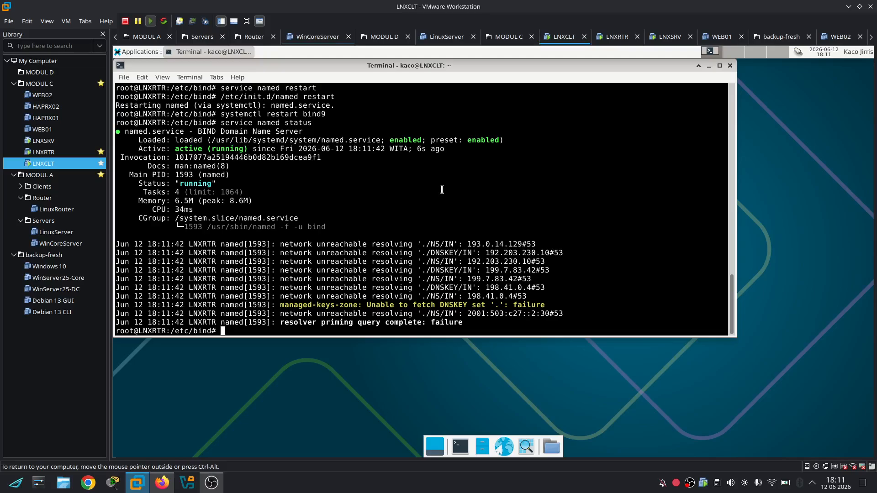
key(ctrl+l)
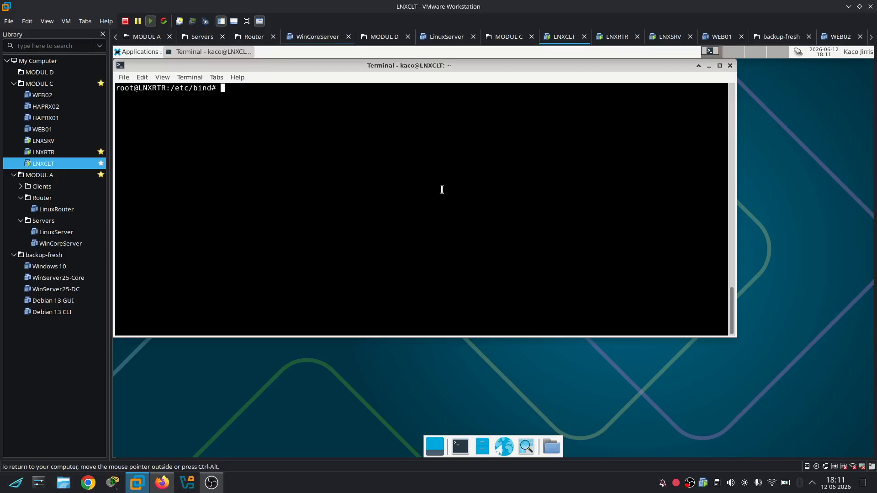
Set /etc/resolv.conf to 'nameserver 172.16.30.10' and save it
text(nano /etc/resolv.conf)
key(Return)
text(name)
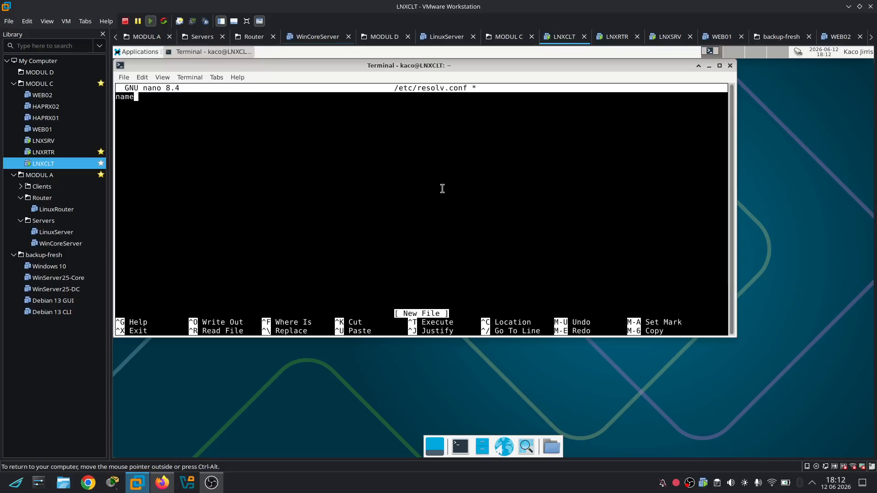
text(server 172.16.30.)
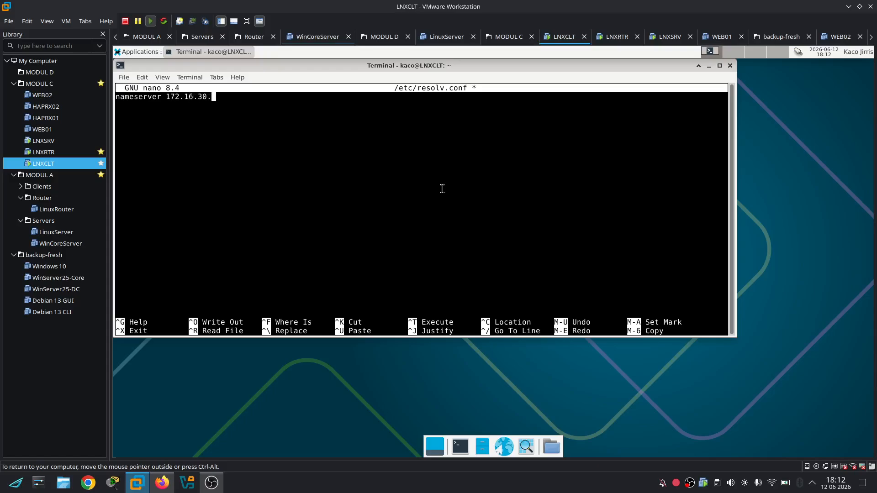
text(20)
key(ctrl+x)
key(y)
key(Return)
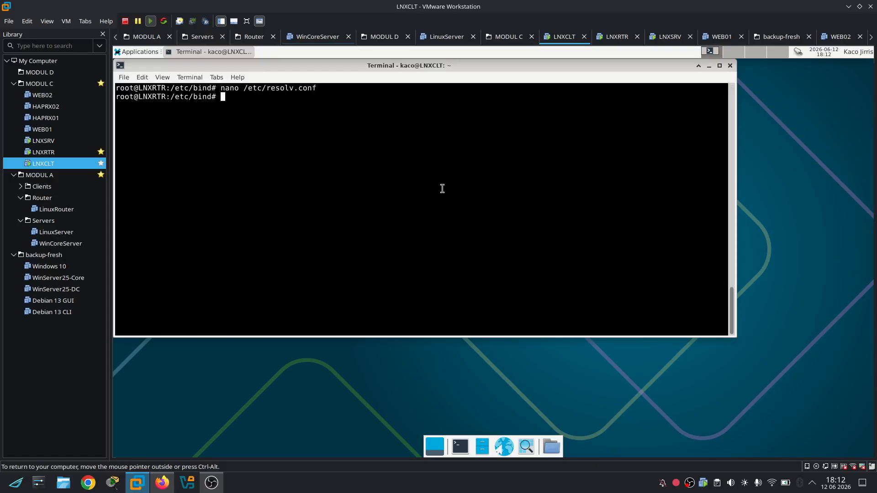
Run nslookup lkssulbar.id against the new nameserver
text(nslookup lkssulbar.id)
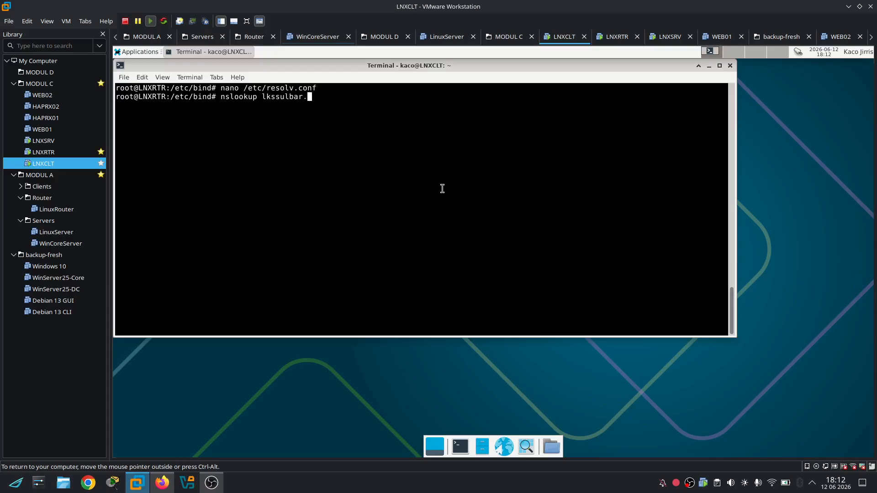
key(Return)
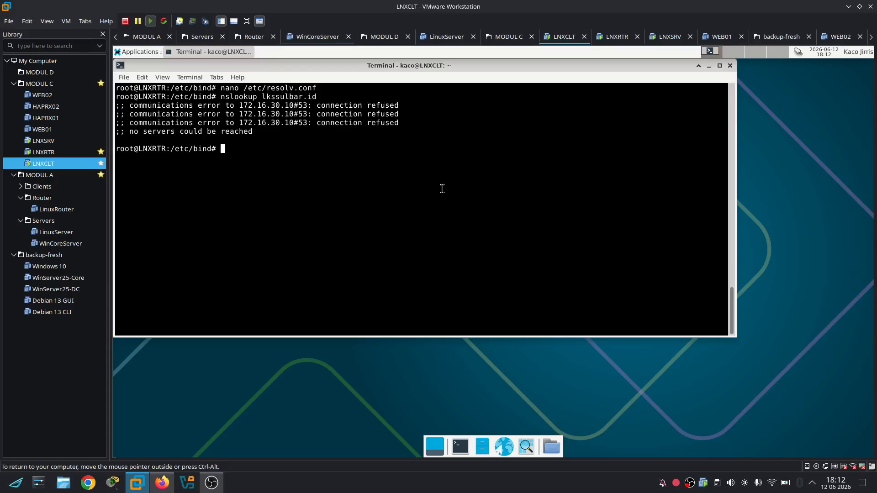
List interface addresses with ip a, then add 'search lkssulbar.id' above the nameserver line in resolv.conf
text(ip a)
key(Return)
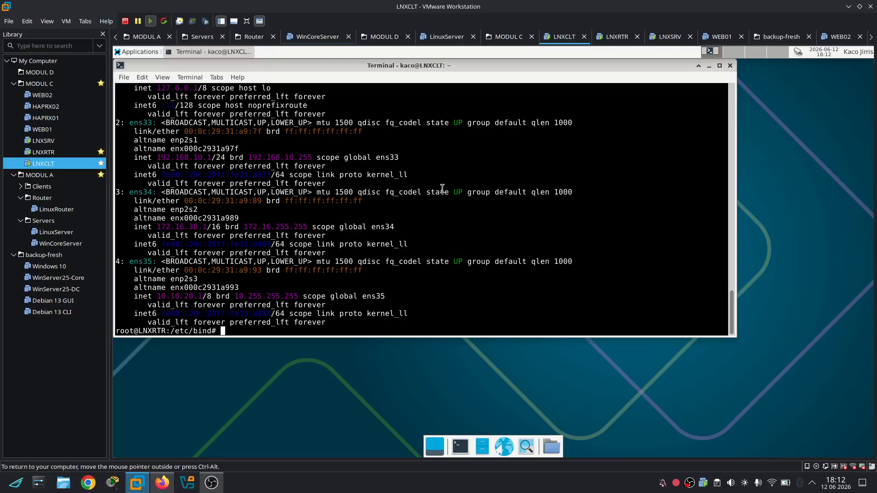
text(nano /etc/resolv.conf)
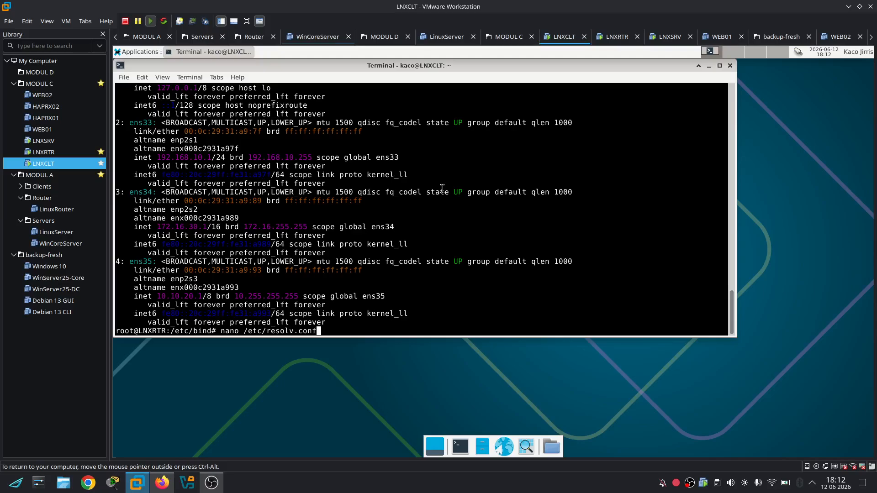
key(Return)
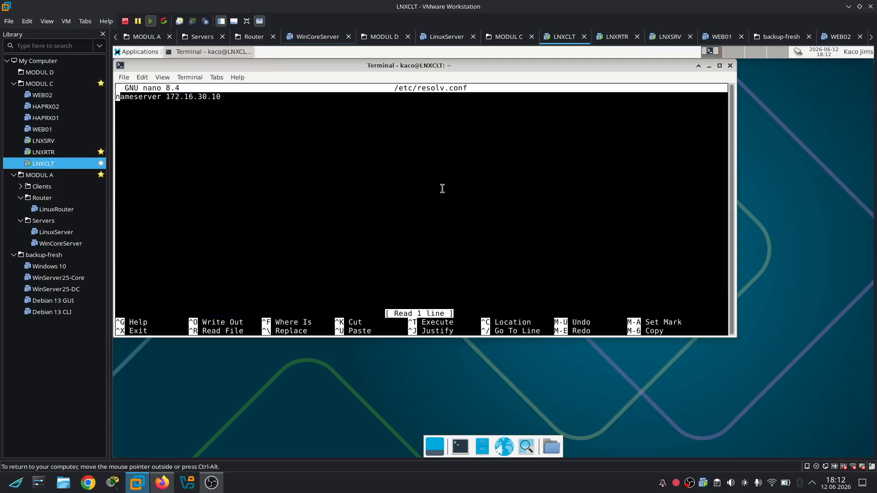
key(Return)
key(Up)
text(sear)
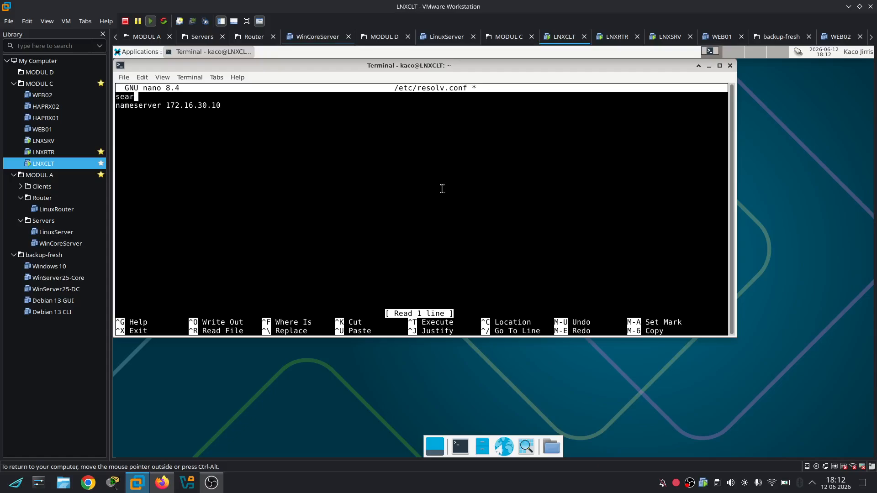
text(ch lkssulbar.id)
key(ctrl+x)
key(y)
key(Return)
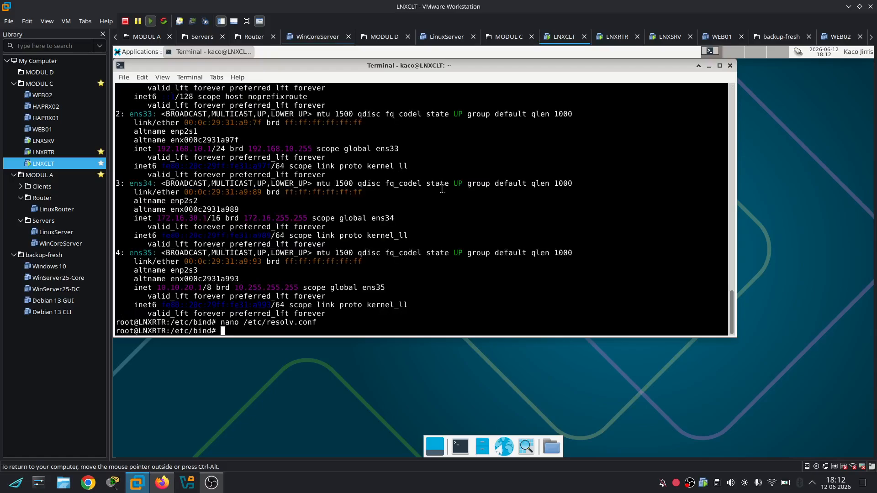
text(nano db.lks)
key(Return)
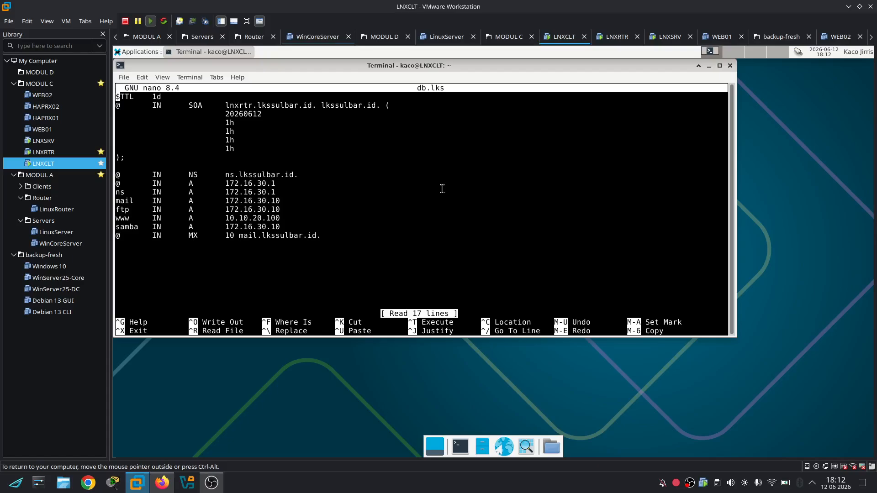
key(Down)
key(Down)
key(Down)
key(Down)
key(Down)
key(Down)
key(Down)
key(Down)
key(Down)
key(Down)
key(Down)
key(Down)
key(Down)
key(Down)
key(Down)
key(Down)
key(Down)
key(Up)
key(Up)
key(Up)
key(Up)
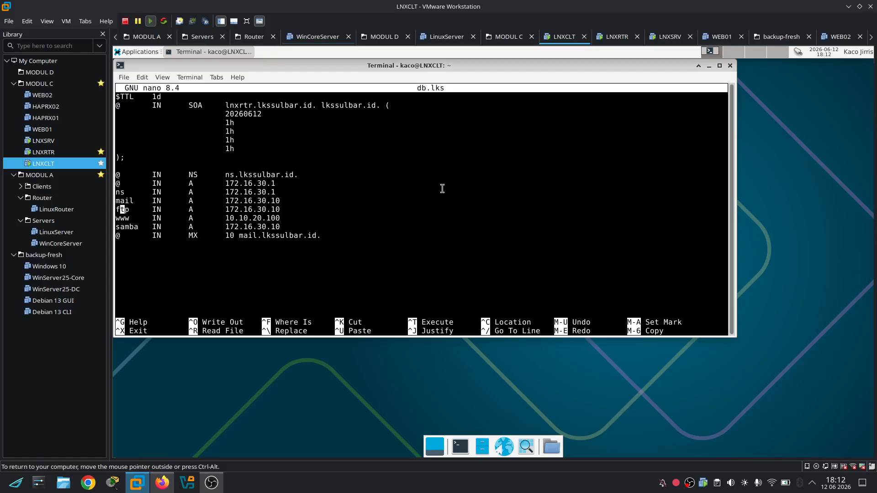
key(Right)
key(Right)
key(Right)
key(Right)
key(Right)
key(Right)
key(Right)
key(Right)
key(Right)
key(Right)
key(Right)
key(Right)
key(Right)
key(Right)
key(Right)
key(Right)
key(Right)
key(Right)
key(Right)
key(Right)
key(Down)
key(Down)
key(Down)
key(Up)
key(Up)
key(Left)
key(Left)
key(Left)
key(Left)
key(Left)
key(Left)
key(Left)
key(Left)
key(Left)
key(Left)
key(Left)
key(Left)
key(Left)
key(Right)
key(Right)
key(Right)
key(Right)
key(Right)
key(Right)
key(Right)
key(Right)
key(Right)
key(Right)
key(Right)
key(Right)
key(Right)
key(Right)
key(Up)
key(Up)
key(Up)
key(Up)
key(Down)
key(Right)
key(Right)
key(Right)
key(Right)
key(Right)
key(Up)
key(Down)
key(Down)
key(Down)
key(Down)
key(Down)
key(ctrl+x)
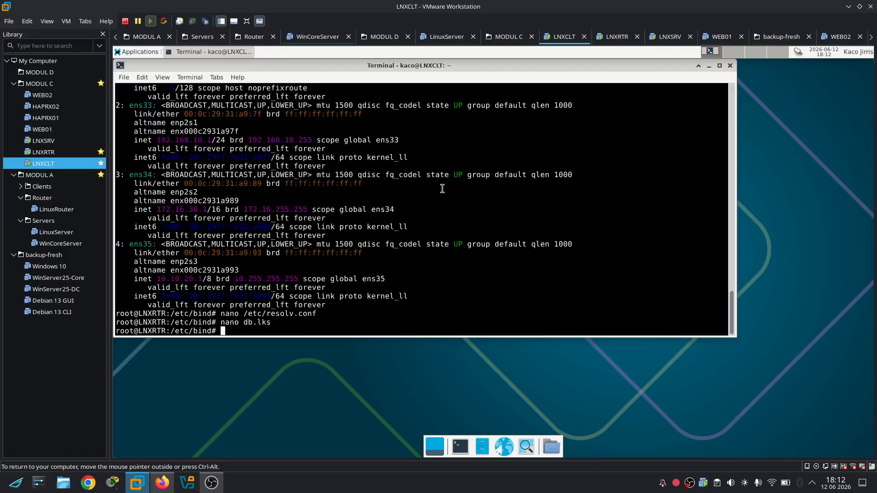
key(Up)
key(Up)
key(Up)
key(Up)
key(Up)
key(Up)
key(Up)
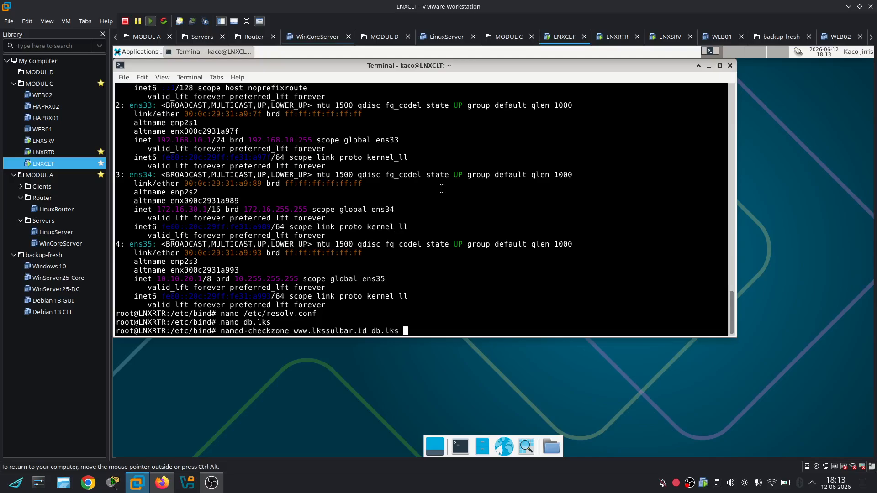
key(Return)
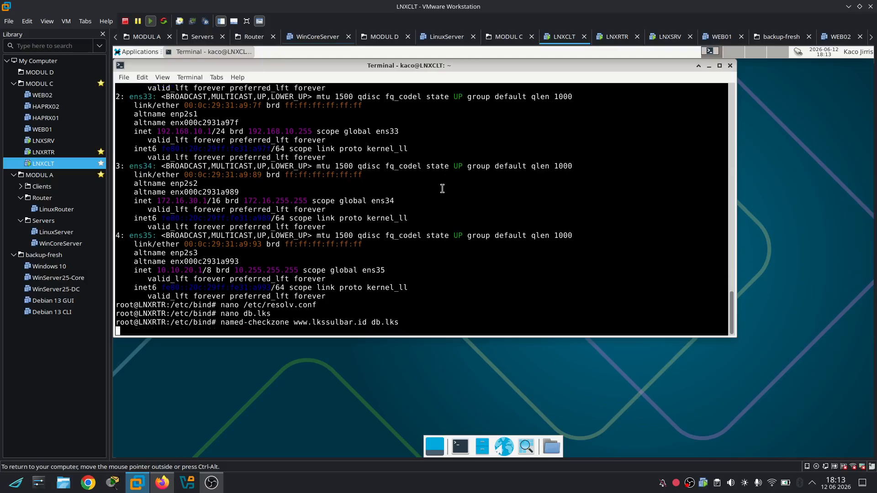
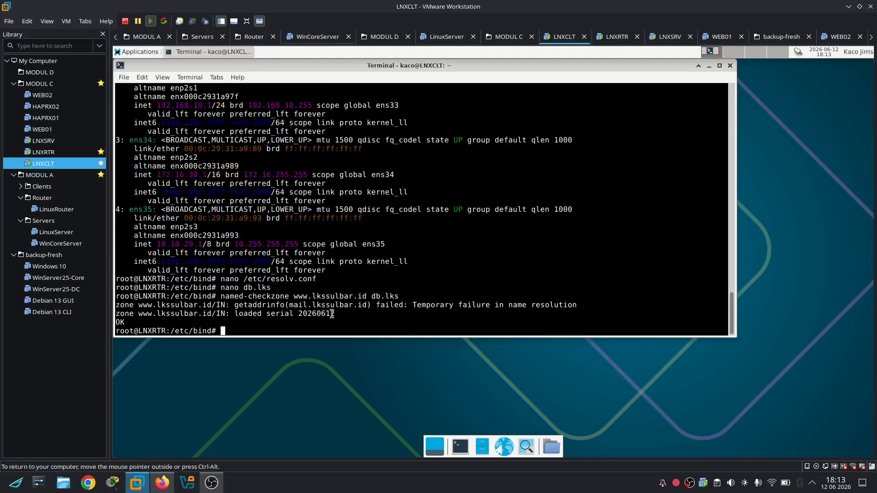
Highlight the loaded serial and the mail.lkssulbar.id getaddrinfo failure in the output
drag(331, 313, 280, 314)
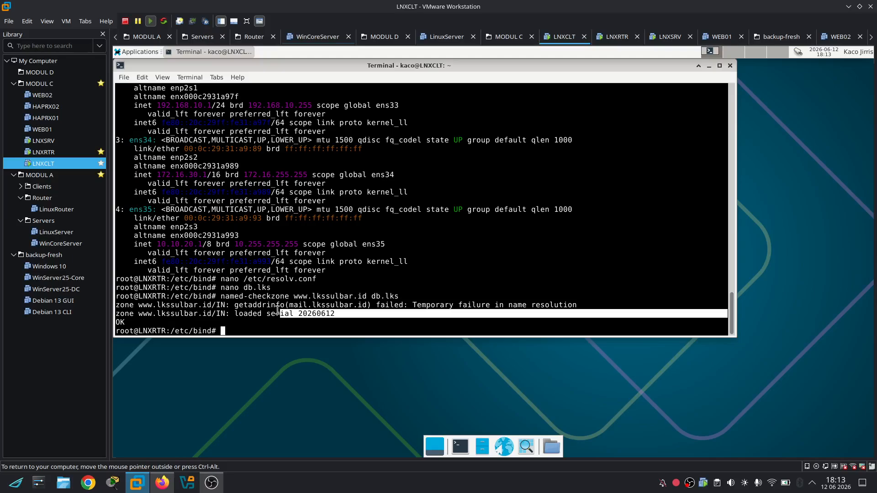
triple_click(501, 305)
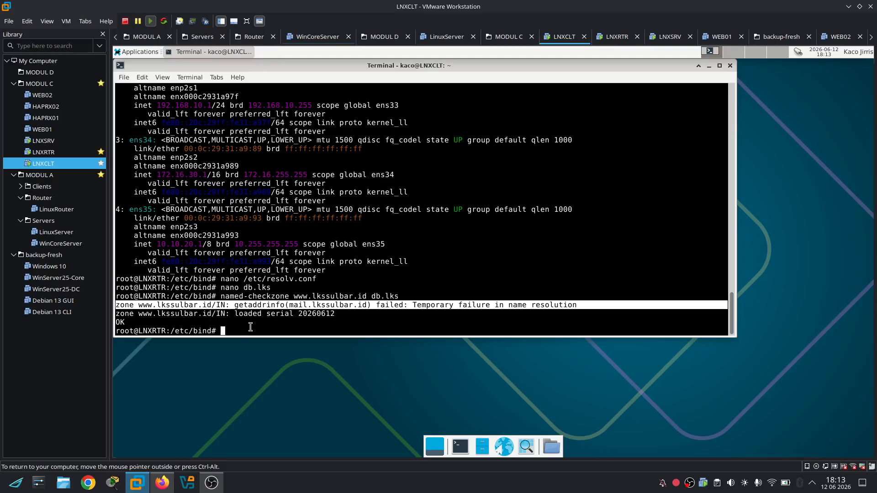
double_click(266, 321)
click(266, 322)
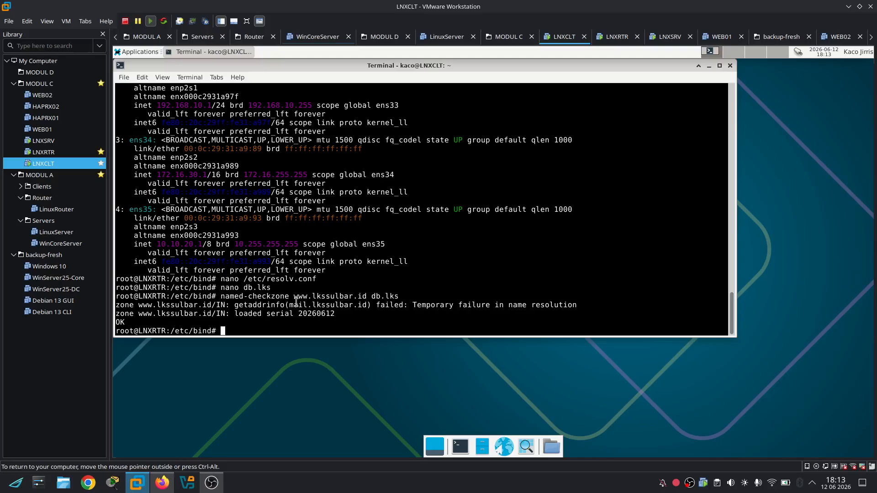
drag(290, 304, 365, 305)
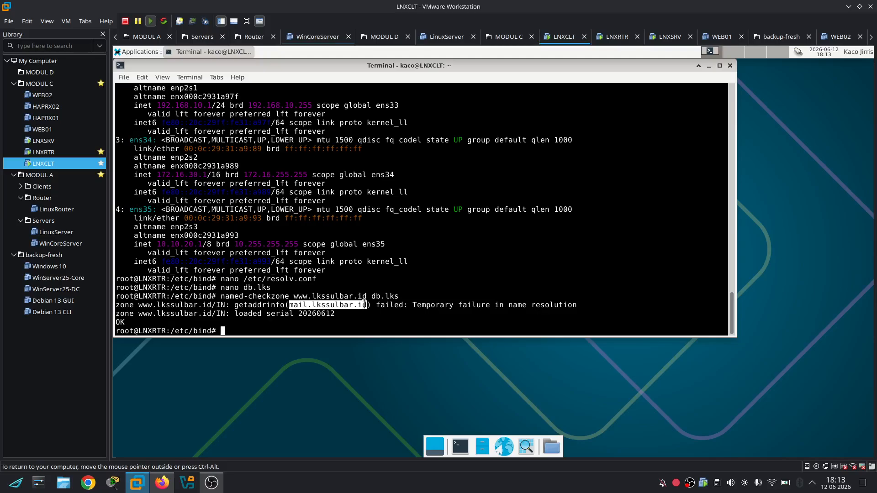
triple_click(431, 304)
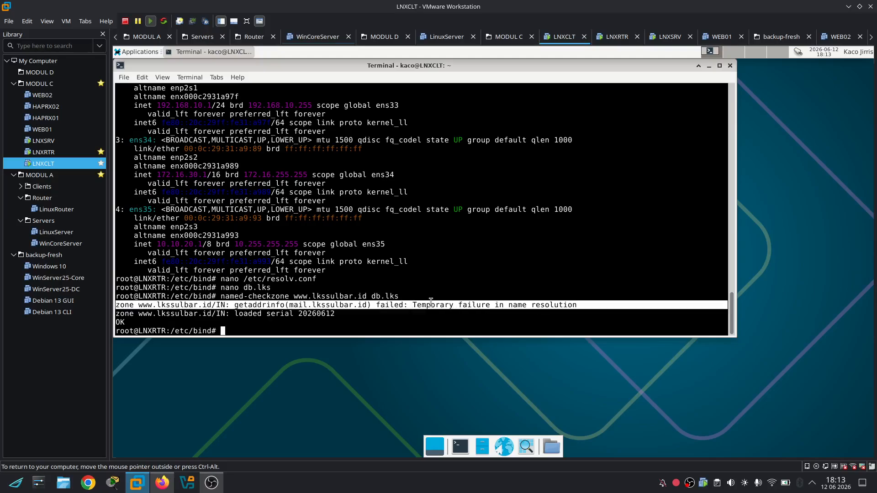
Rerun named-checkzone with the zone name mistyped as fto, then cancel it
key(Up)
key(Left)
key(Left)
key(Left)
key(Left)
key(Left)
key(Left)
key(Left)
key(Left)
key(Left)
key(Left)
key(Left)
key(Left)
key(Left)
key(Left)
key(Left)
key(Left)
key(Left)
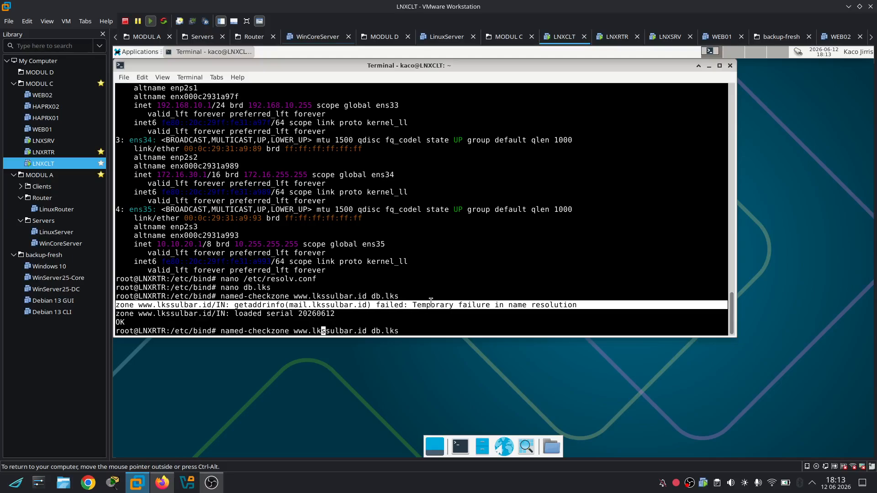
key(Left)
key(Left)
key(Left)
key(BackSpace)
key(BackSpace)
key(BackSpace)
text(fto)
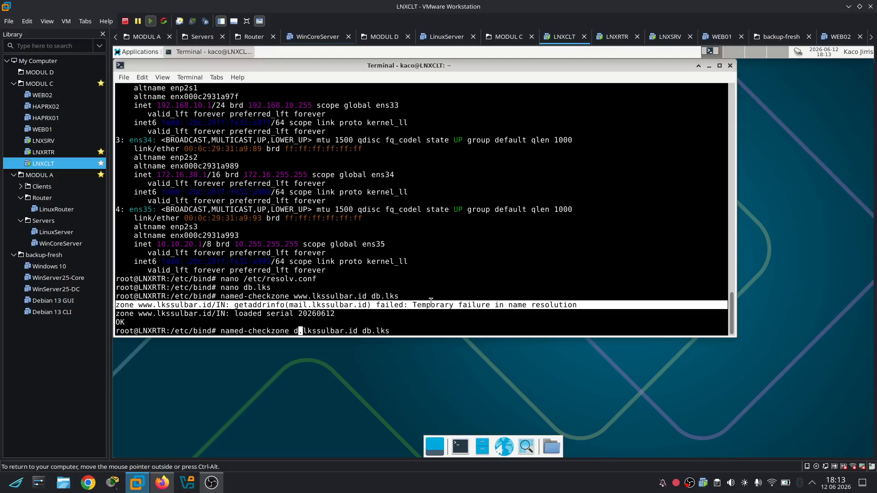
key(Return)
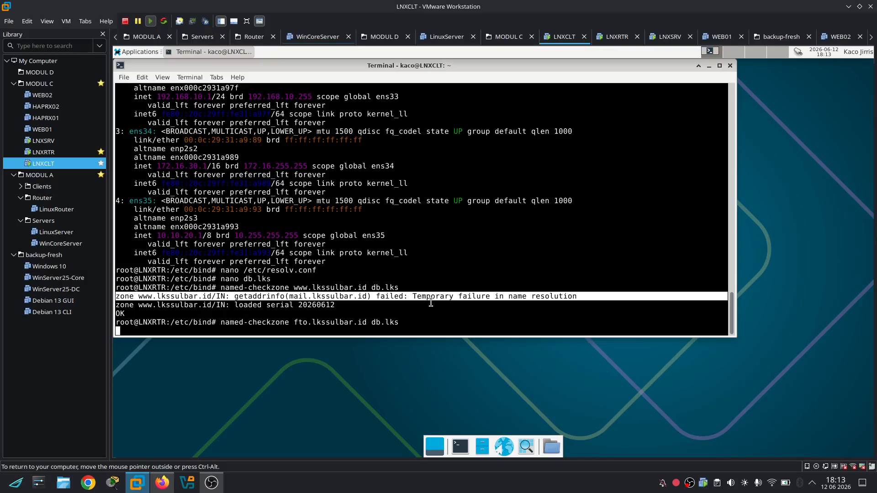
key(ctrl+c)
Correct the zone to ftp.lkssulbar.id, run the check, and highlight its result and mail error
key(Up)
key(Left)
key(Left)
key(Left)
key(Left)
key(Left)
key(Left)
key(Left)
key(Left)
key(Left)
key(Left)
key(Left)
key(Left)
key(Left)
key(Left)
key(Left)
key(Left)
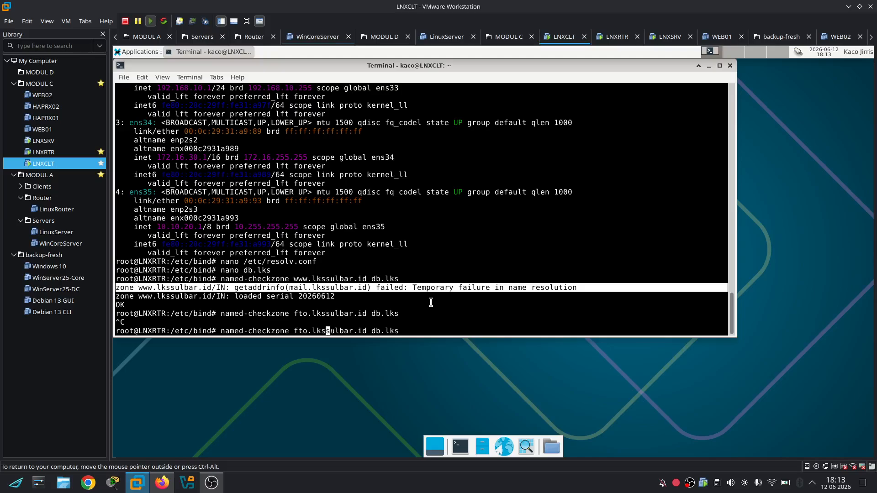
key(Left)
key(Left)
key(Left)
key(Left)
key(BackSpace)
text(p)
key(Return)
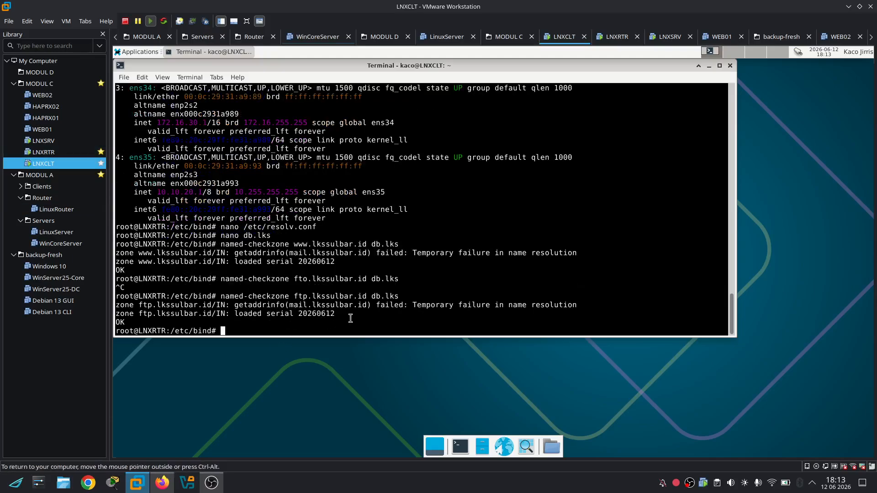
drag(351, 319, 148, 314)
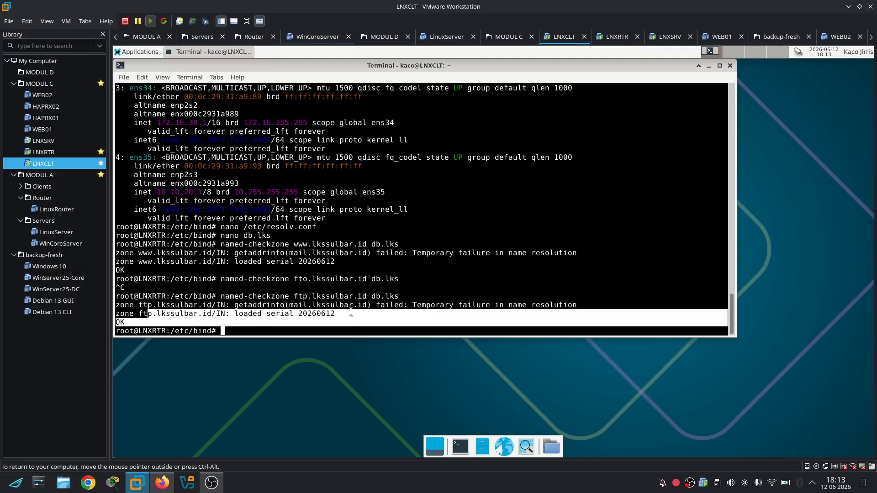
double_click(337, 306)
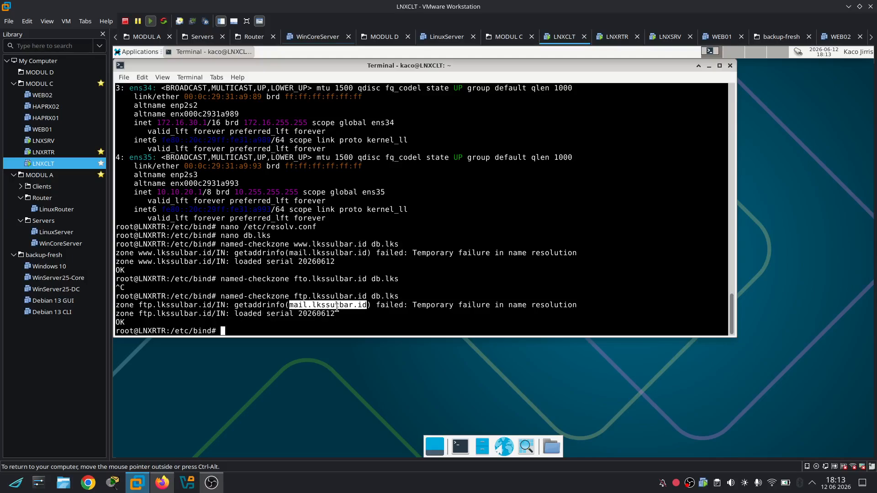
double_click(337, 307)
Comment out the mail A and MX records in db.lks with # and rerun the www zone check
key(Up)
key(Up)
key(Up)
key(Up)
key(Up)
key(Down)
key(Return)
key(Down)
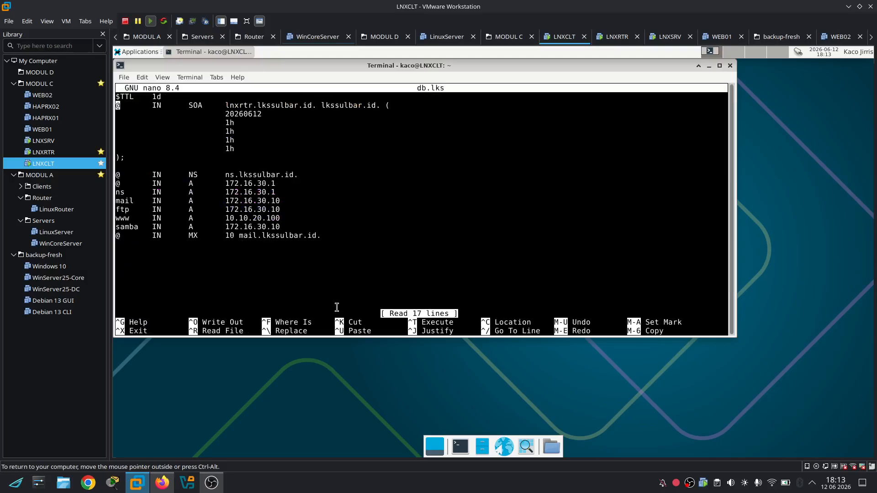
key(Down)
key(Down)
key(Down)
key(Down)
key(Down)
key(Down)
key(Down)
key(Down)
key(Down)
key(Down)
key(Down)
text(#)
key(Down)
key(Down)
key(Down)
key(Down)
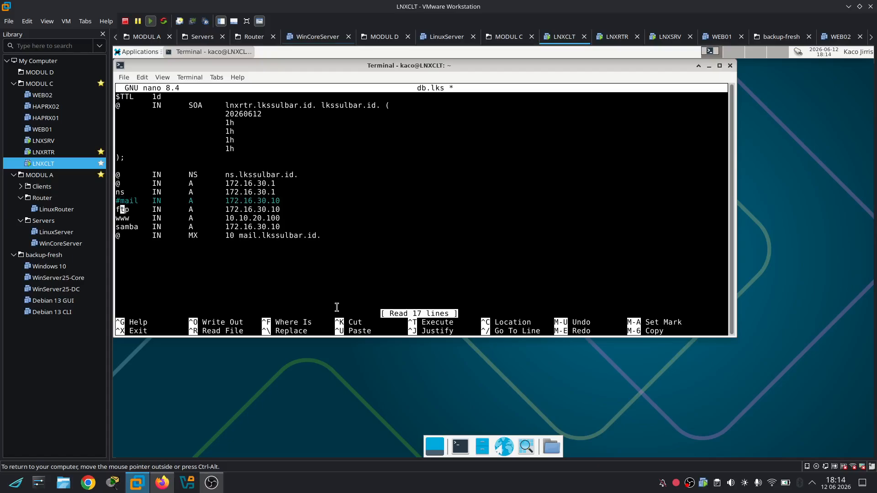
key(Left)
text(#)
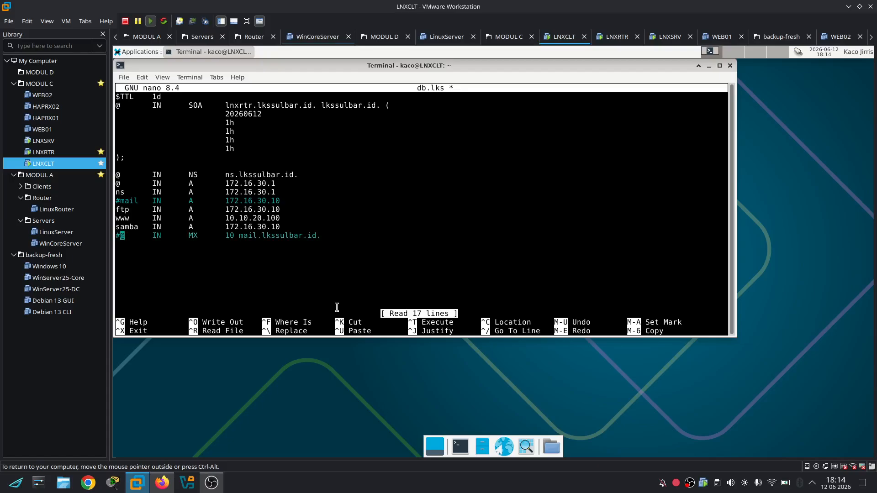
key(ctrl+x)
key(y)
key(Return)
key(Up)
key(Up)
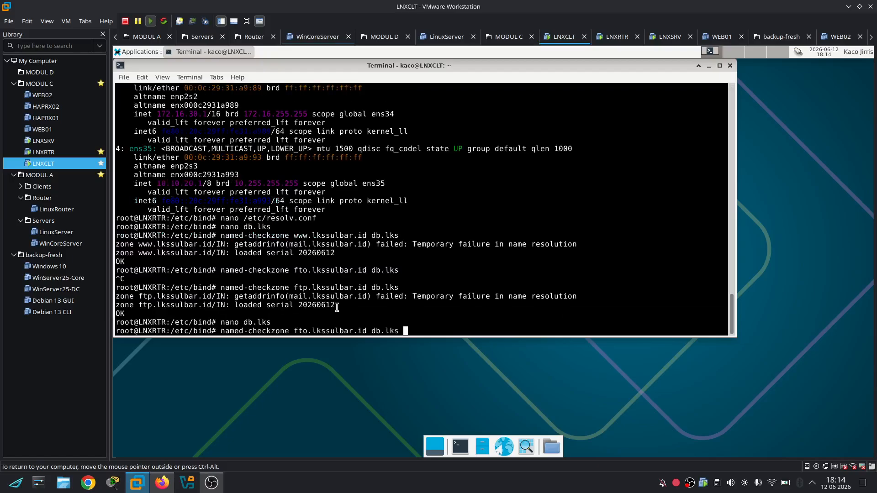
key(Up)
key(Return)
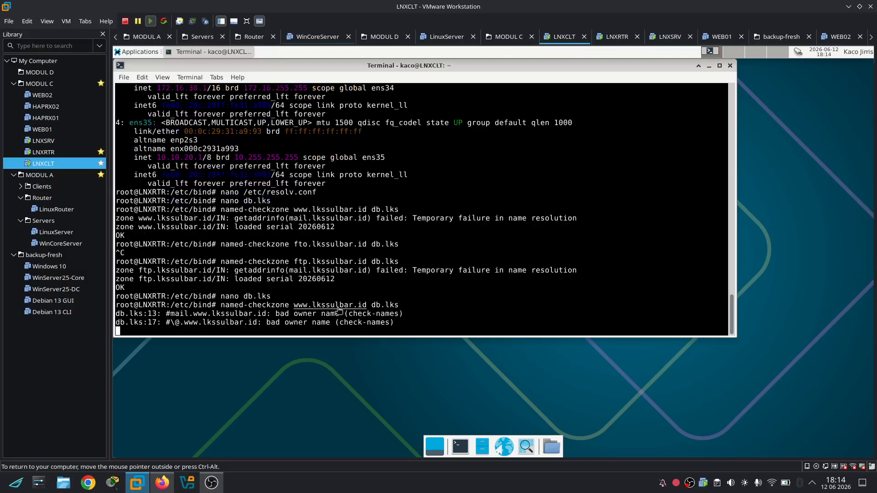
Change the comment markers on the mail and MX lines to ';' and save db.lks
key(Up)
key(Up)
key(Return)
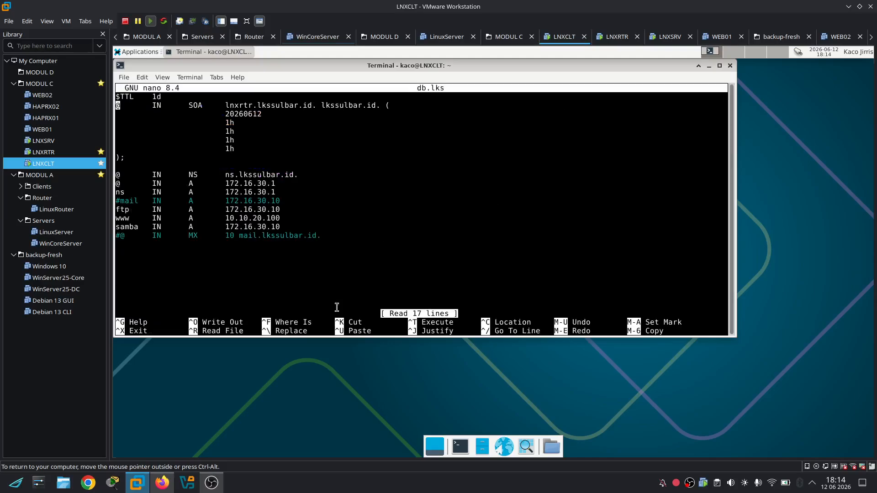
key(Down)
key(Down)
key(Down)
key(Down)
key(Down)
key(Down)
key(Down)
key(Down)
key(Down)
key(Right)
key(Down)
key(Down)
key(BackSpace)
text(;)
key(Down)
key(Down)
key(Down)
key(Down)
key(BackSpace)
key(ctrl+x)
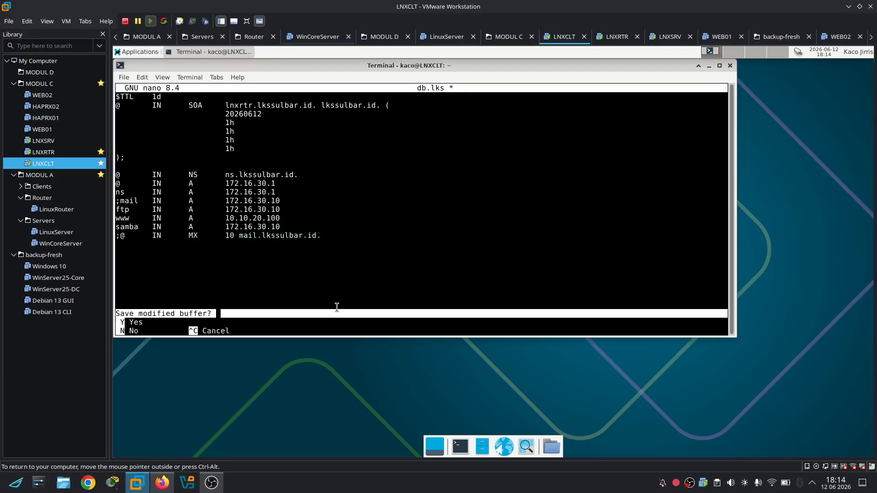
key(y)
key(Return)
Rerun named-checkzone for www, ftp and samba.lkssulbar.id, then clear the screen
key(Up)
key(Up)
key(Return)
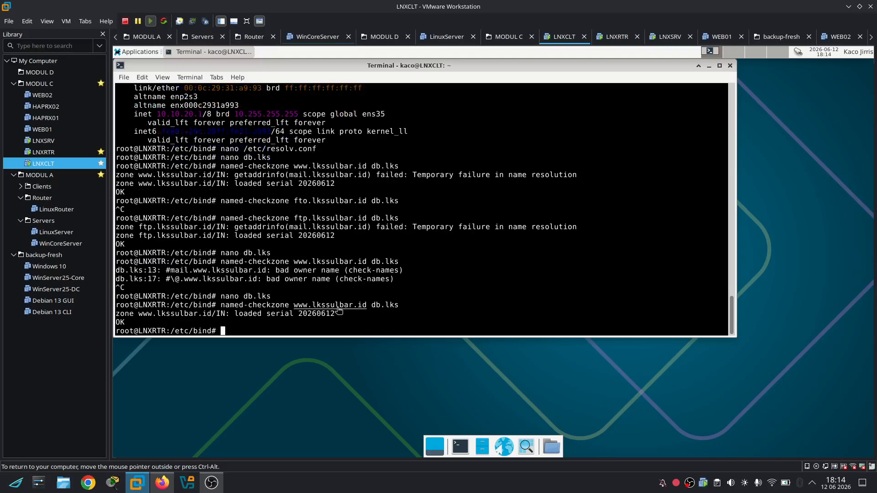
key(Up)
key(Up)
key(Up)
key(Up)
key(Up)
key(Return)
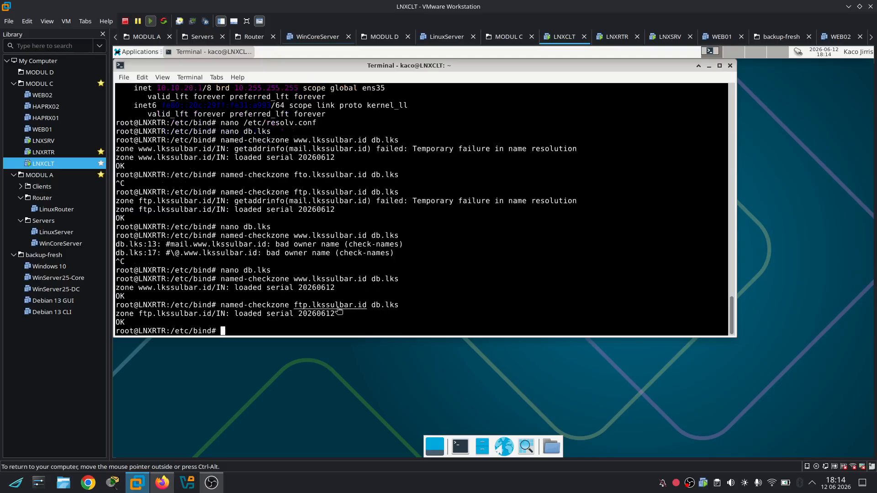
key(Up)
key(Left)
key(Left)
key(Left)
key(Left)
key(Left)
key(Left)
key(Left)
key(Left)
key(Left)
key(Left)
key(Left)
key(Left)
key(Left)
key(Left)
key(Left)
key(Left)
key(Left)
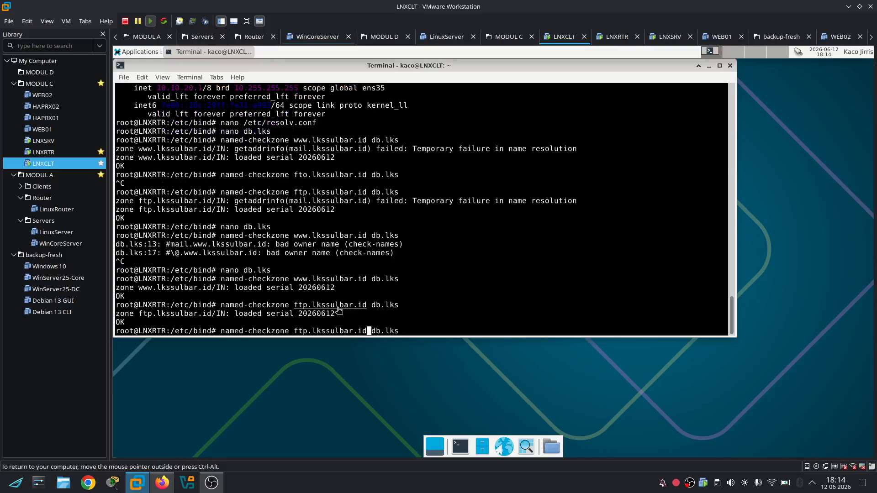
key(Left)
key(Left)
key(Left)
key(BackSpace)
key(BackSpace)
key(BackSpace)
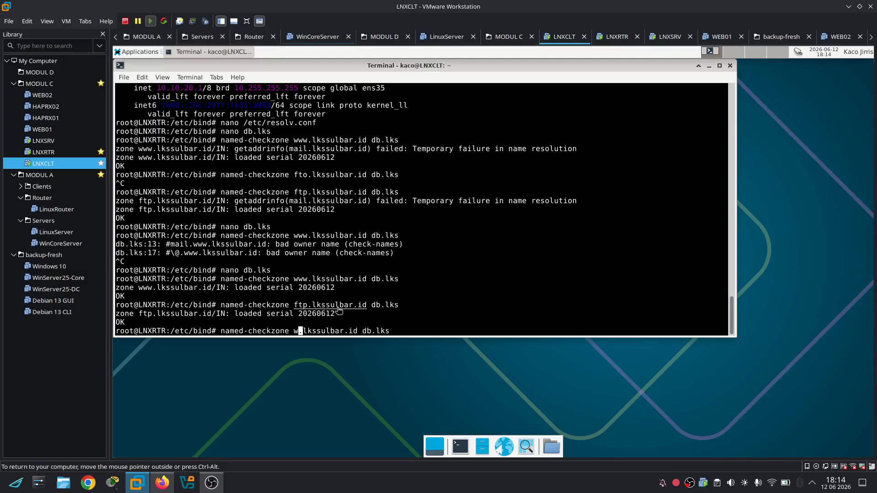
text(samba)
key(Return)
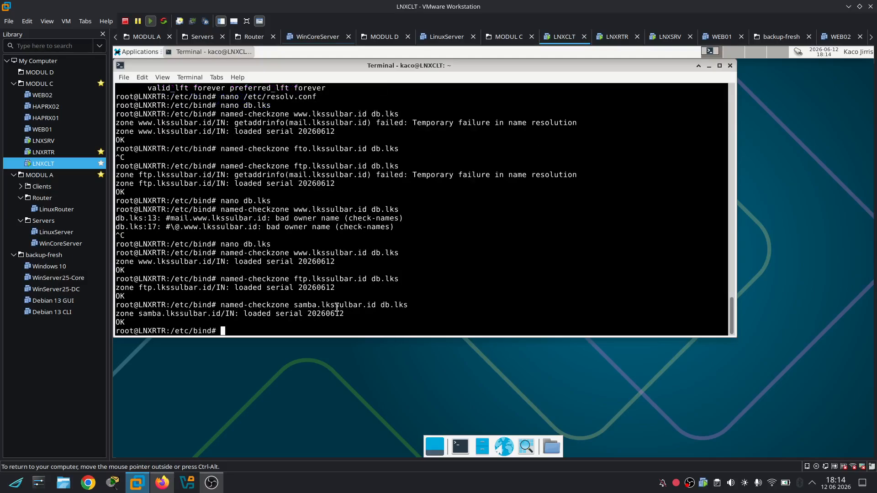
key(ctrl+l)
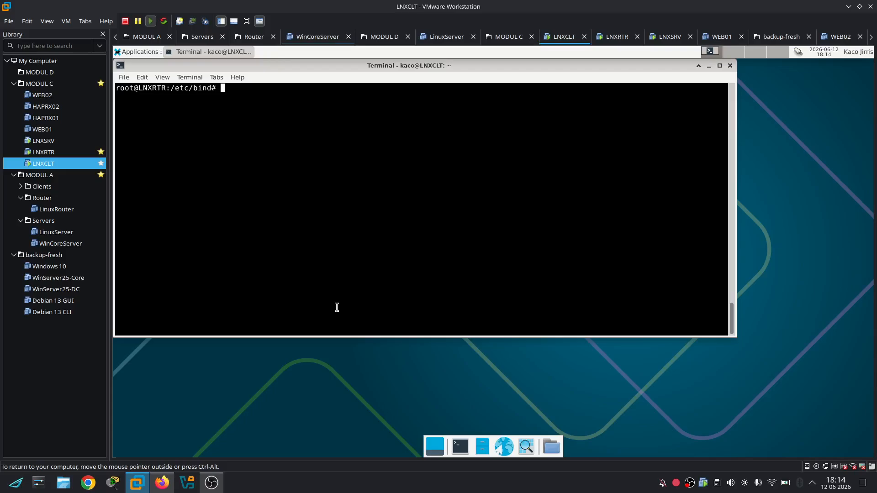
Try nslookup lkssulbar.id, cancel the failing lookup, and reboot LNXRTR
text(nslookup lkssulbar.id)
key(Return)
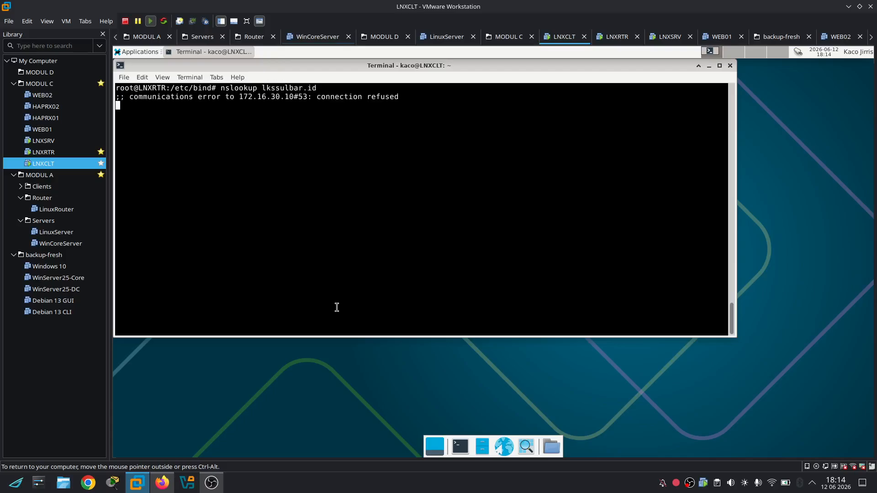
key(ctrl+c)
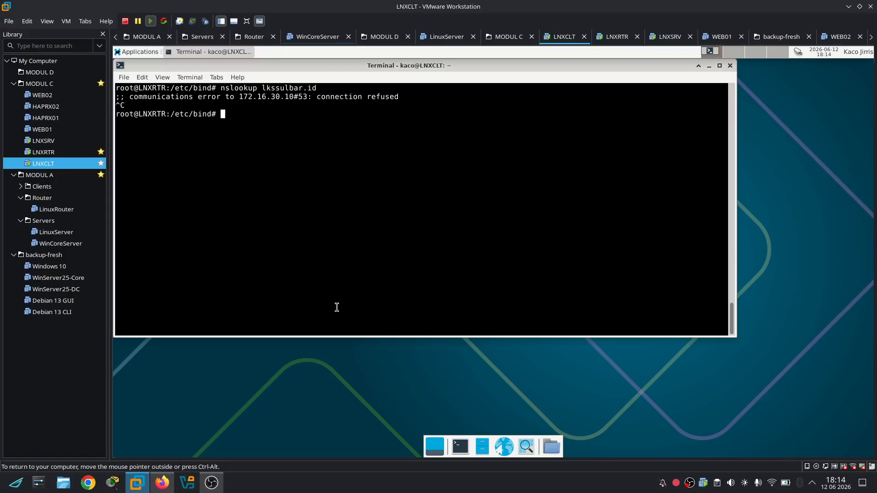
text(reboot)
key(Return)
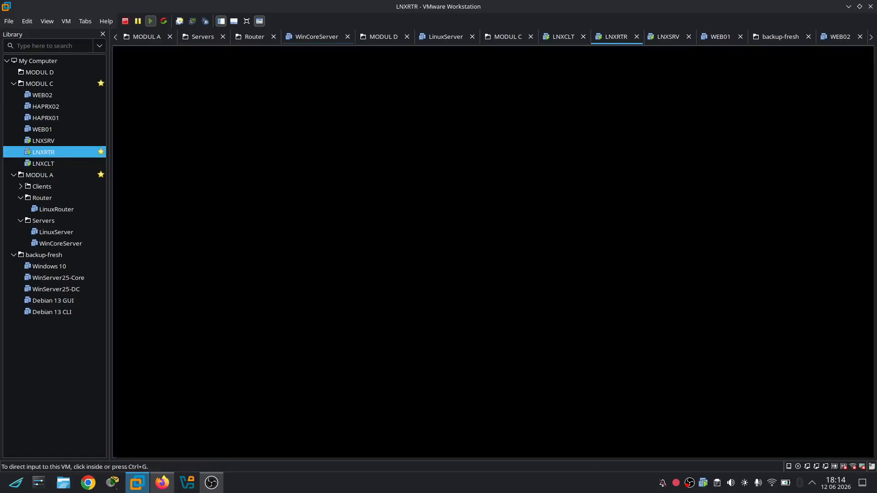
Check LNXRTR's boot progress in the Library and return to LNXCLT
click(57, 152)
key(ctrl+alt)
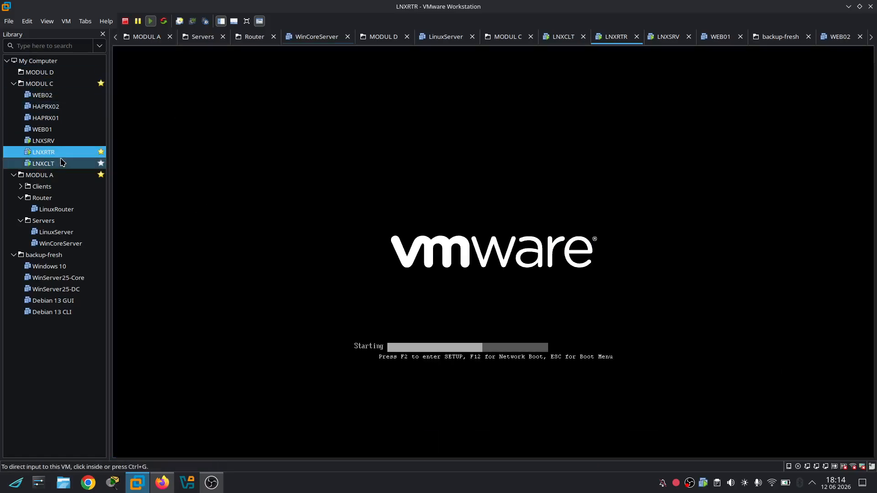
click(61, 164)
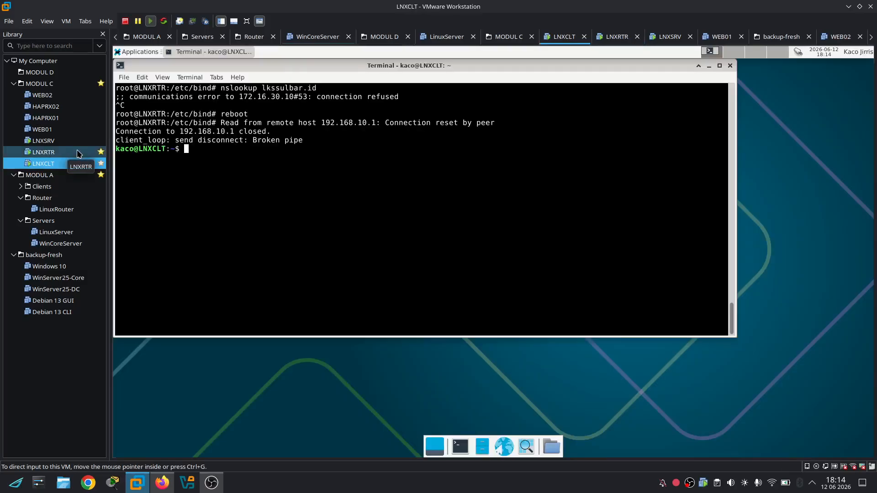
click(78, 154)
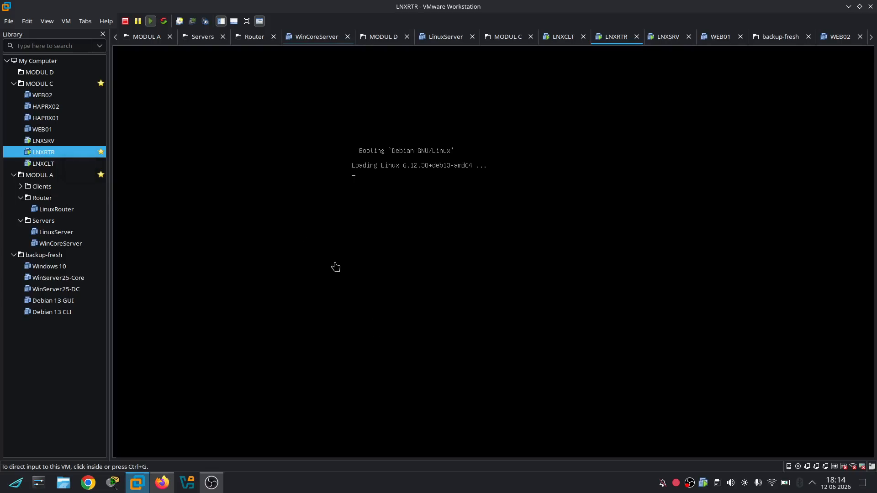
click(72, 166)
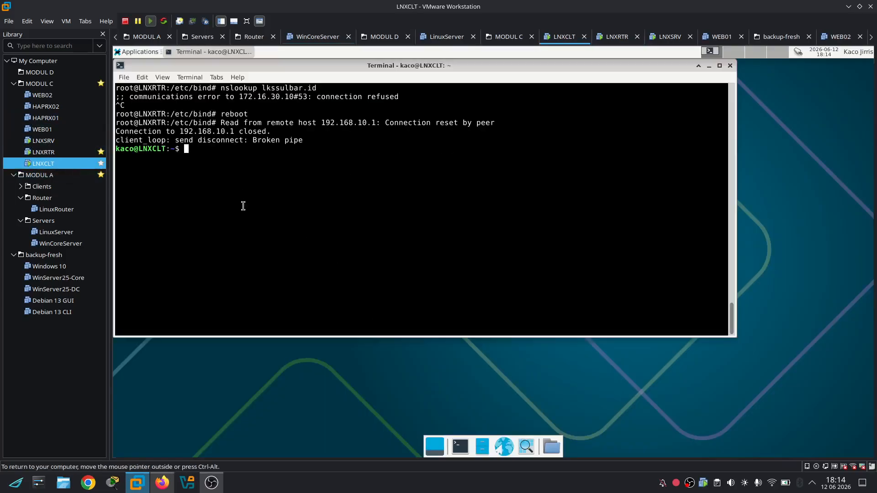
Move the terminal aside, ping 172.16.30.1, and ssh back into LNXRTR as root
drag(262, 68, 325, 119)
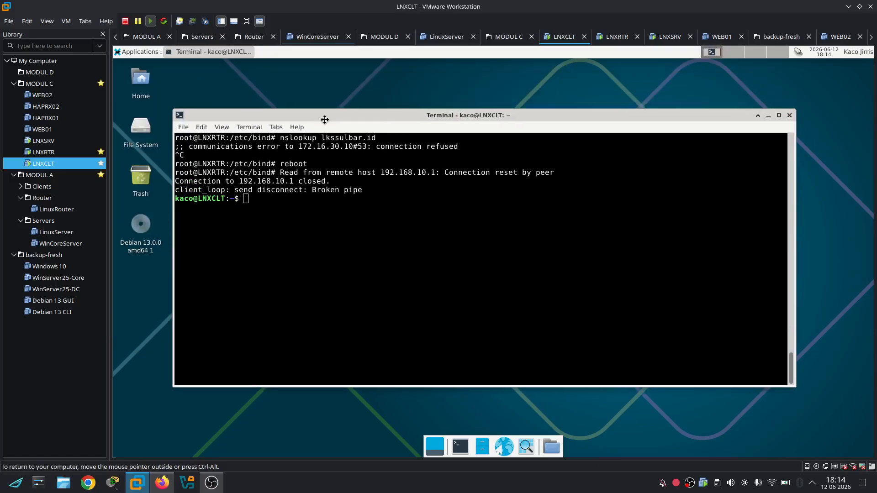
text(ping 172)
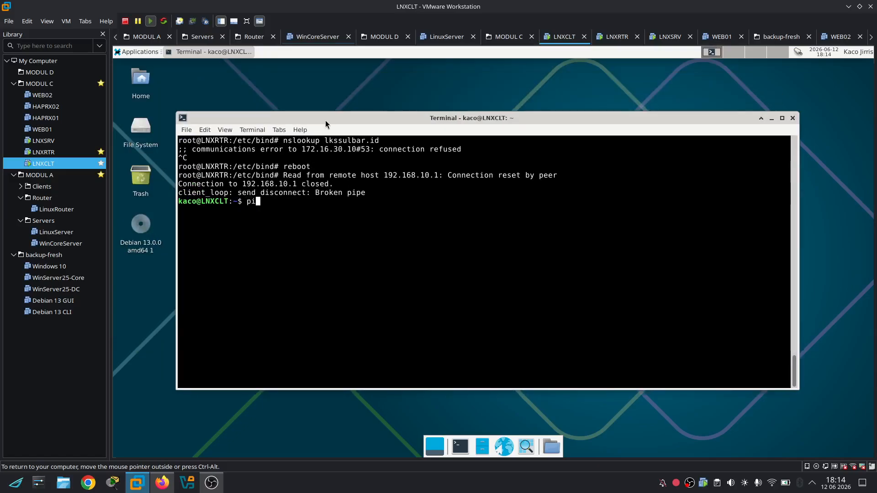
text(.16.30.1)
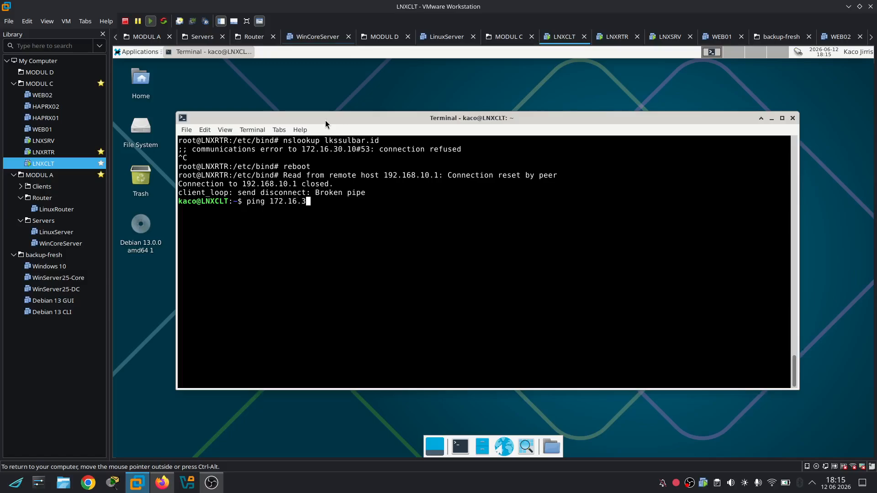
key(Return)
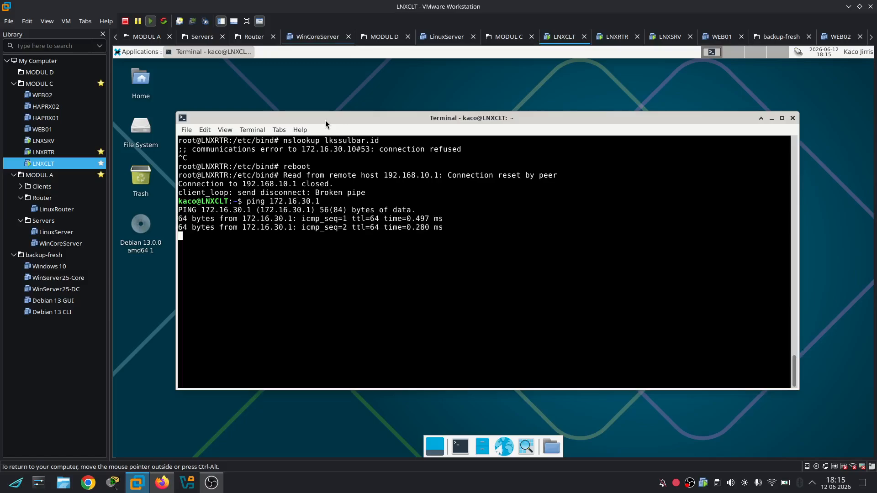
key(ctrl+c)
text(ip route)
key(Up)
key(Up)
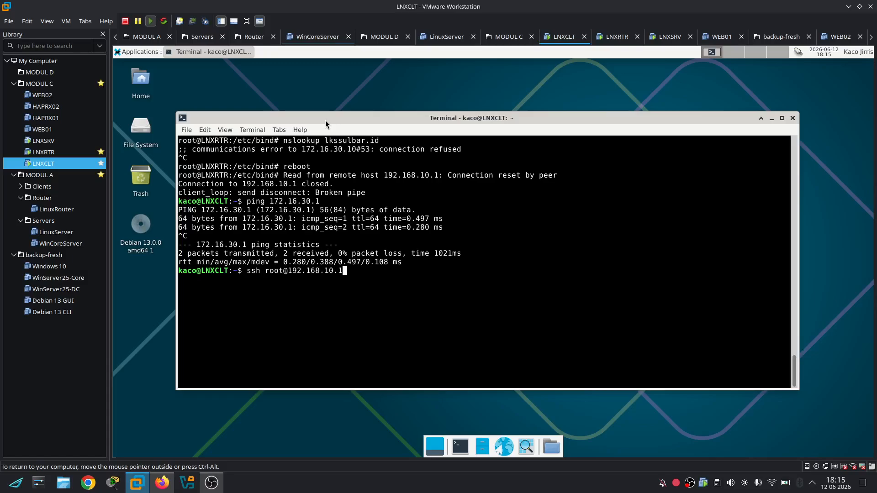
key(Return)
key(Return)
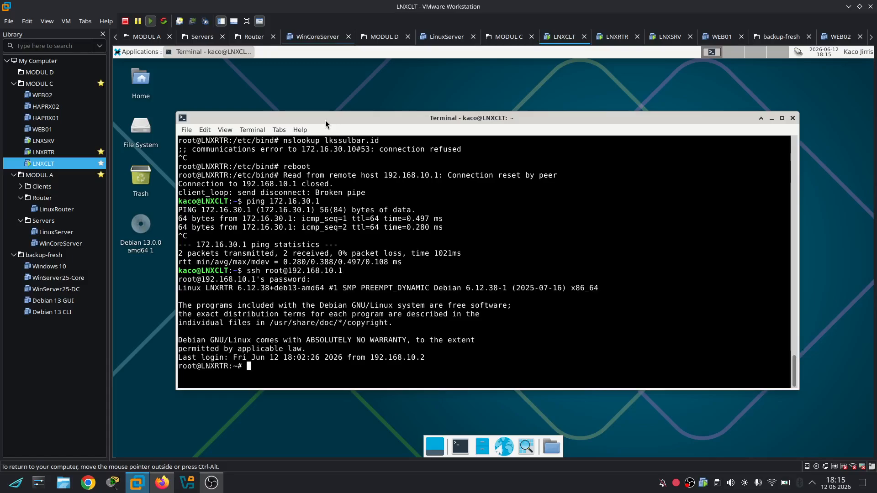
Run nslookup for lkssulbar.id and ftp.lkssulbar.id, then clear the screen
text(nslookup lkssulbar.id)
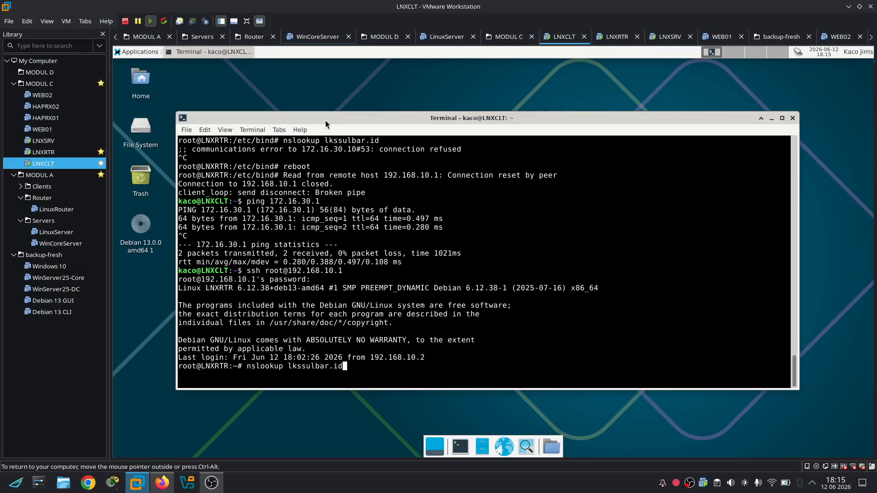
key(Return)
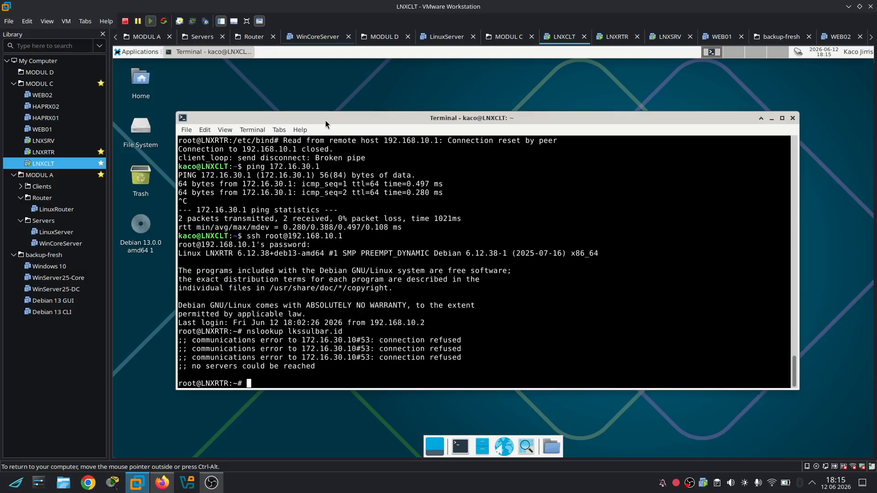
key(Up)
key(Left)
key(Left)
key(Left)
key(Left)
key(Left)
key(Left)
key(Left)
key(Left)
key(Left)
key(Left)
key(Left)
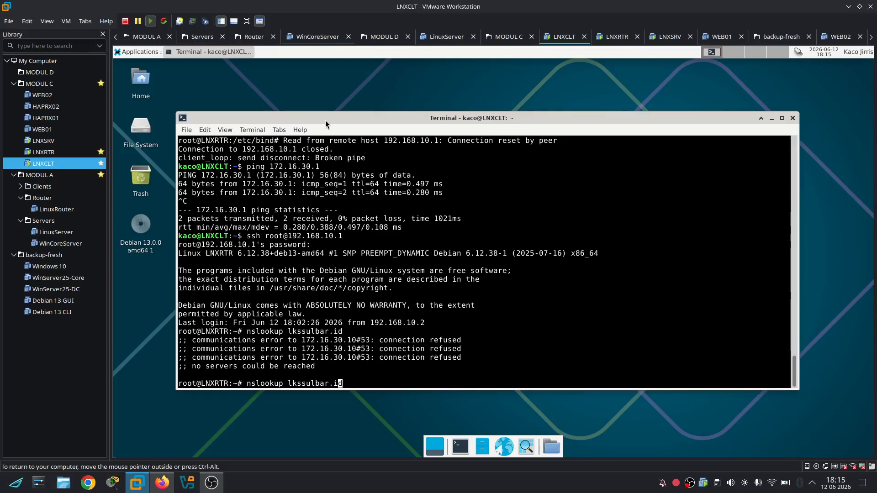
key(Left)
text(ftp.)
key(Return)
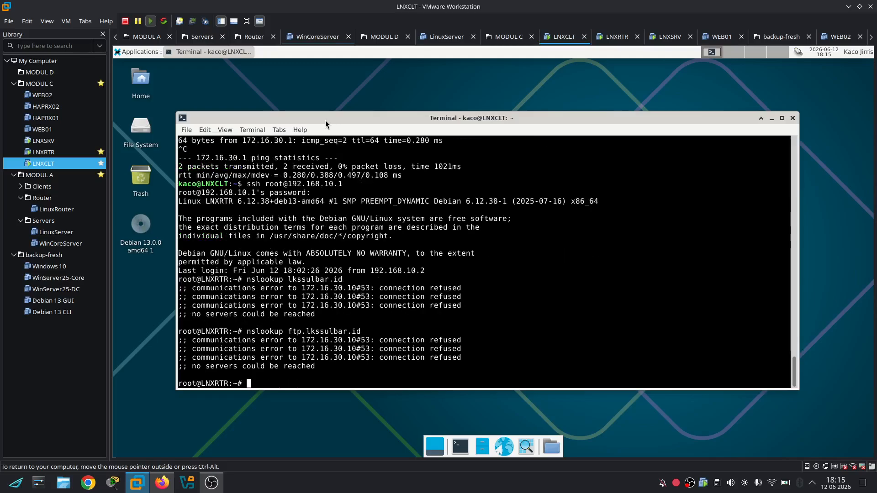
key(ctrl+l)
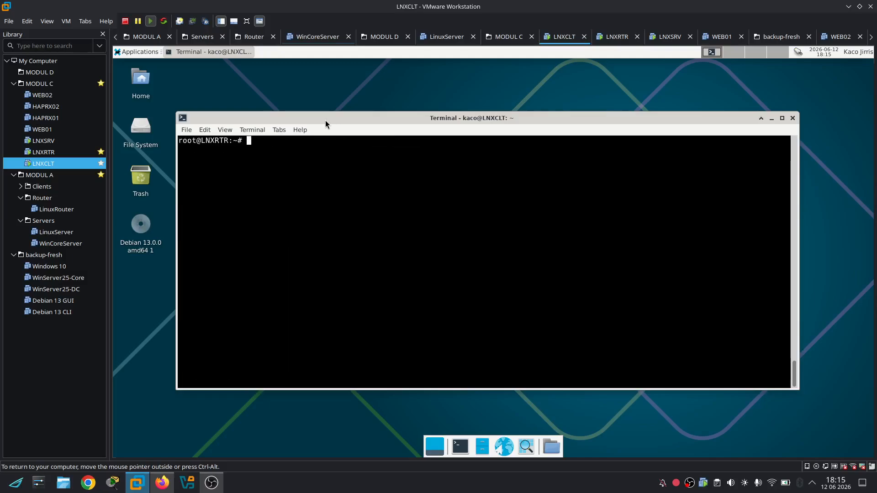
Check the bind9 journal with journalctl -xeu bind9 and the named service status
text(journalctl -xeu bind9)
key(Return)
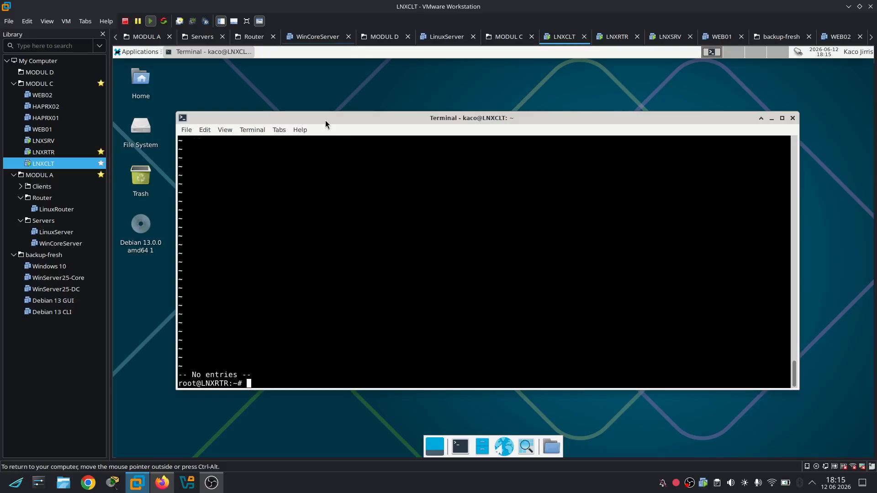
text(service )
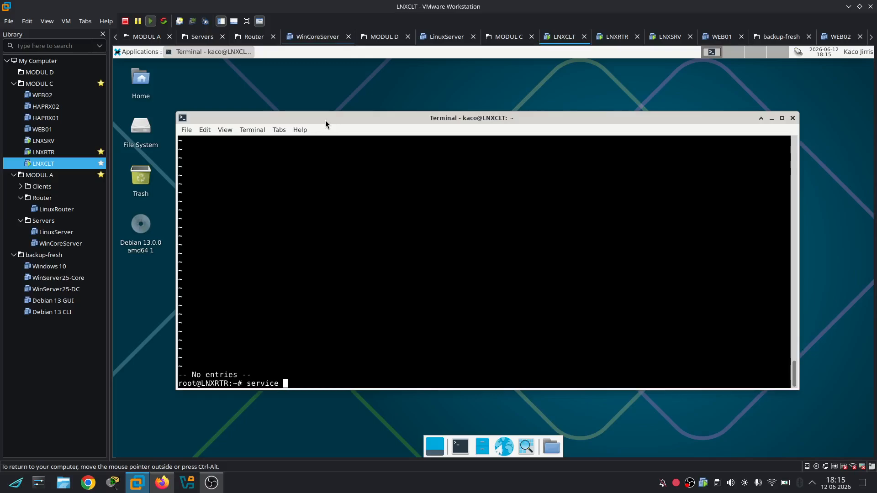
text(named status)
key(Return)
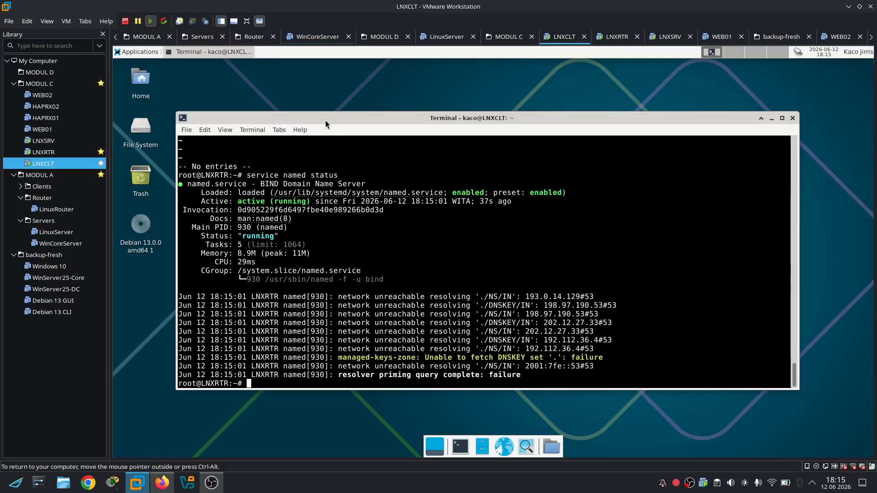
Change into /etc/bind, list its files, and enter nano db.lks
key(Up)
key(Up)
key(Up)
key(Up)
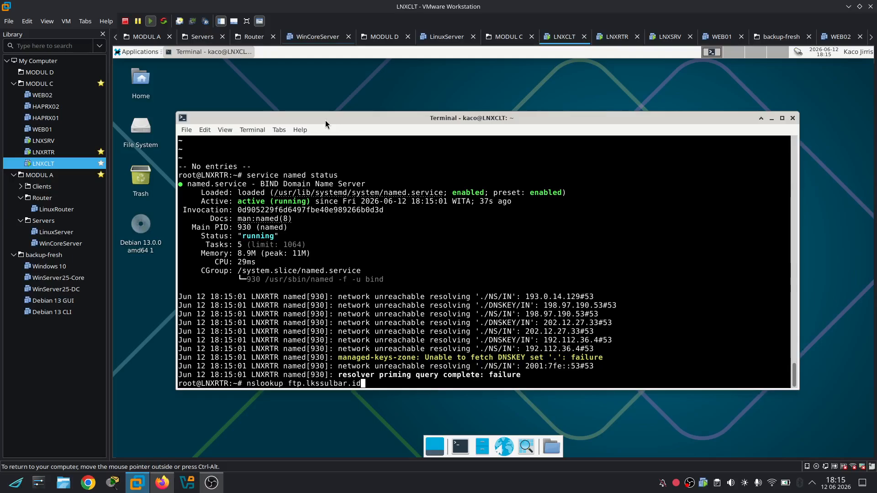
key(ctrl+u)
text(cd /etc/bind)
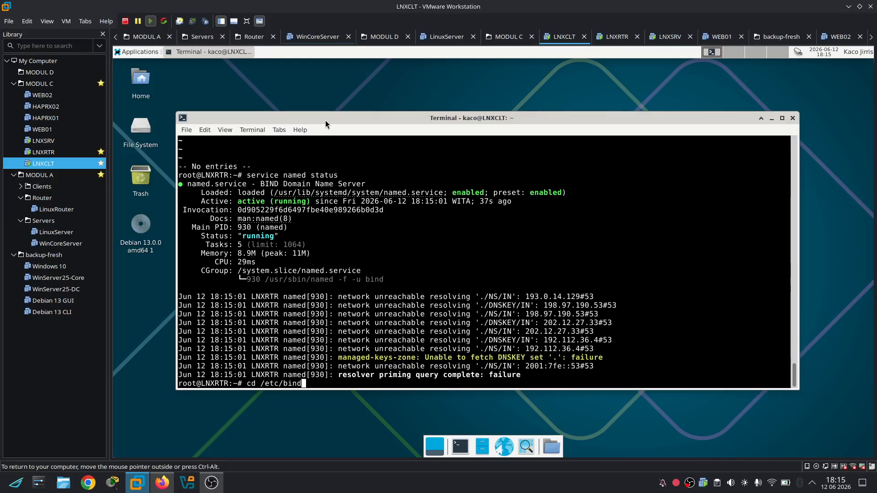
key(Return)
text(ls)
key(Return)
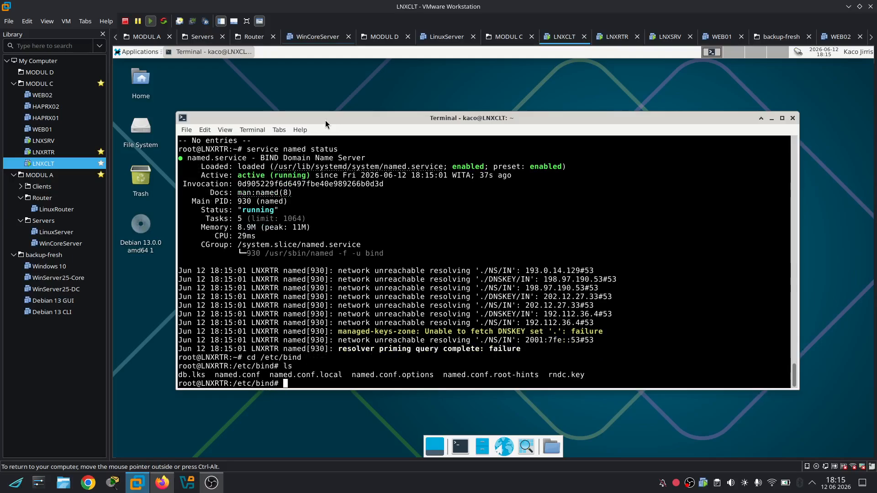
text(nano db.lks)
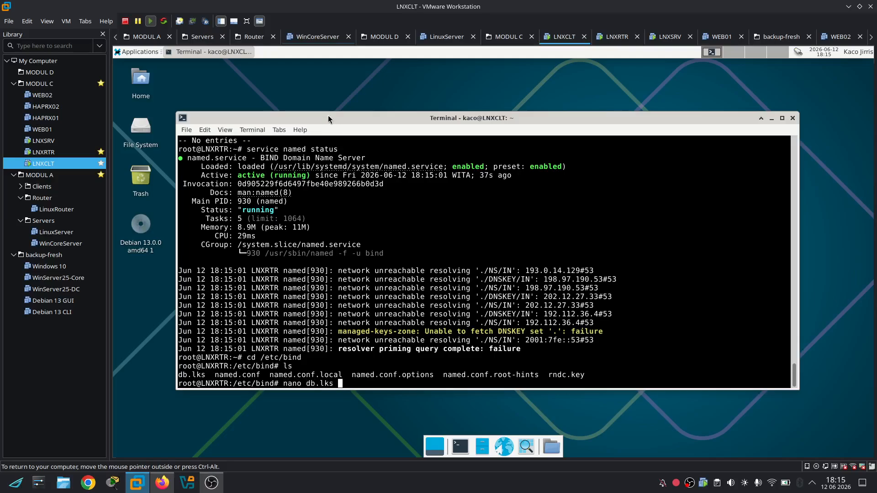
Open db.lks and add a ';' after the $TTL 1d value
key(Return)
key(Down)
key(Down)
key(Down)
key(Down)
key(Down)
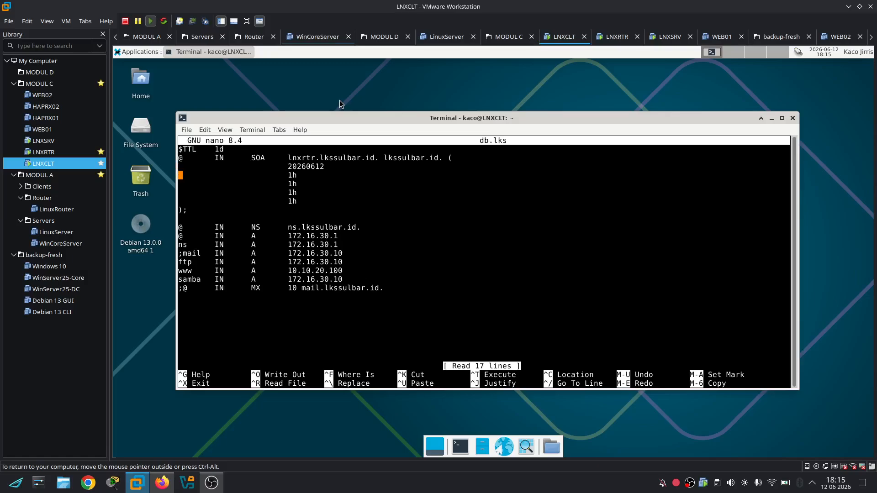
key(Up)
key(Up)
key(Up)
key(Right)
key(Right)
key(Down)
key(Up)
key(Up)
key(Up)
key(Up)
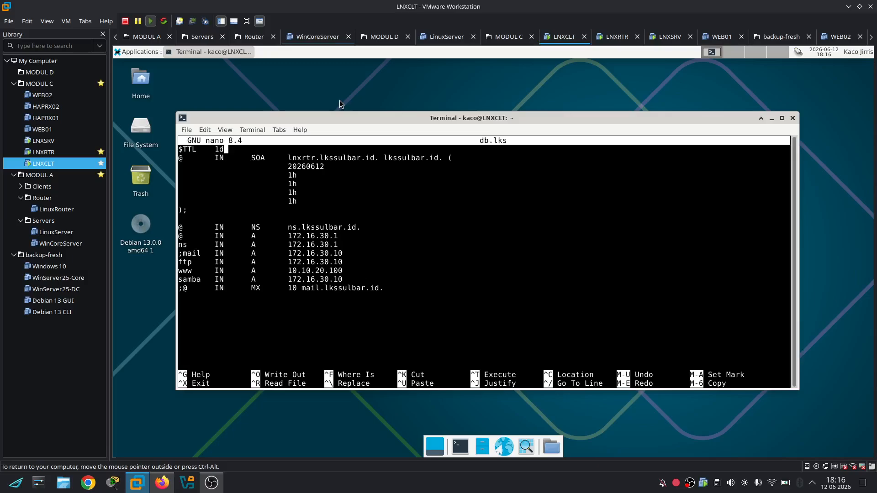
text(;)
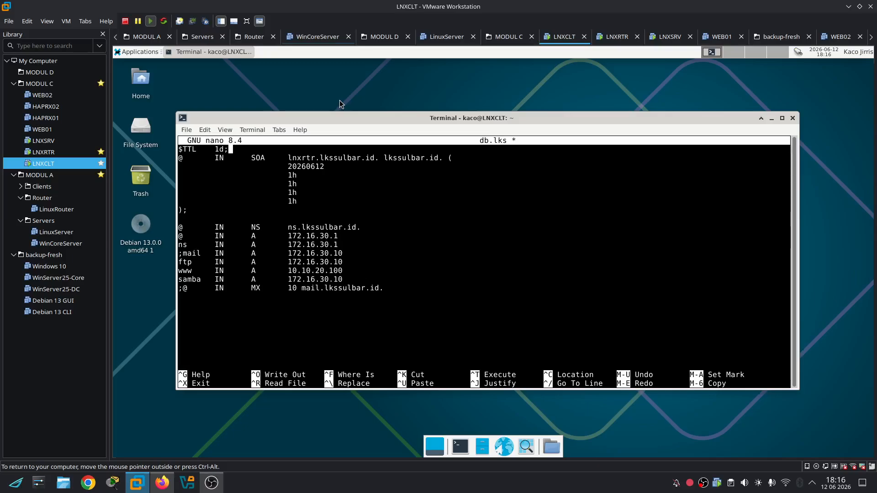
Delete the trailing dots from the NS and MX record names and save db.lks
key(Down)
key(Down)
key(Down)
key(Down)
key(Down)
key(Down)
key(Down)
key(Down)
key(Down)
key(Down)
key(Up)
key(Right)
key(Right)
key(Right)
key(Right)
key(Right)
key(Right)
key(Right)
key(Right)
key(Right)
key(Right)
key(Right)
key(Right)
key(Right)
key(Right)
key(Right)
key(Right)
key(Right)
key(Right)
key(Right)
key(Right)
key(Right)
key(Right)
key(Right)
key(Right)
key(BackSpace)
key(Down)
key(Down)
key(Down)
key(Down)
key(Down)
key(Down)
key(Right)
key(Right)
key(Right)
key(Right)
key(Right)
key(Right)
key(Right)
key(Right)
key(Right)
key(BackSpace)
key(ctrl+x)
key(y)
key(Return)
key(Up)
key(Up)
key(Up)
key(Up)
key(Up)
key(Up)
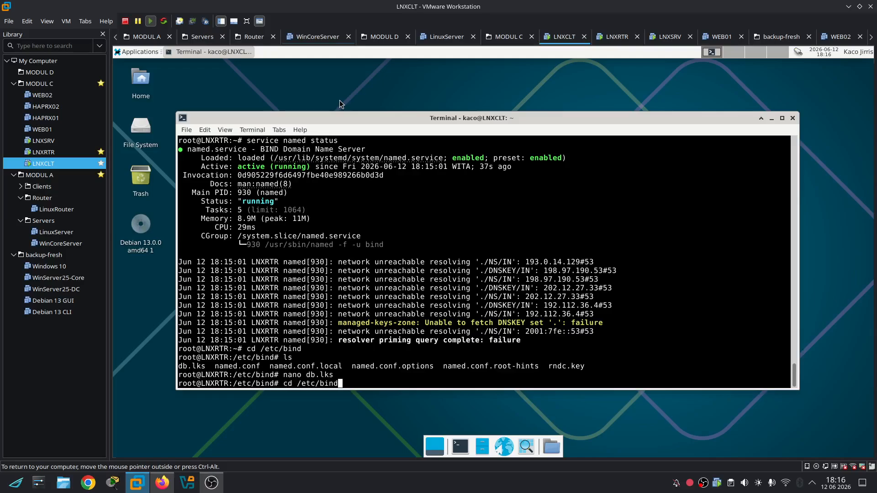
key(Up)
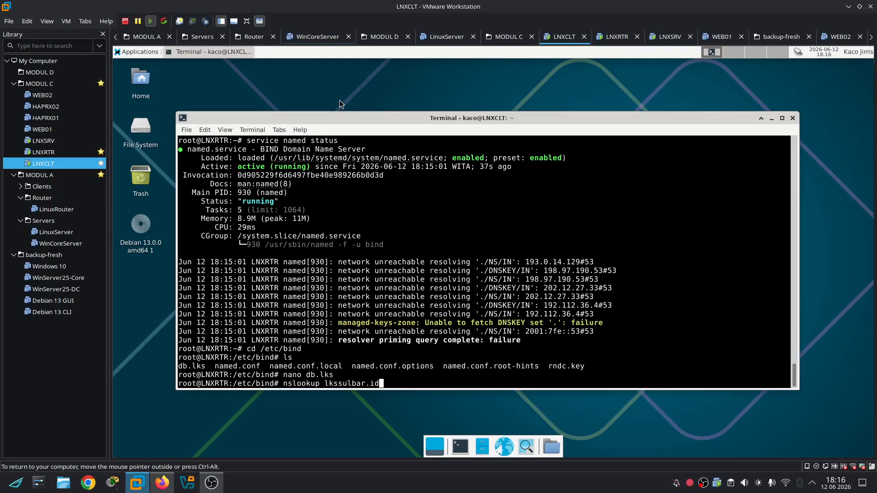
Check the ftp zone, then add a trailing dot to ns.lkssulbar.id in db.lks and save
key(Up)
key(Up)
key(Up)
key(Up)
key(Up)
key(Up)
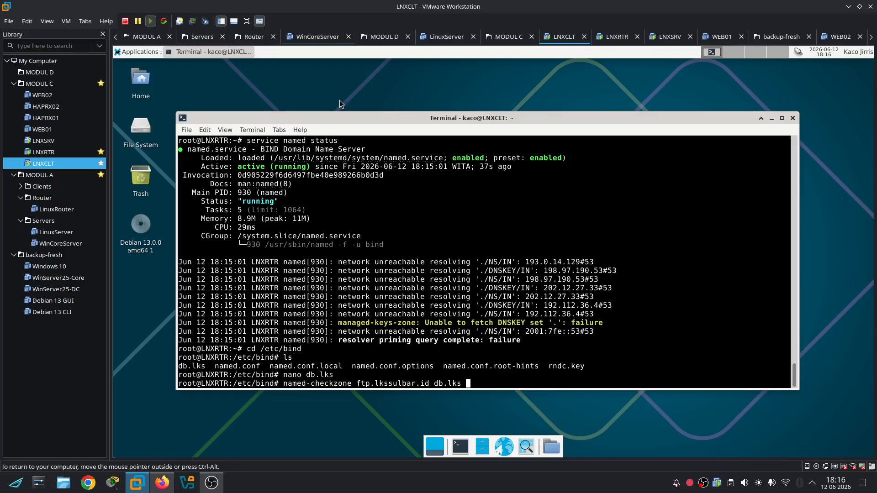
key(Up)
key(Return)
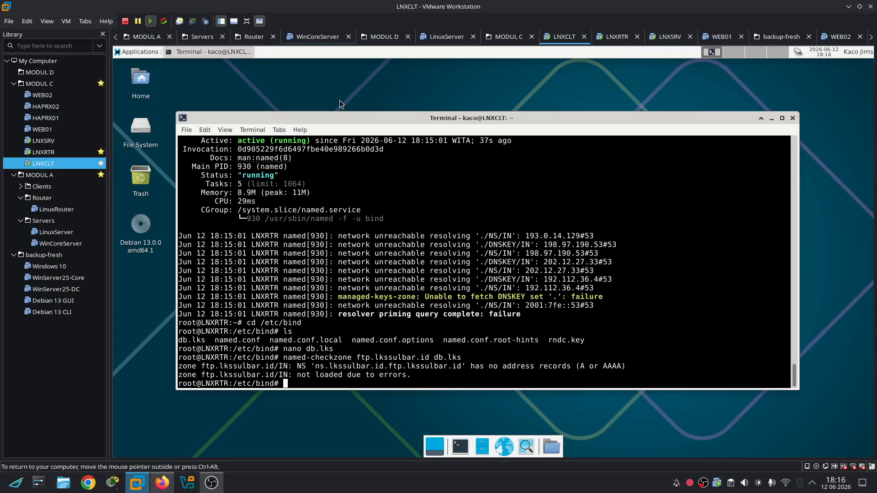
key(Up)
key(Up)
key(Return)
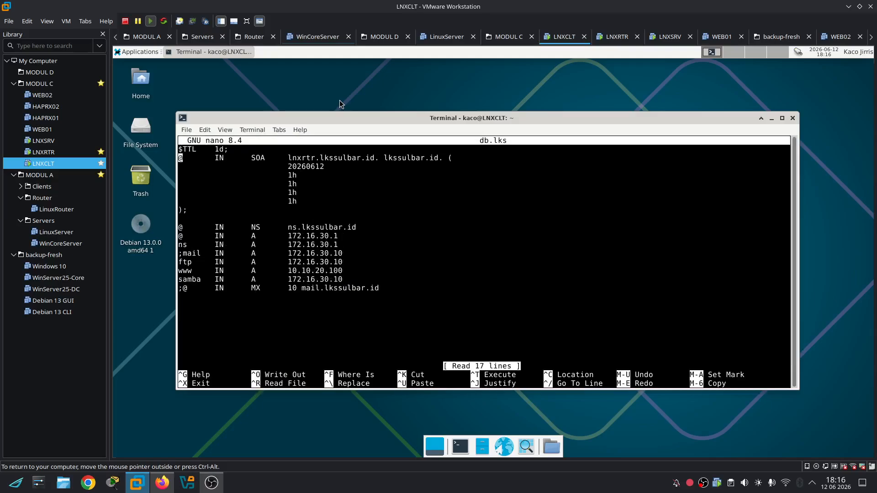
key(Down)
key(Down)
key(Down)
key(Down)
key(Down)
key(Down)
key(Right)
key(Right)
key(Right)
key(Right)
key(Right)
key(Right)
key(Right)
key(Right)
key(Right)
key(Right)
key(Right)
key(Right)
key(Right)
key(Right)
key(Right)
key(Right)
key(Right)
key(Right)
key(Right)
key(Right)
key(Right)
key(Right)
key(Right)
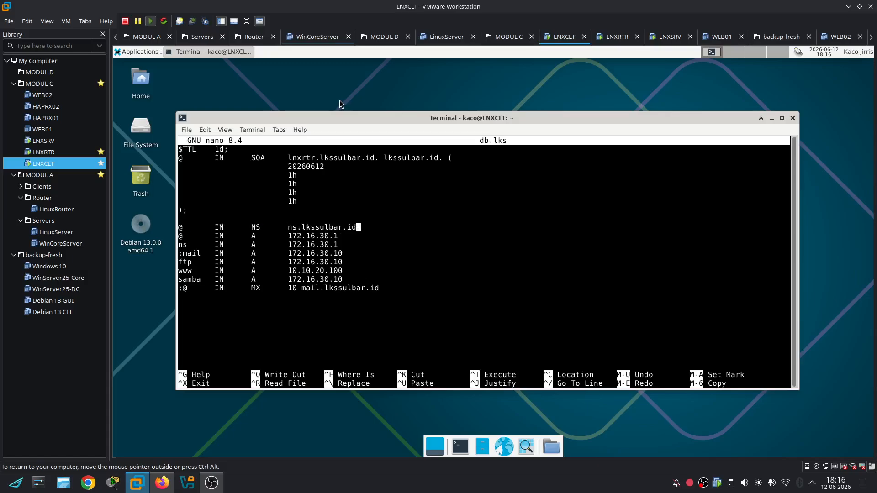
text(.)
key(Down)
key(Down)
key(Down)
key(Up)
key(Up)
key(ctrl+x)
key(y)
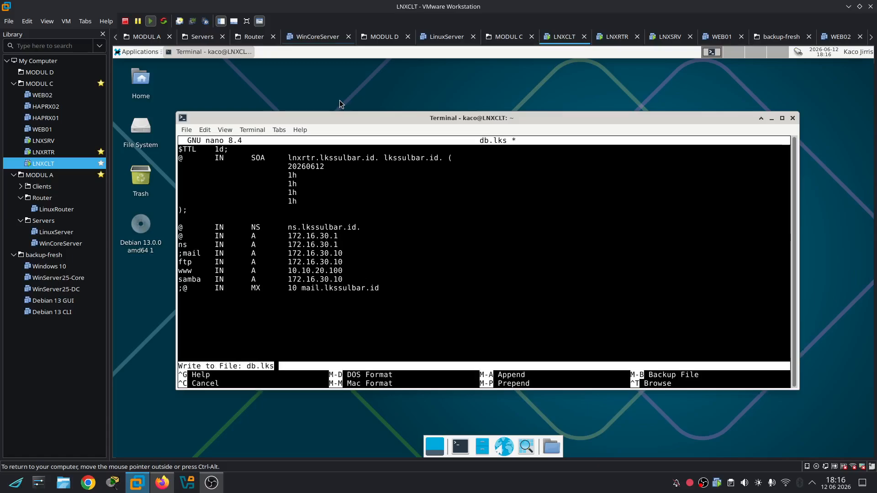
key(Return)
List the router's interfaces with ip a and rerun the ftp.lkssulbar.id zone check
text(ip a)
key(Return)
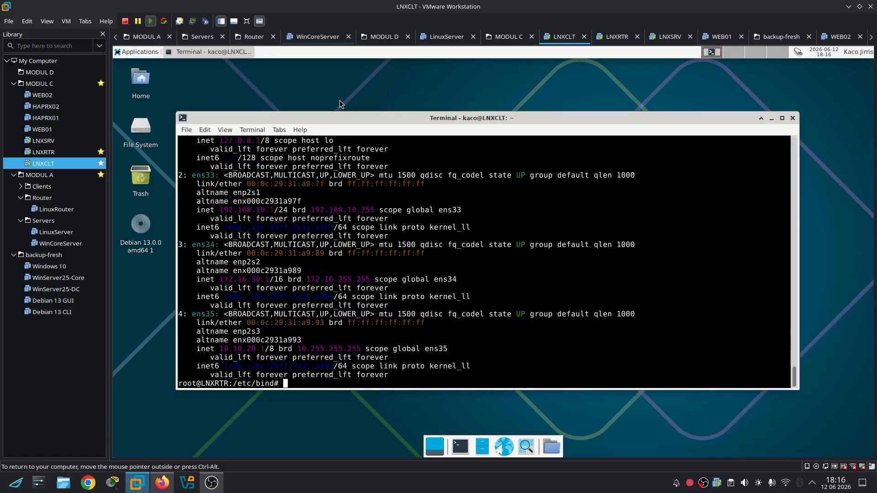
key(Up)
key(Up)
key(Up)
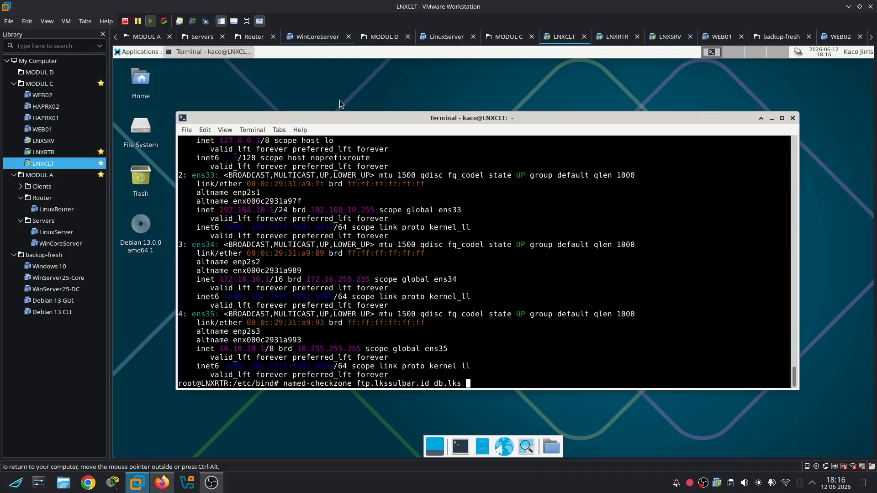
key(Down)
key(Up)
key(Return)
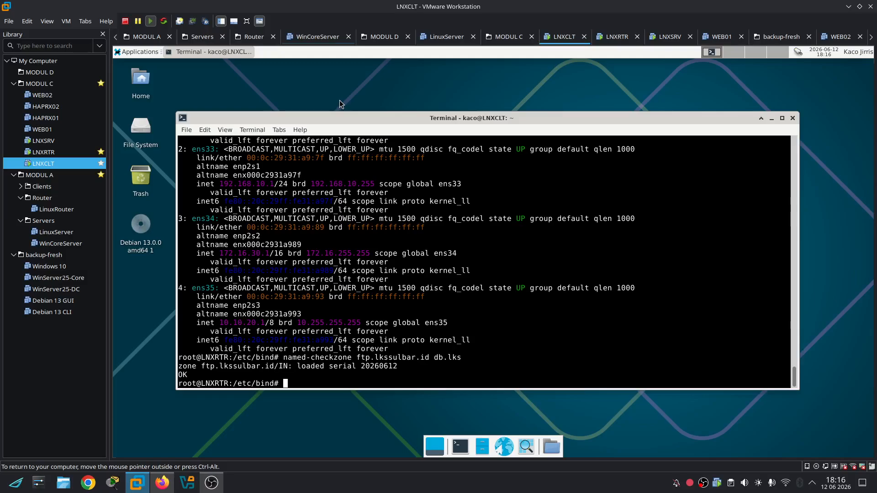
key(Up)
key(Up)
key(Down)
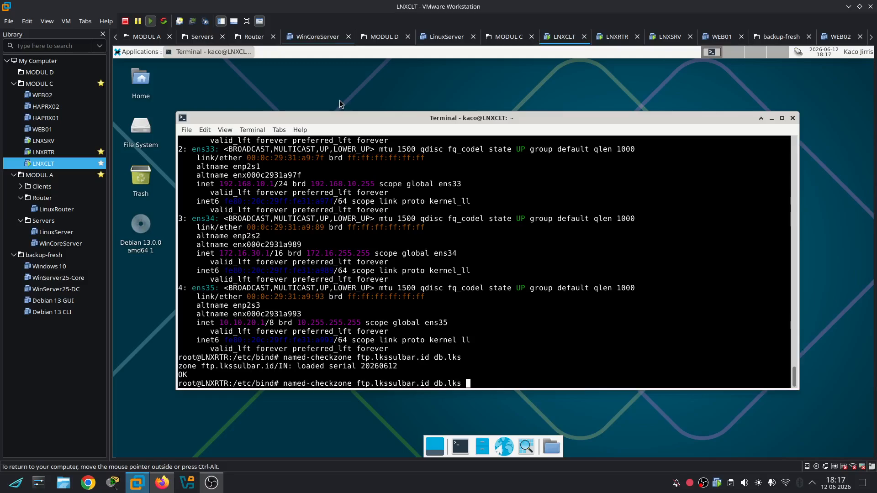
key(Return)
key(Up)
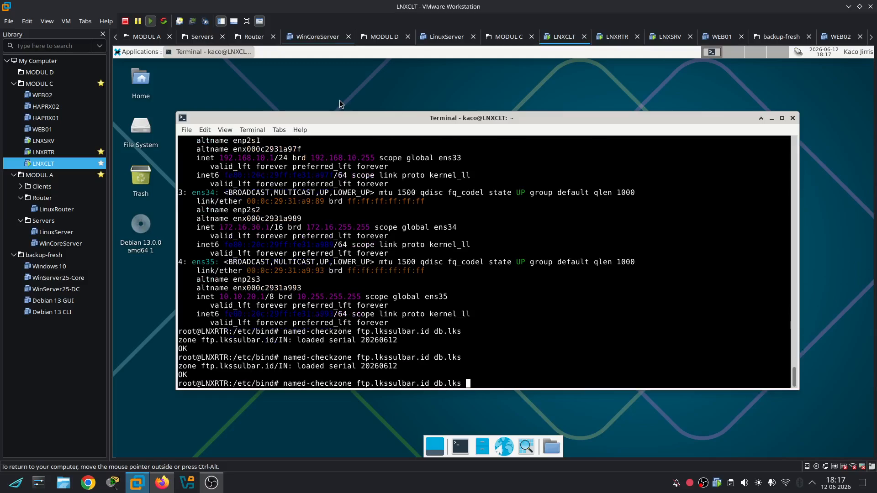
key(Left)
key(Left)
key(Left)
key(Left)
key(Left)
key(Left)
key(Left)
key(Left)
key(Left)
key(Left)
key(Left)
key(Left)
key(Left)
key(Left)
key(Left)
key(Left)
key(Left)
key(Left)
key(Left)
key(Left)
key(Left)
key(BackSpace)
key(BackSpace)
key(BackSpace)
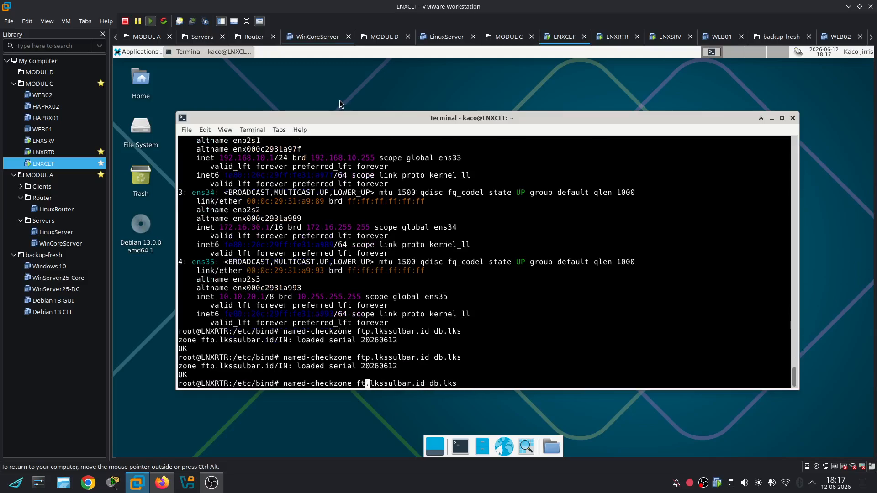
text(www)
key(Return)
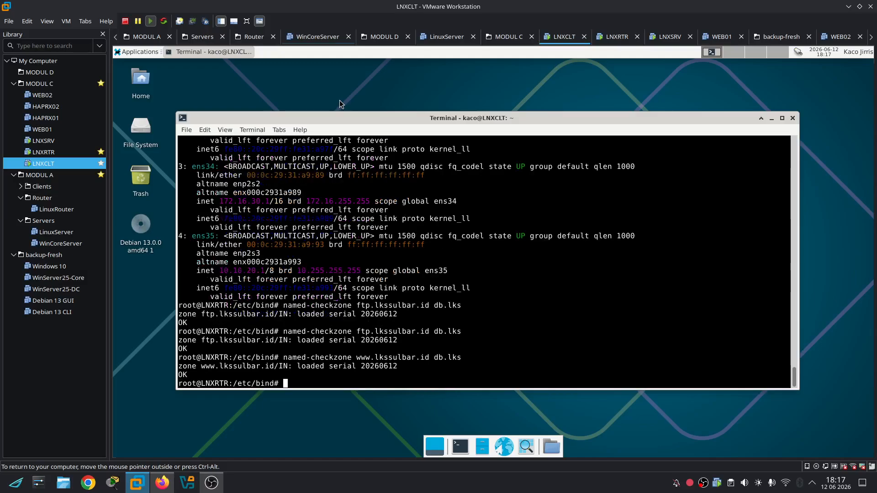
key(ctrl+l)
text(servi)
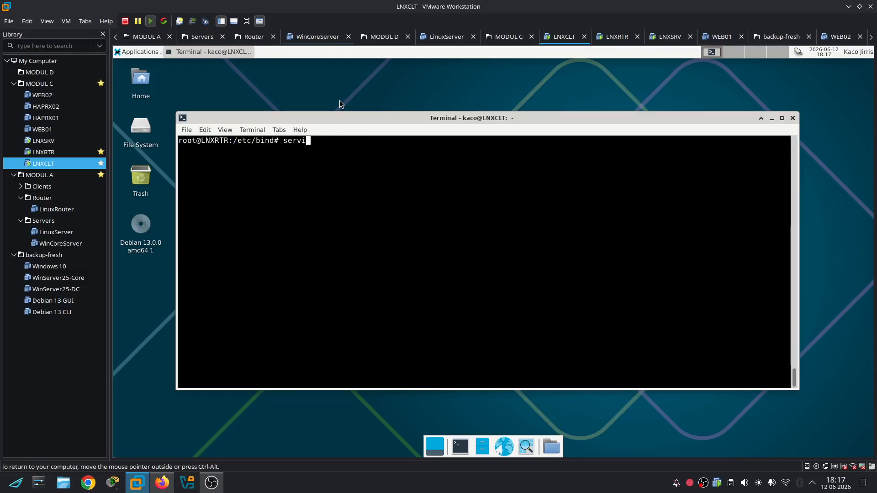
text(ce named )
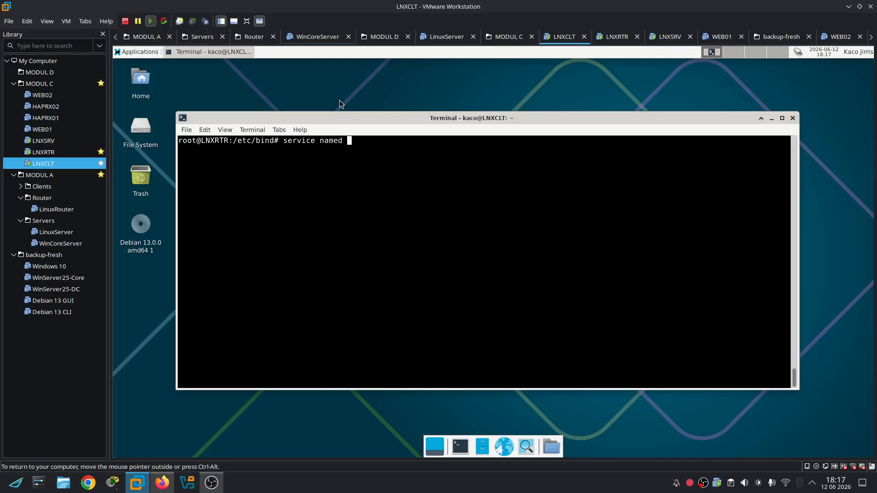
text(restart)
Restart named and confirm it is running with service named status
key(Return)
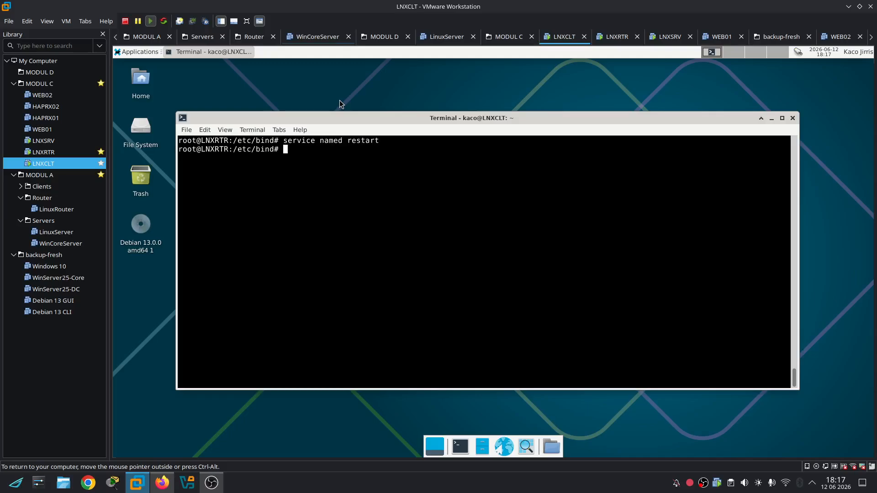
key(Up)
key(BackSpace)
key(BackSpace)
key(BackSpace)
key(BackSpace)
key(BackSpace)
key(BackSpace)
key(BackSpace)
text(status)
key(Return)
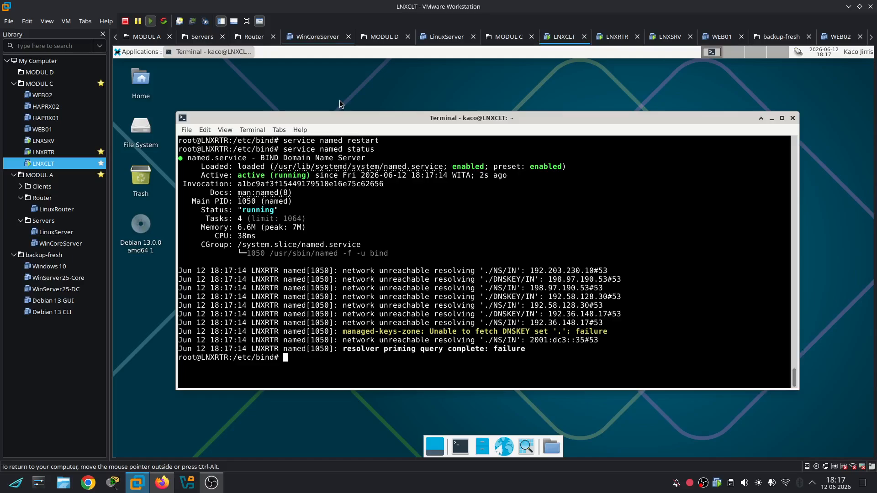
Clear the screen and display /etc/resolv.conf with nameserver 172.16.30.10
key(ctrl+l)
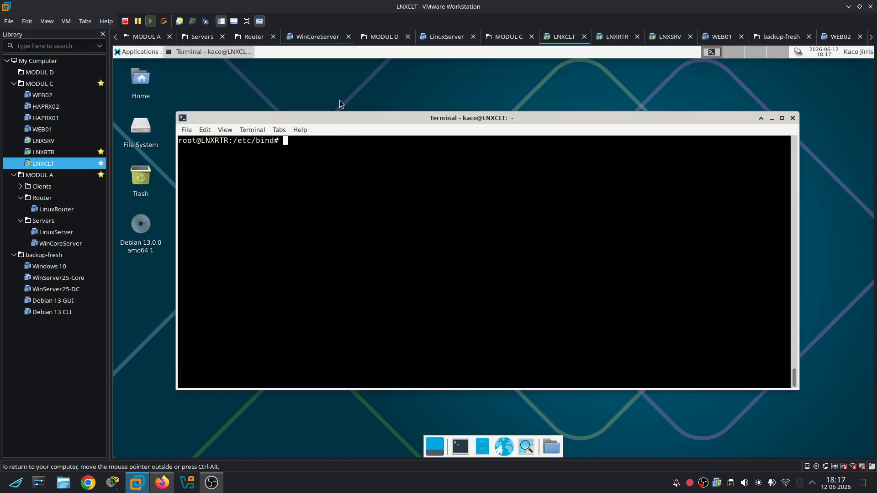
text(cat /etc/resolv.conf)
key(Return)
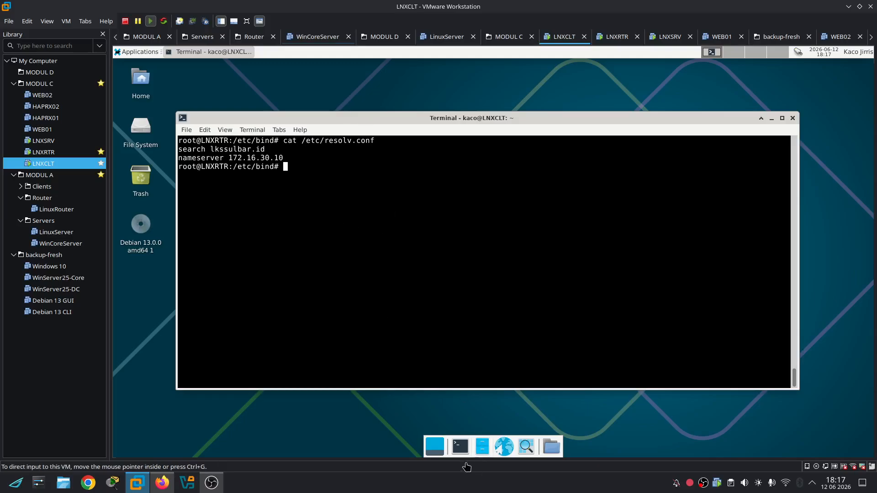
Open a second terminal on LNXCLT and become root
click(459, 449)
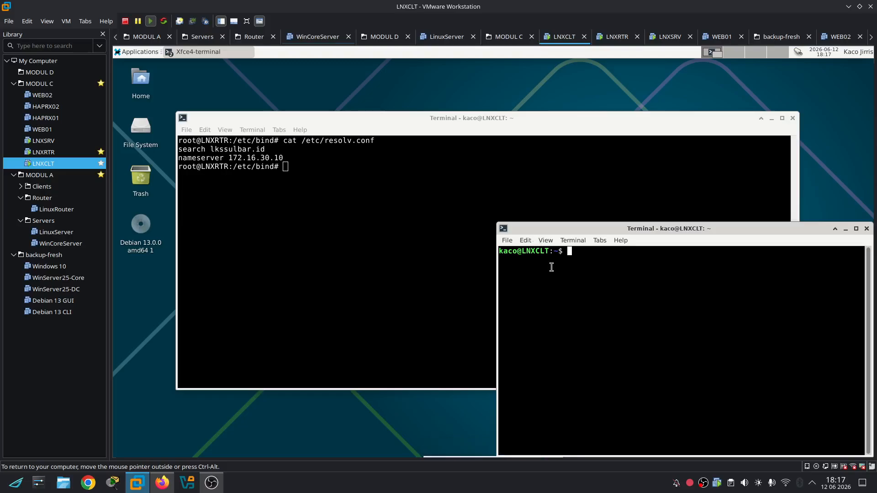
text(sudo su -)
key(Return)
key(Return)
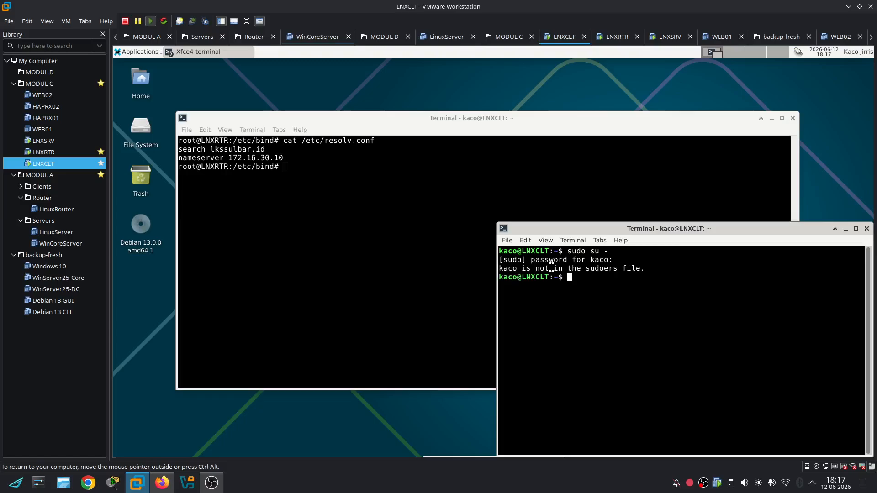
text(su root)
key(Return)
key(Return)
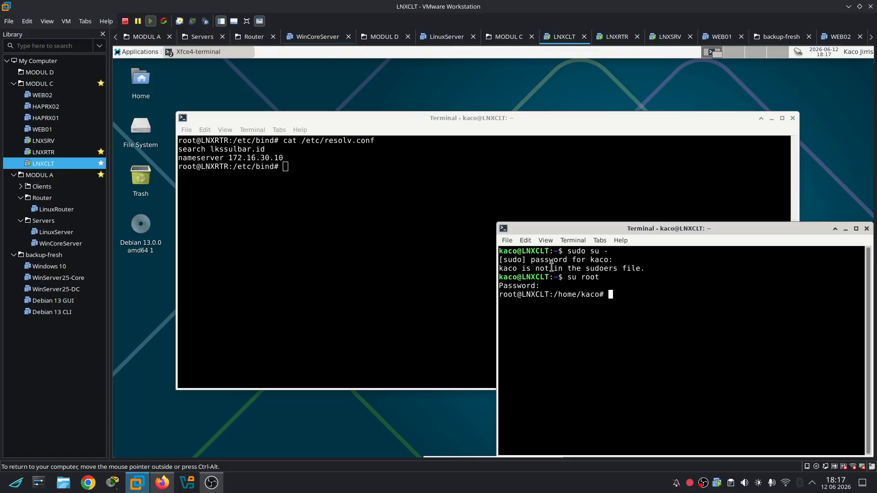
text(nano /etc/resolv.conf)
key(Return)
In resolv.conf, comment out the domain line and add nameserver 172.16.30.1, then save
key(Down)
key(Down)
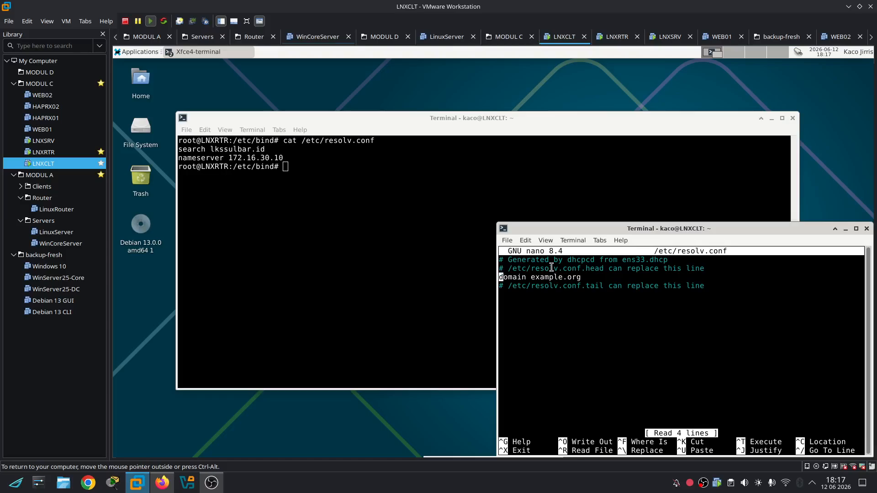
key(Right)
key(Left)
text(#)
key(Down)
key(Down)
text(nameserver 172.16.30.1)
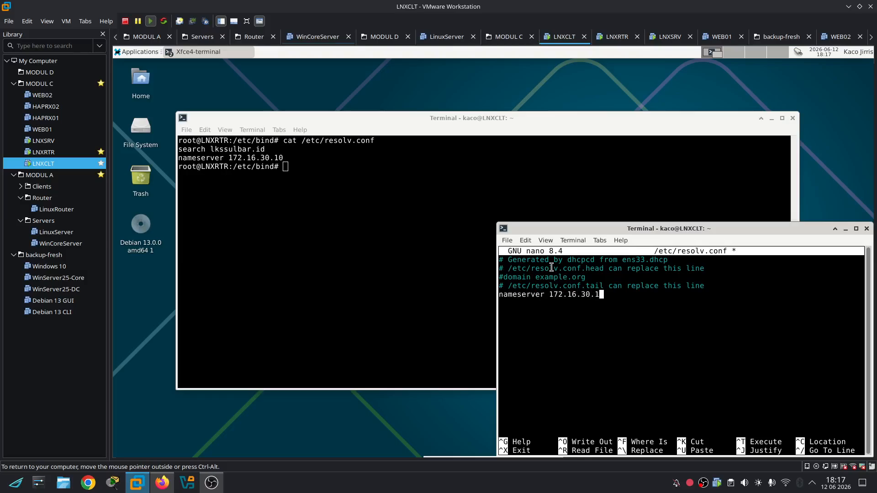
key(ctrl+x)
key(y)
key(Return)
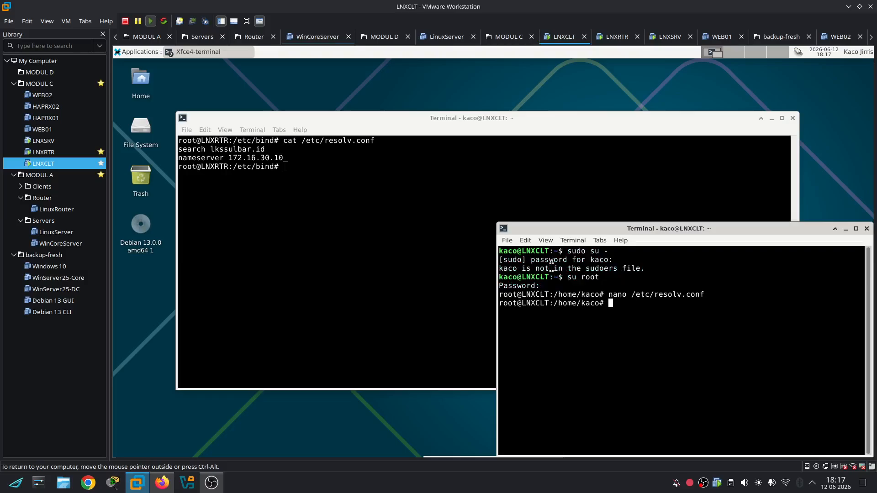
Ping lkssulbar.id and then ftp.lkssulbar.id by name
text(ping lkssulbar.id)
key(Return)
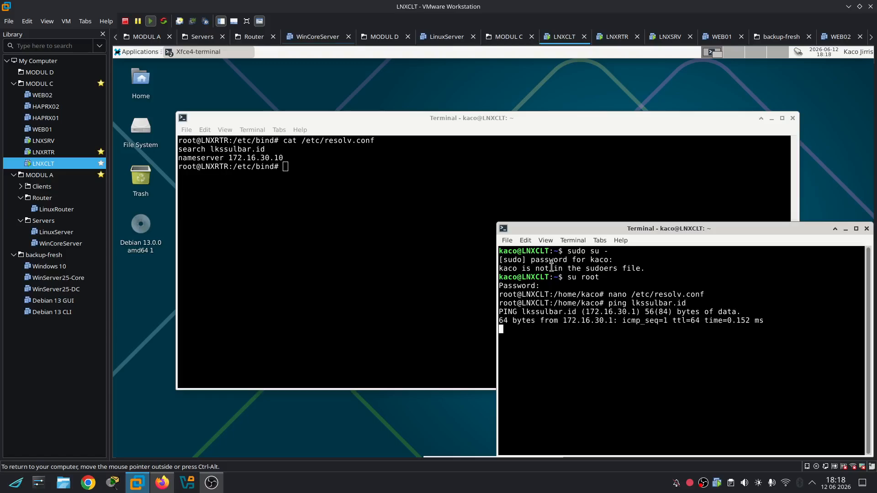
key(ctrl+c)
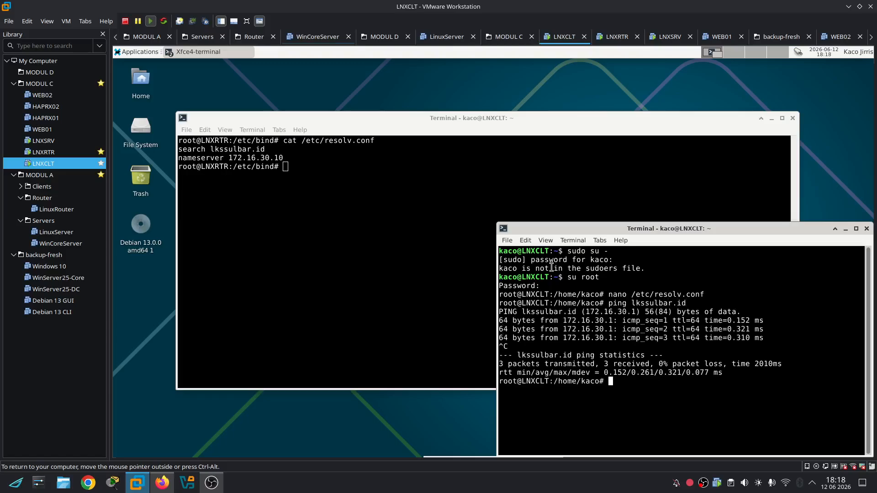
key(Up)
key(Left)
key(Left)
key(Left)
key(Left)
key(Left)
key(Left)
key(Left)
key(Left)
key(Left)
key(Left)
key(Left)
text(ftp.)
key(Return)
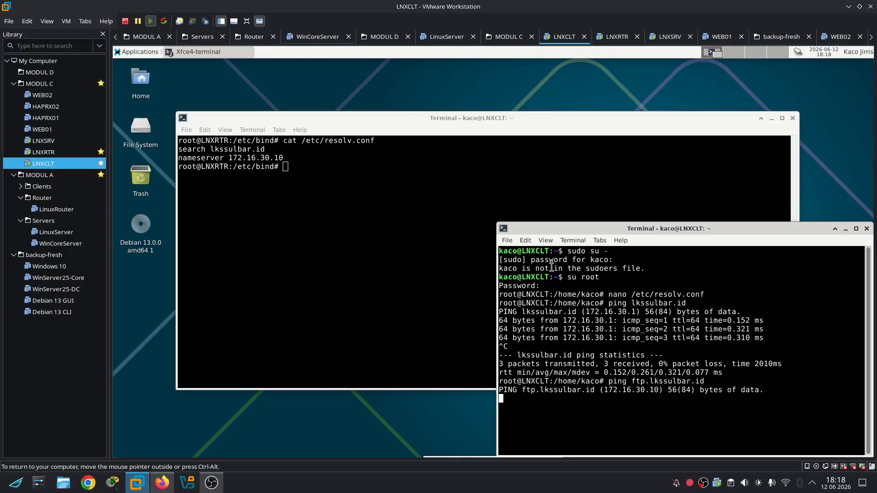
key(ctrl+c)
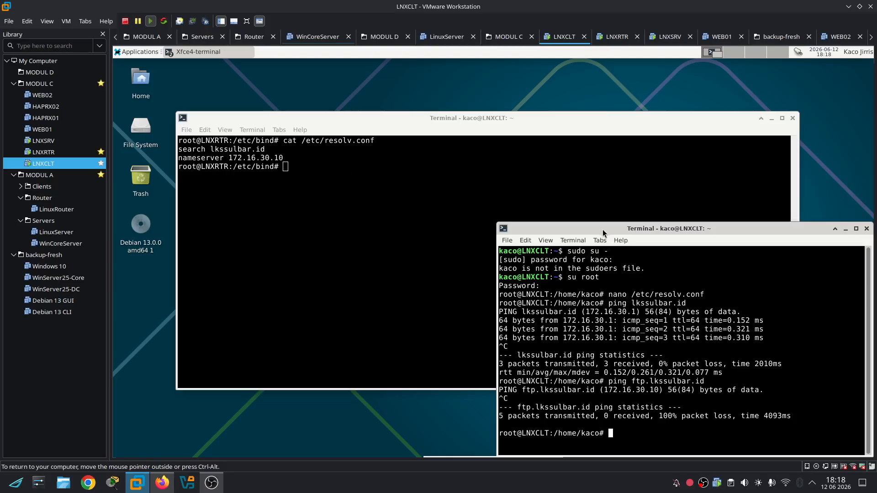
drag(605, 229, 528, 130)
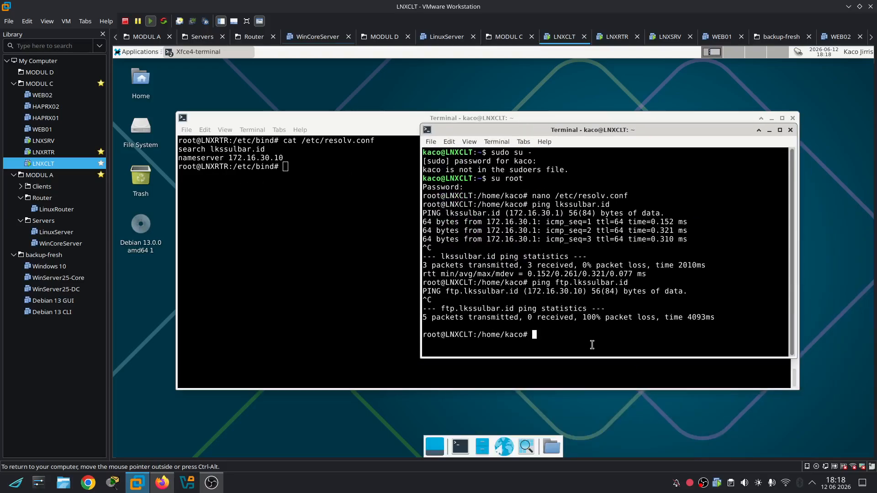
key(Up)
key(Left)
key(Left)
key(Left)
key(Left)
key(Left)
key(Left)
key(Left)
key(Left)
key(Left)
key(Left)
key(Left)
key(Left)
key(Left)
key(BackSpace)
key(BackSpace)
key(BackSpace)
text(www)
key(Return)
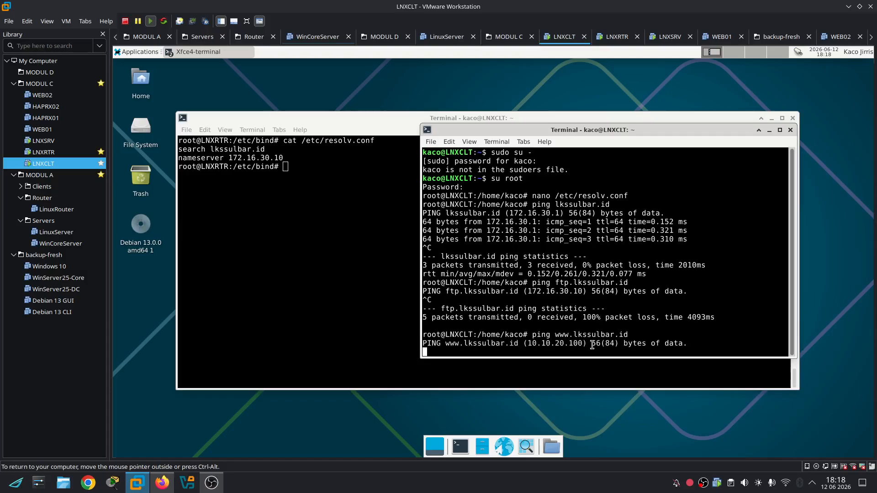
drag(587, 343, 528, 343)
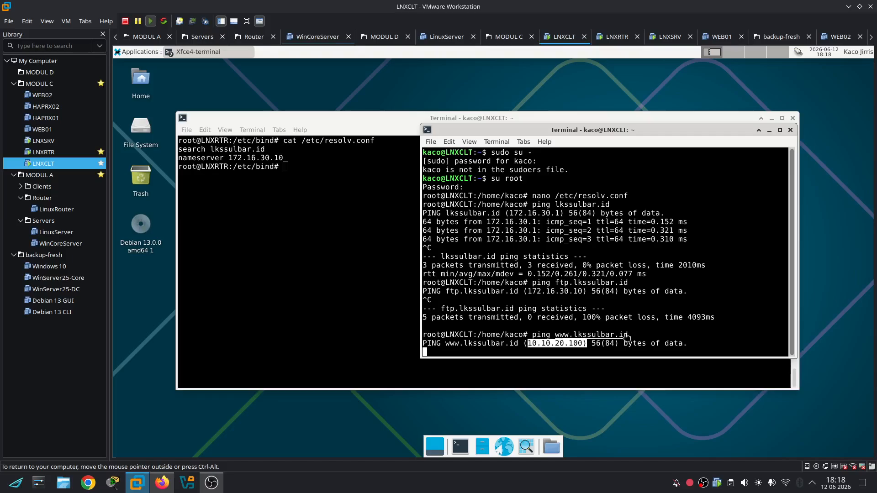
click(627, 337)
key(ctrl+c)
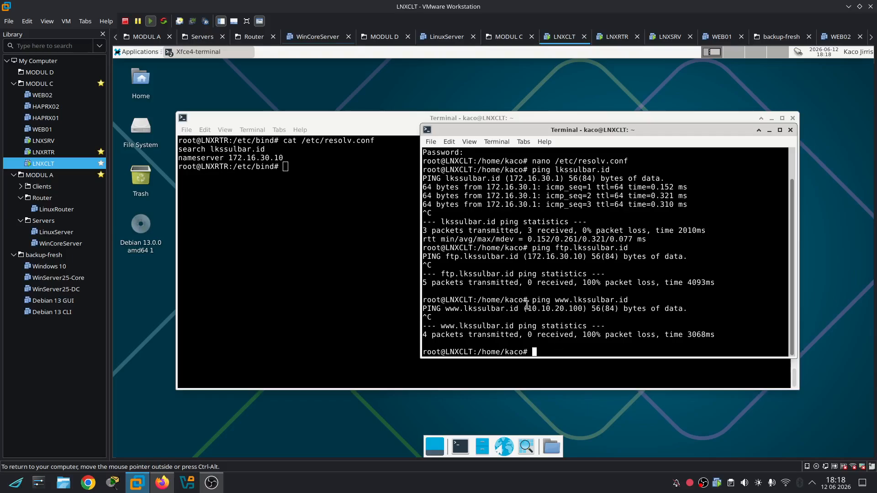
key(Return)
key(Return)
key(Return)
key(Return)
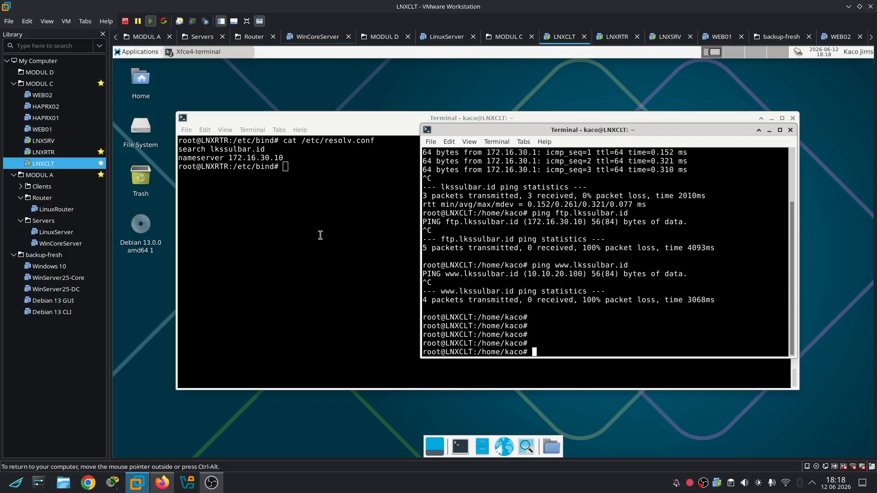
Log in to LNXRTR as root and view ip route and /etc/sysctl.conf
click(43, 152)
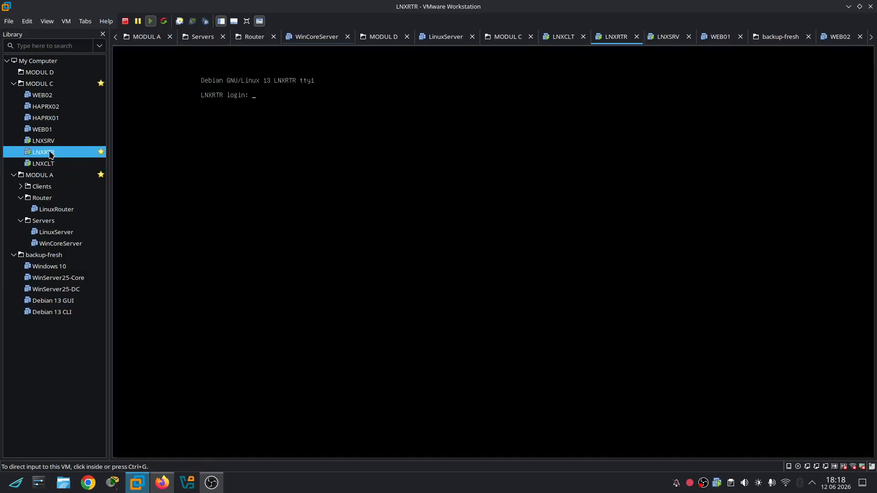
text(root)
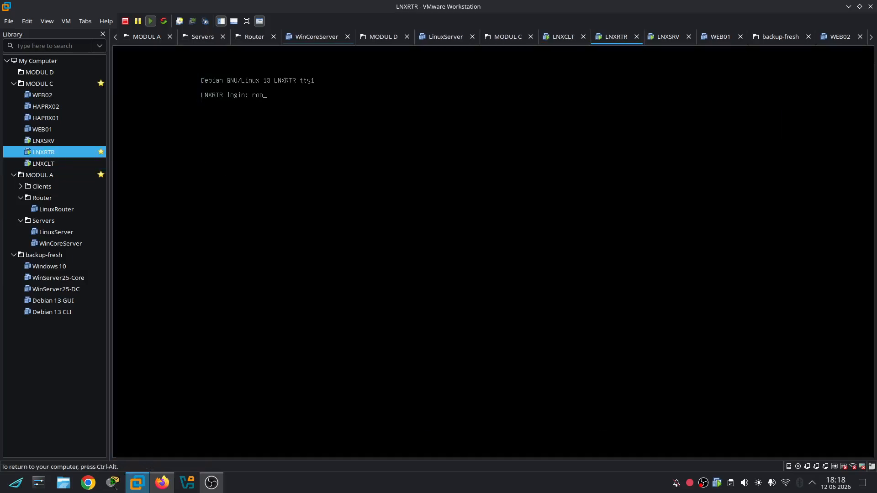
key(Return)
key(Return)
text(ip route)
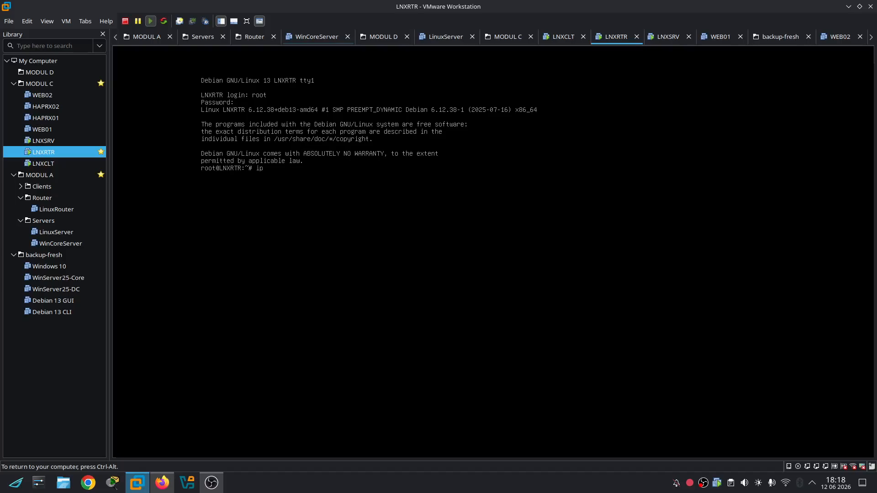
key(Return)
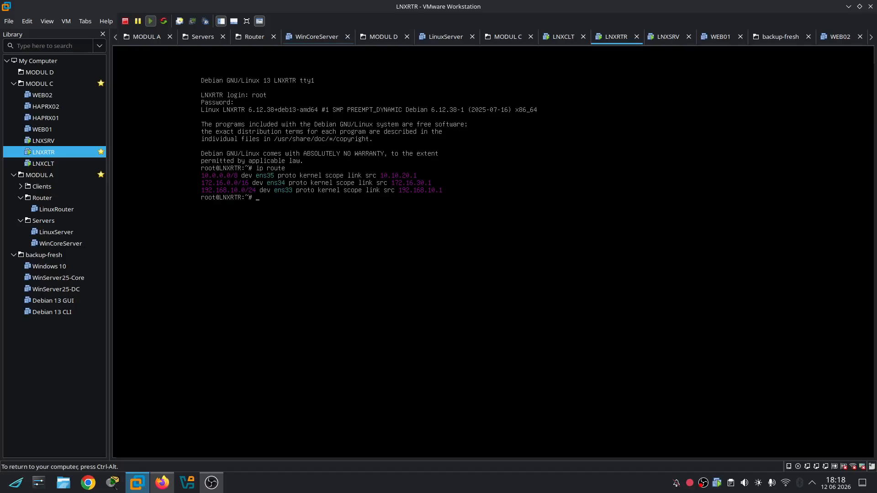
text(cat /etc/sysctl.conf)
key(Return)
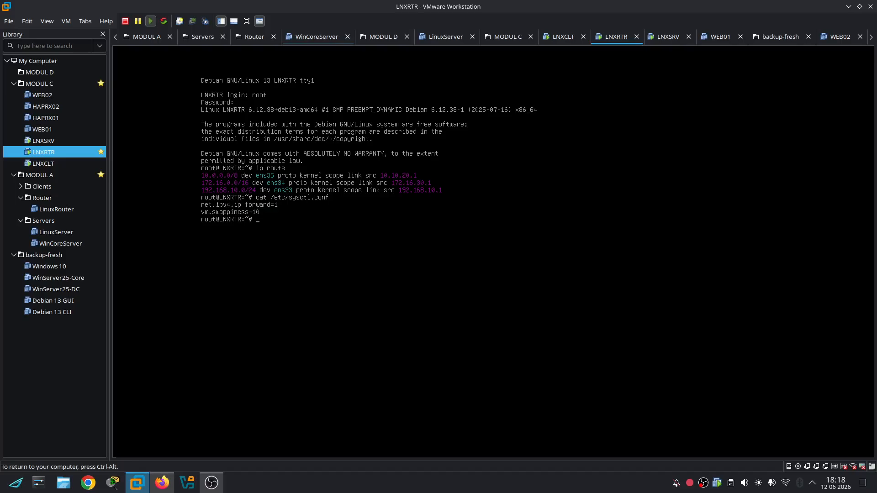
Show the current /proc/sys/net/ipv4/ip_forward value, which is 0
text(cat /proc/)
key(Tab)
key(Tab)
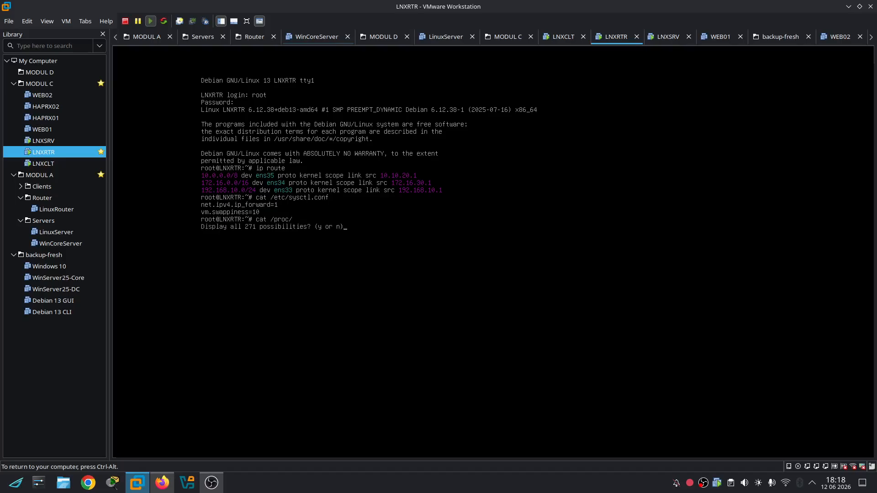
text(nsys)
key(Tab)
key(Tab)
text(/ne)
key(Tab)
key(Tab)
key(Tab)
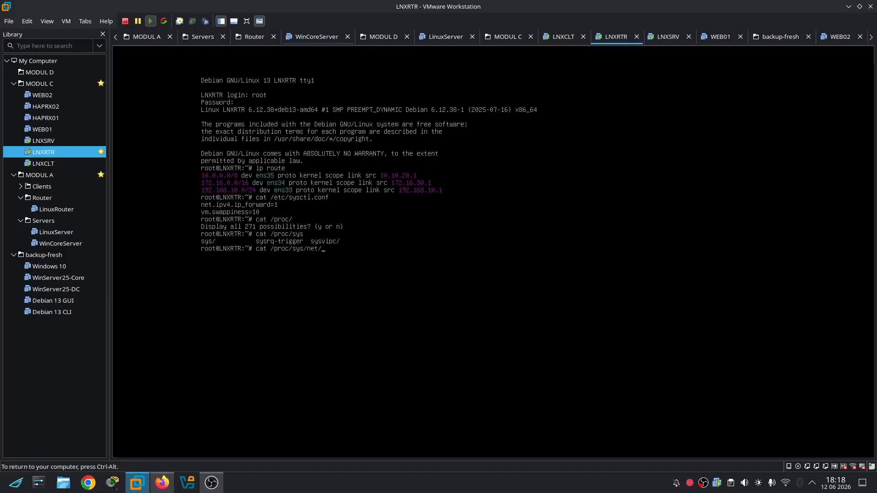
text(ipv)
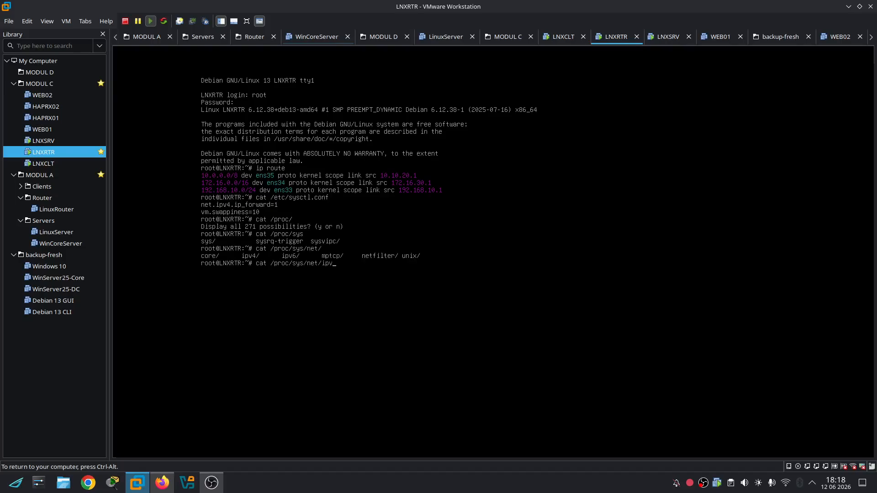
text(4/ip_f)
key(Tab)
key(Return)
Enable IP forwarding by writing 1 to /proc/sys/net/ipv4/ip_forward
key(Up)
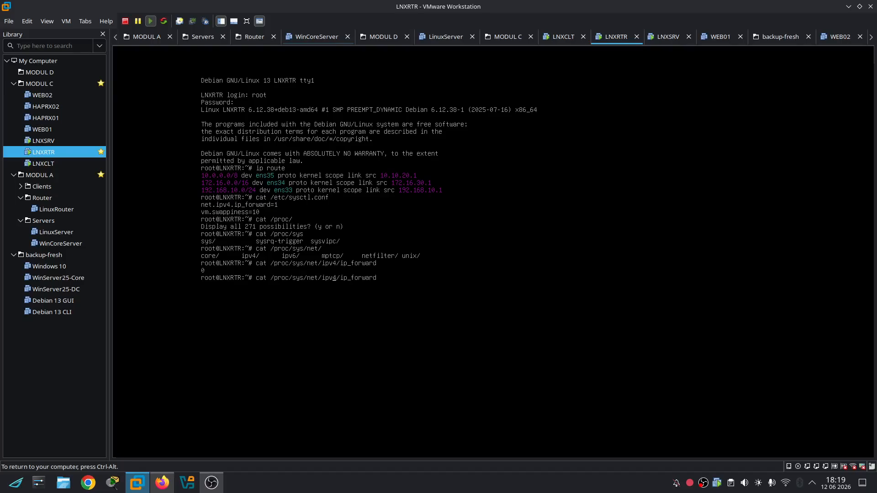
key(Home)
key(Delete)
key(Delete)
key(Delete)
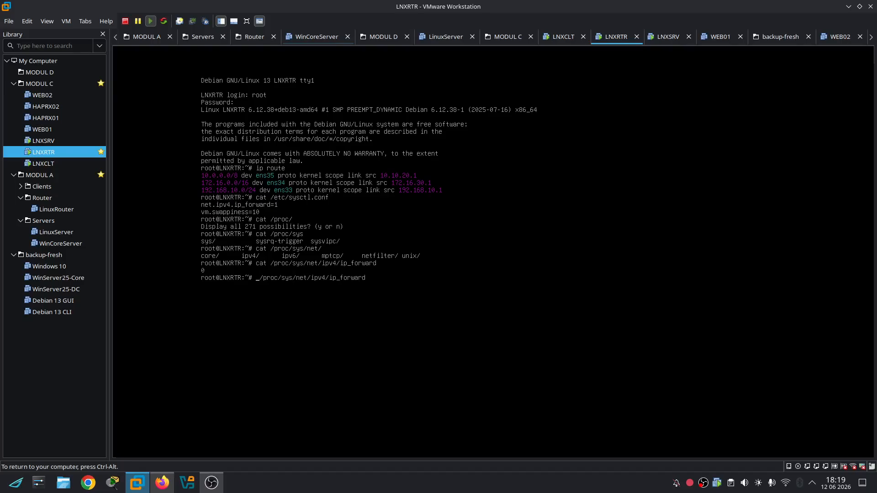
text(echo 1 >)
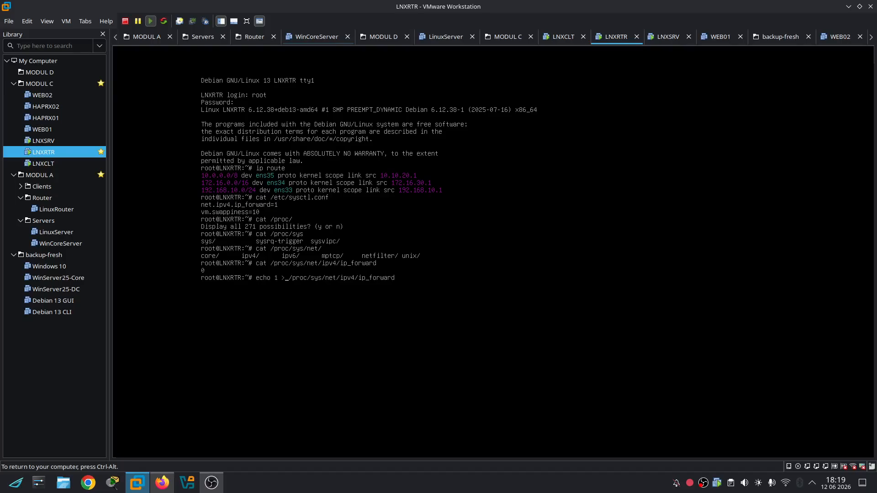
key(Return)
key(ctrl+alt)
double_click(44, 163)
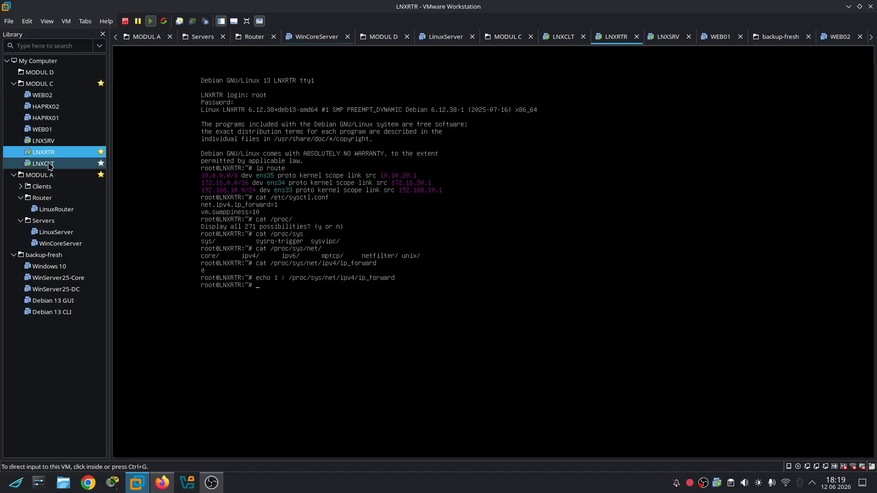
Move the router terminal aside and bring the LNXCLT ping terminal to the front
click(350, 248)
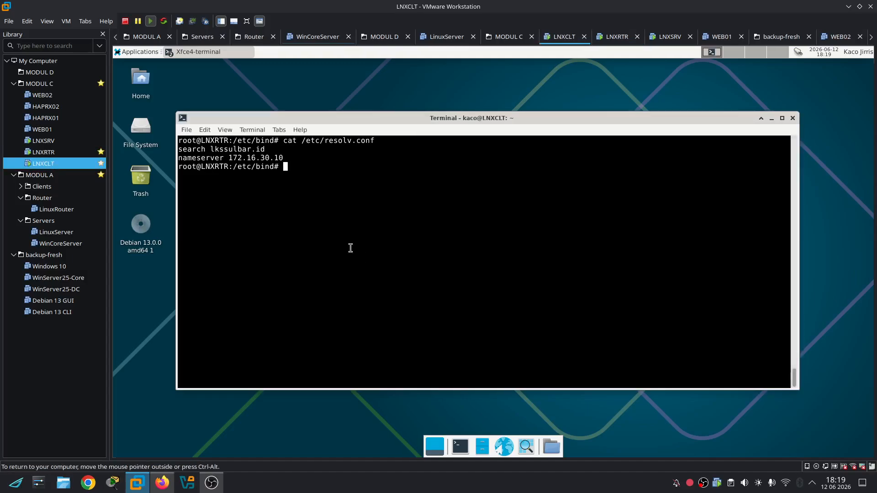
key(Up)
key(Up)
key(Down)
key(Down)
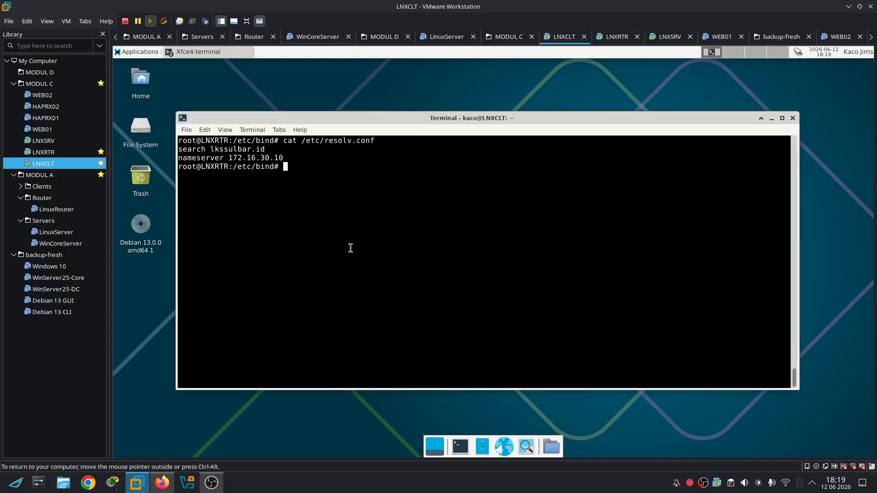
double_click(72, 155)
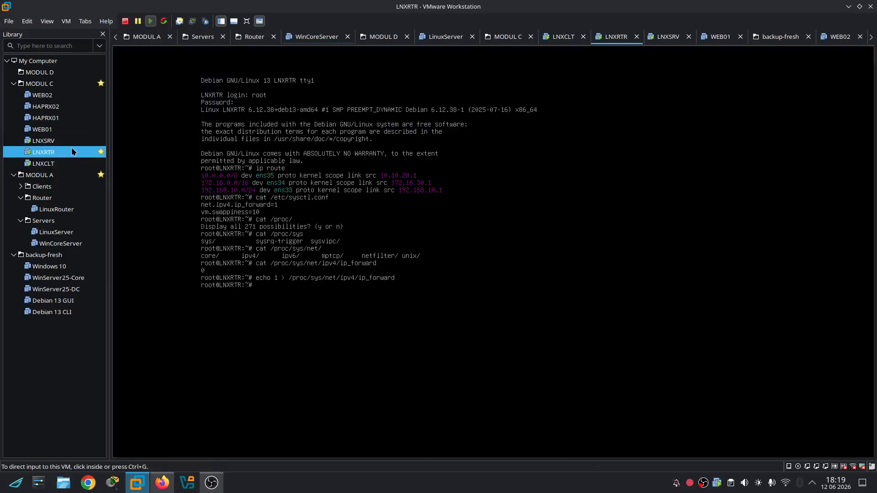
double_click(69, 163)
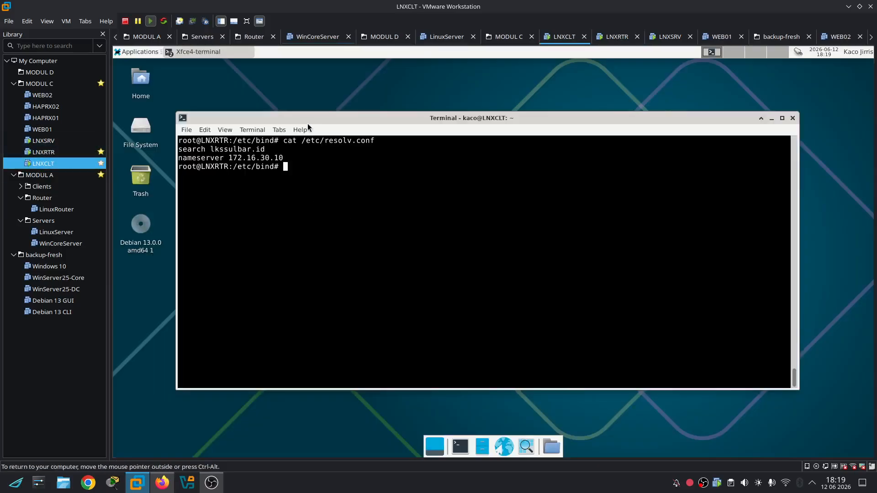
drag(300, 118, 365, 327)
click(502, 263)
key(Up)
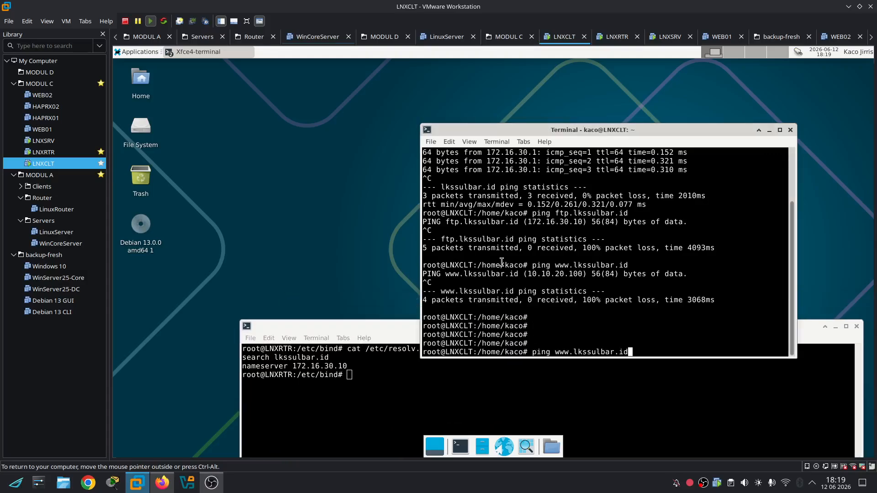
key(Return)
key(ctrl+c)
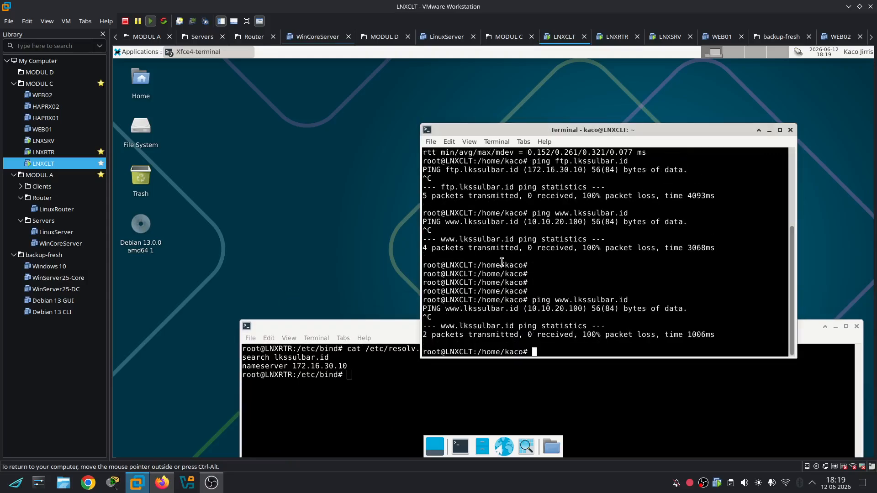
key(Up)
key(Up)
key(Return)
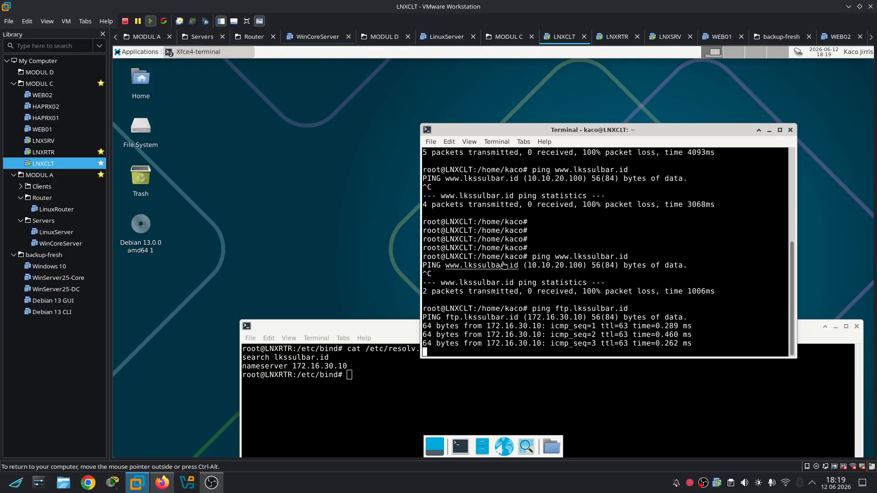
key(ctrl+c)
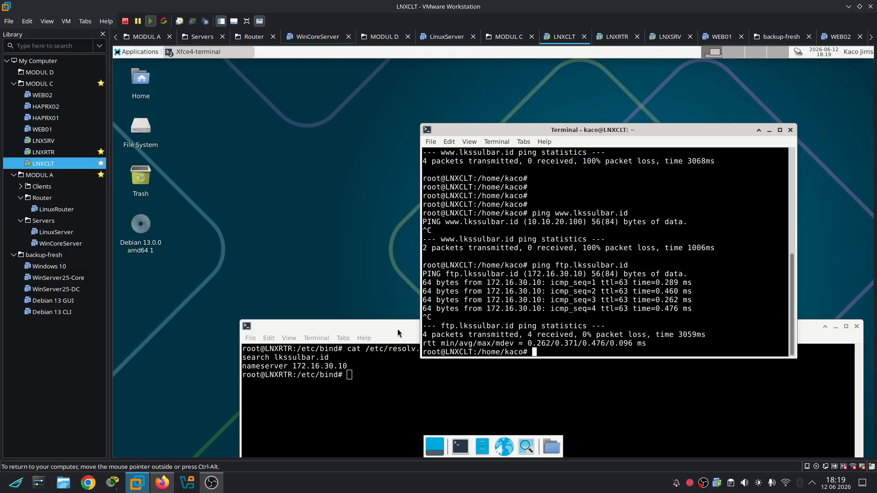
drag(384, 326, 328, 181)
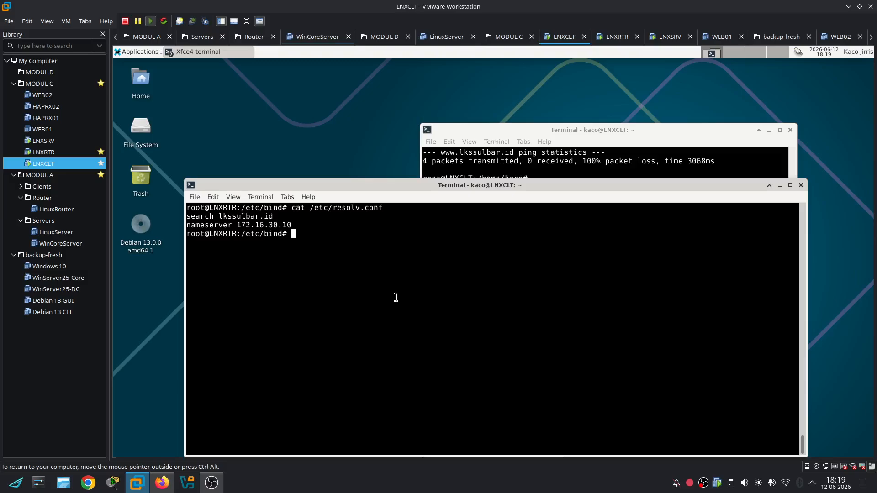
In /etc/sysctl.conf, put spaces around '=' in vm.swappiness and save
text(cd ..)
key(Return)
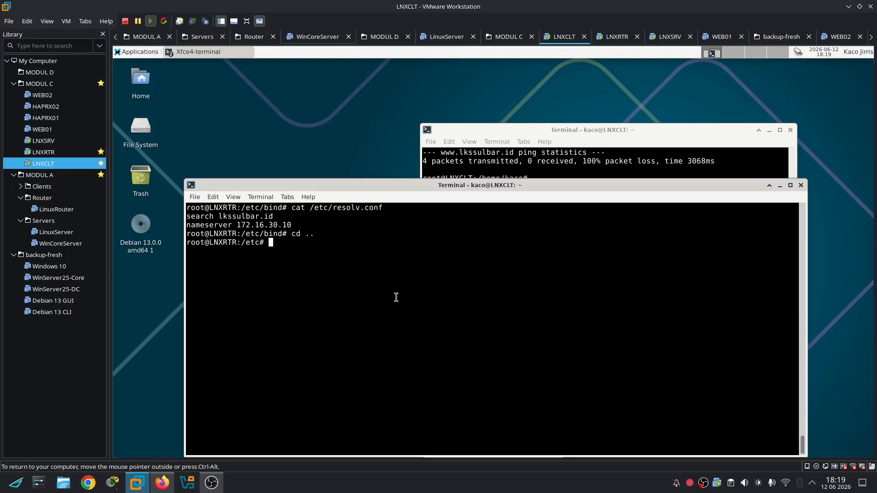
text(nano sysctl.conf)
key(Return)
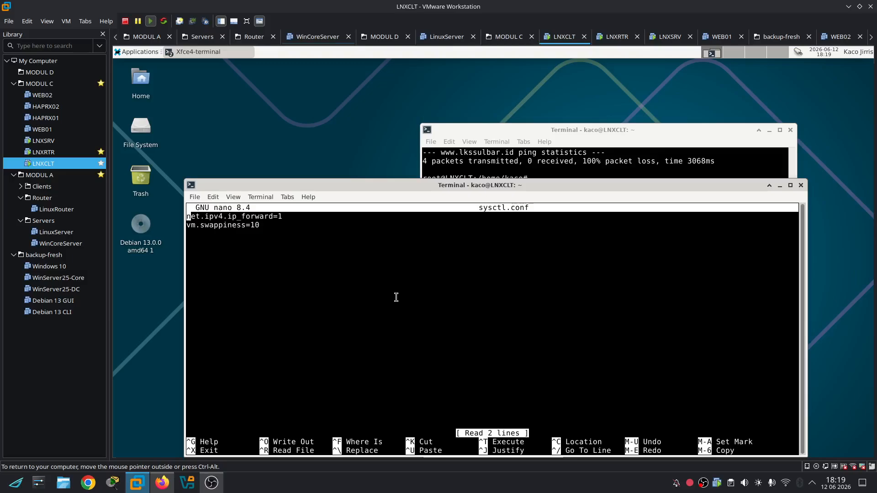
key(Right)
key(Right)
key(Right)
key(Right)
key(Right)
key(Right)
key(Right)
key(Right)
key(Right)
key(Right)
key(Right)
key(Right)
key(Right)
key(Right)
key(Right)
key(Right)
key(Right)
key(Right)
key(Right)
key(Right)
key(Down)
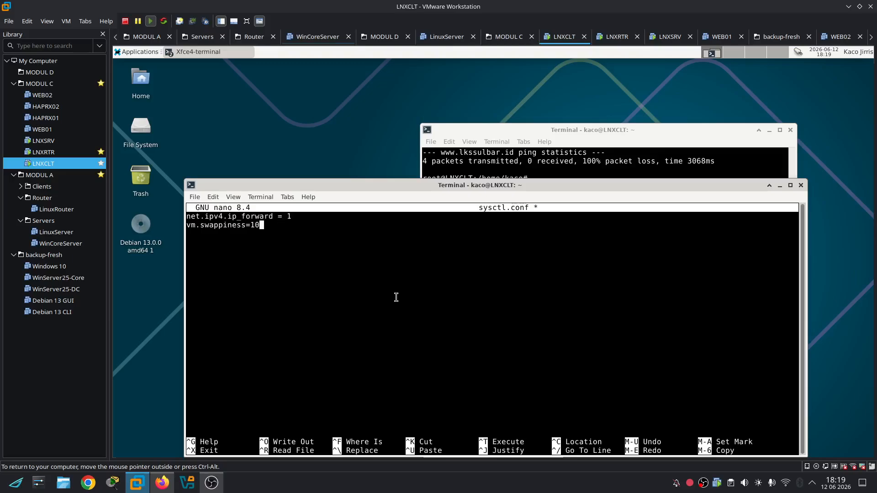
key(Left)
key(Left)
key(Left)
key(Right)
key(ctrl+x)
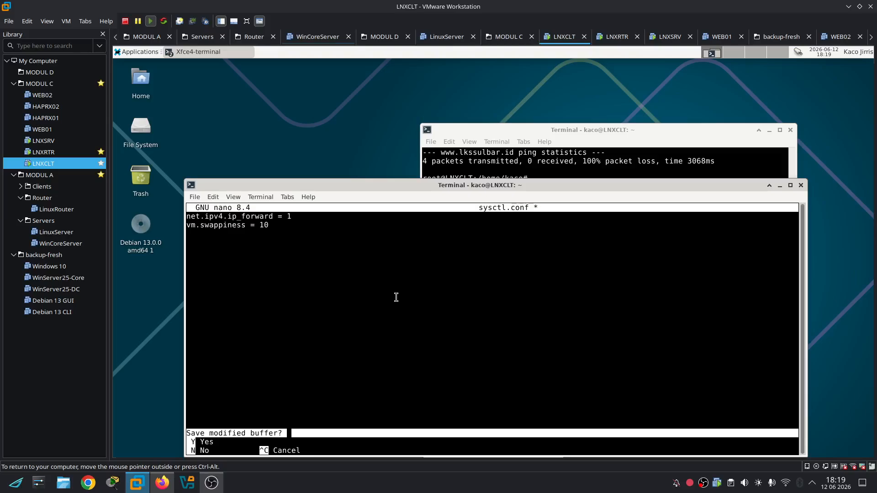
key(y)
key(Return)
Apply the settings with sysctl --system and clear the terminal
text(sys)
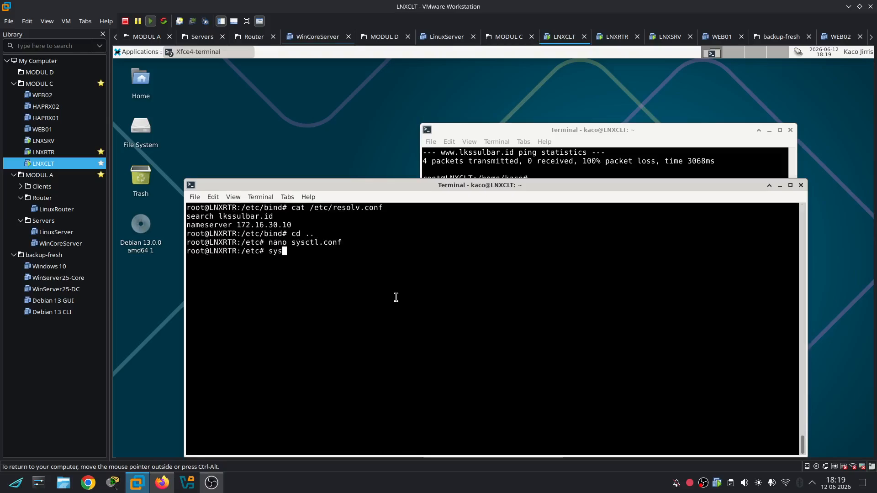
text(ctl --system)
key(Return)
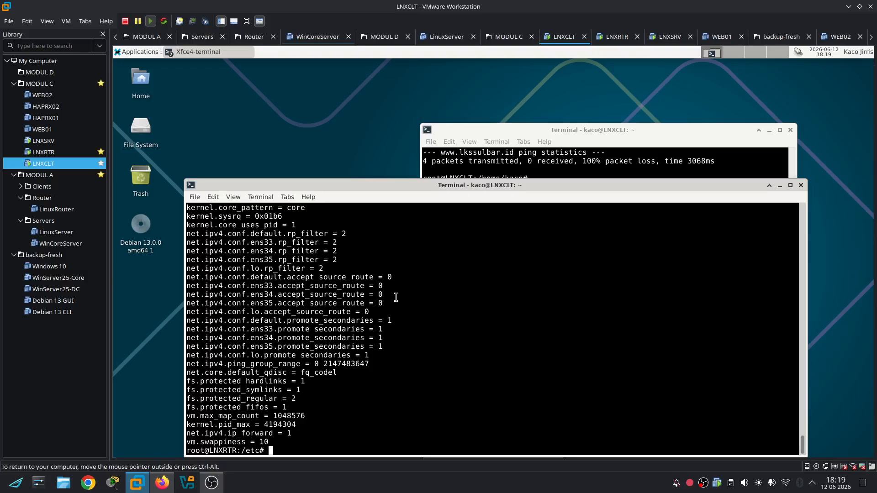
key(ctrl+l)
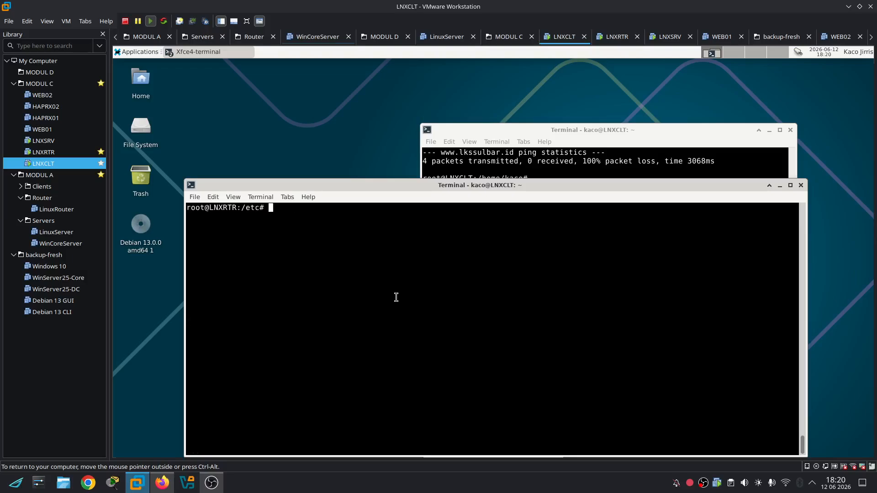
Go into /etc/sysctl.d and list its files
text(cd sysctl.d/)
key(Return)
text(ls)
key(Return)
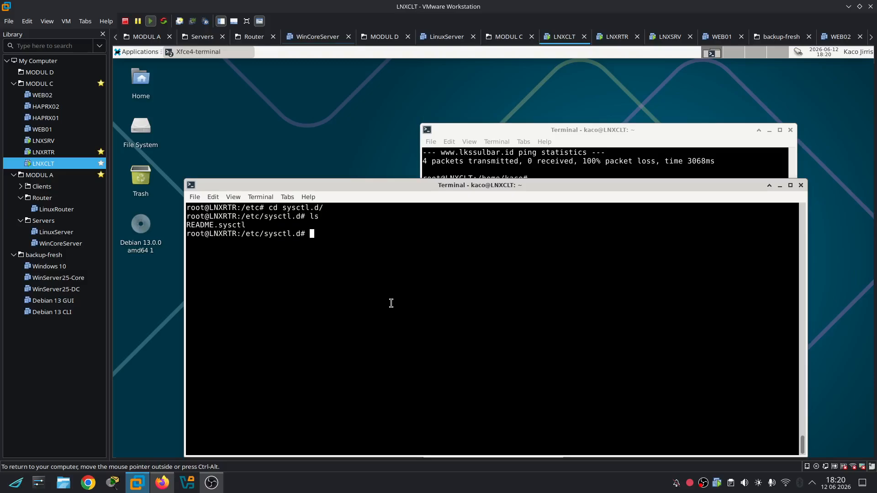
text(nano router.conf)
key(Return)
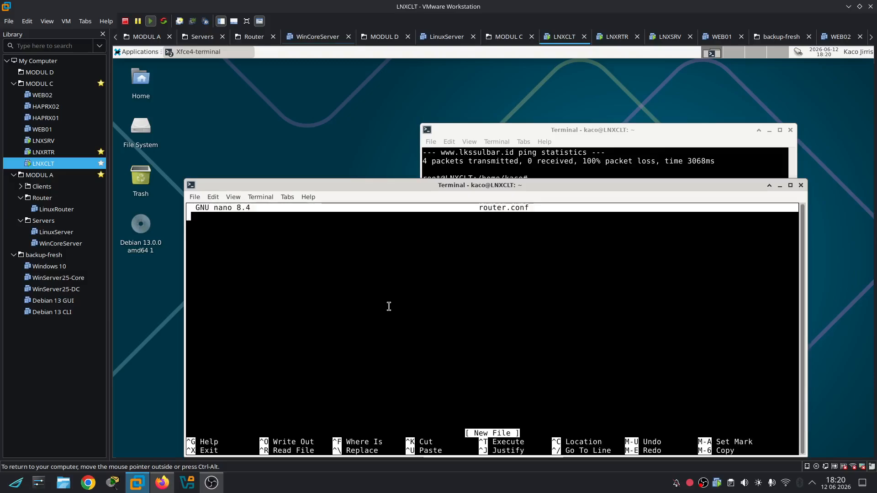
Create router.conf with net.ipv4.ip_forward = 1 and vm.swappiness = 10 and save
text(net.ipv4.)
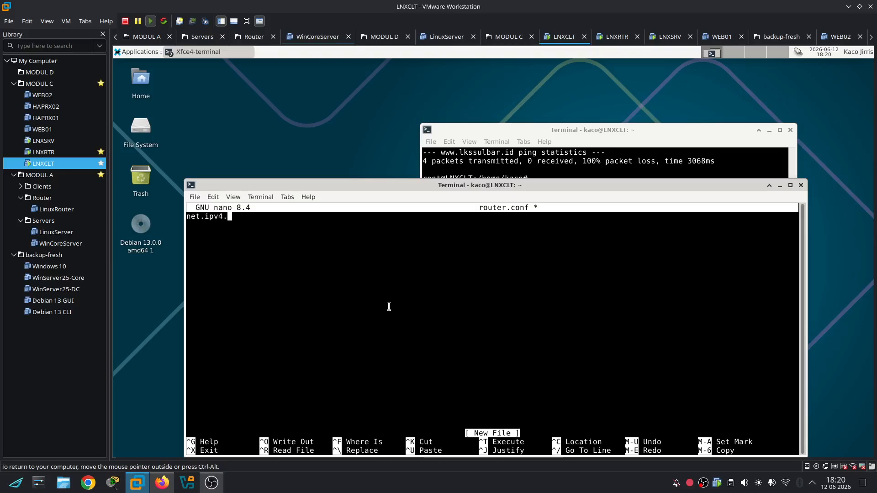
text(ip)
text(_form)
text(ard = 1)
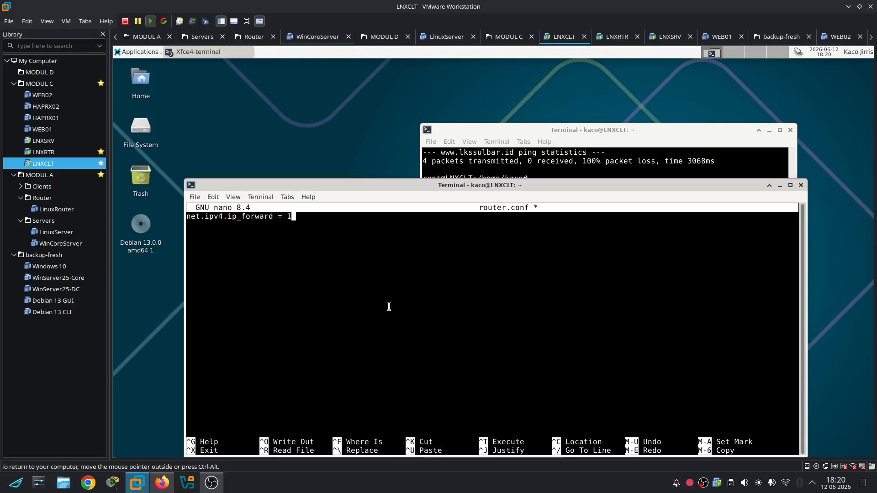
key(Return)
text(vm.swappiness = 10)
key(ctrl+x)
key(y)
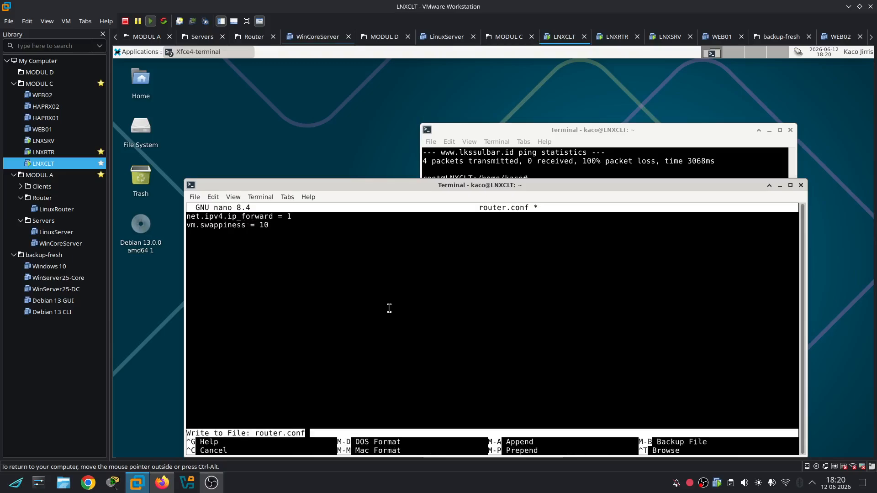
key(Return)
Reload all kernel settings with sysctl --system
text(sysctl --ay)
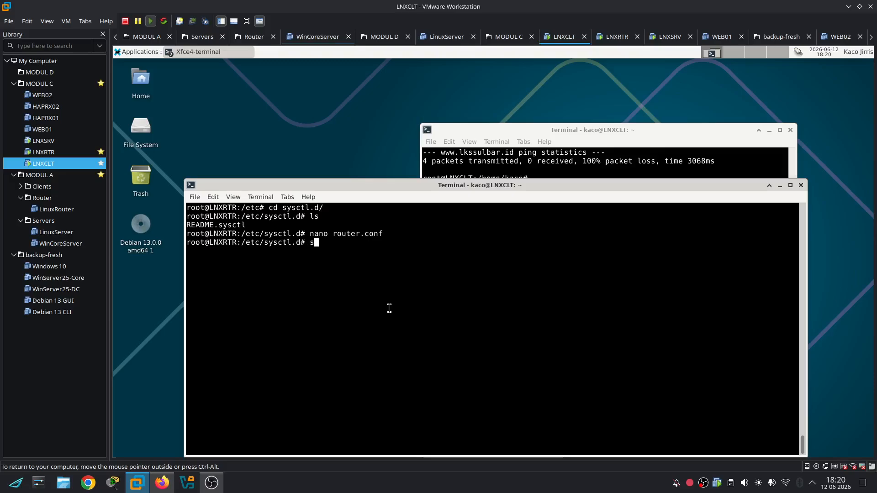
key(BackSpace)
key(BackSpace)
text(system)
key(Return)
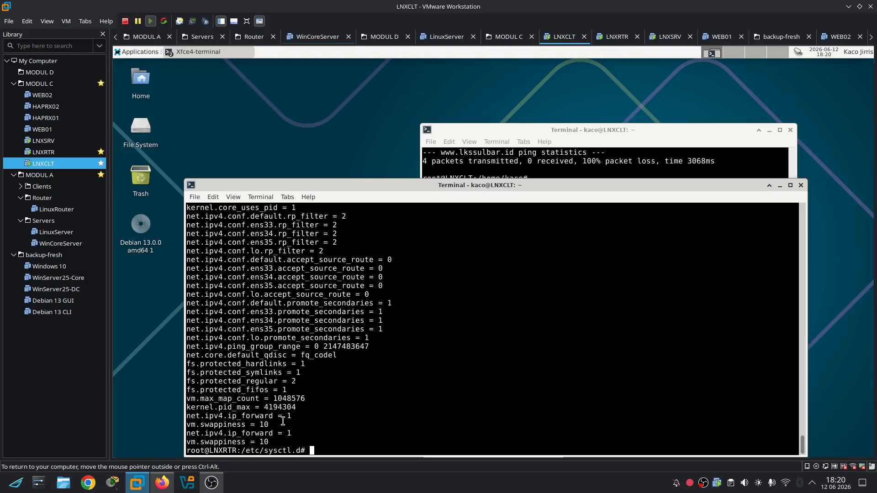
Return to /etc on LNXRTR and confirm the live ip_forward value reads 1
drag(283, 421, 185, 414)
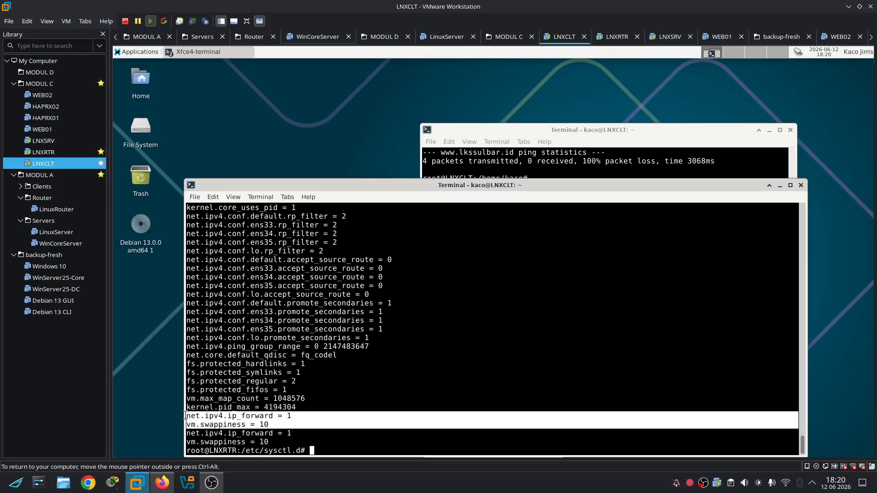
click(403, 359)
text(cd ..)
key(Return)
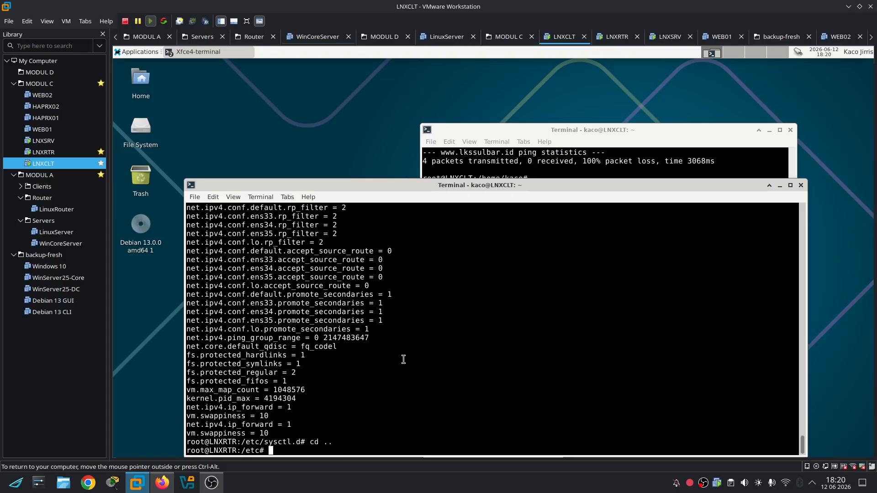
text(cat /proc/sys/net/ipv)
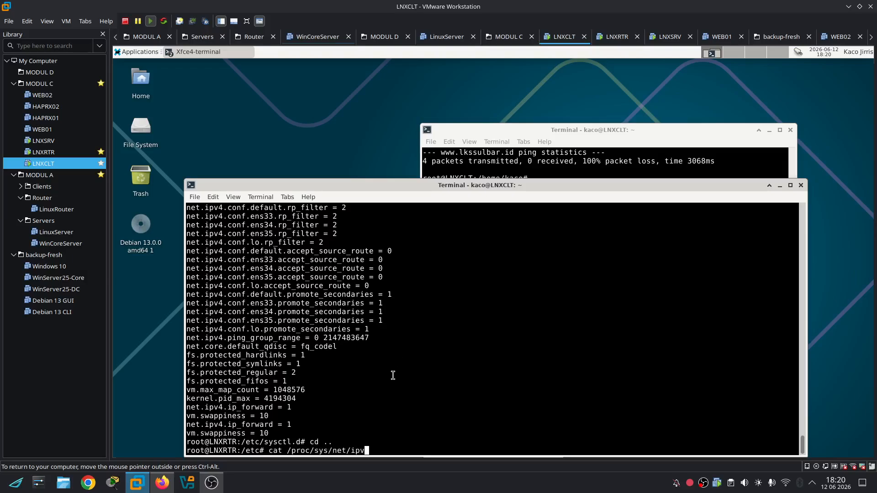
text(4/ip_forward)
key(Return)
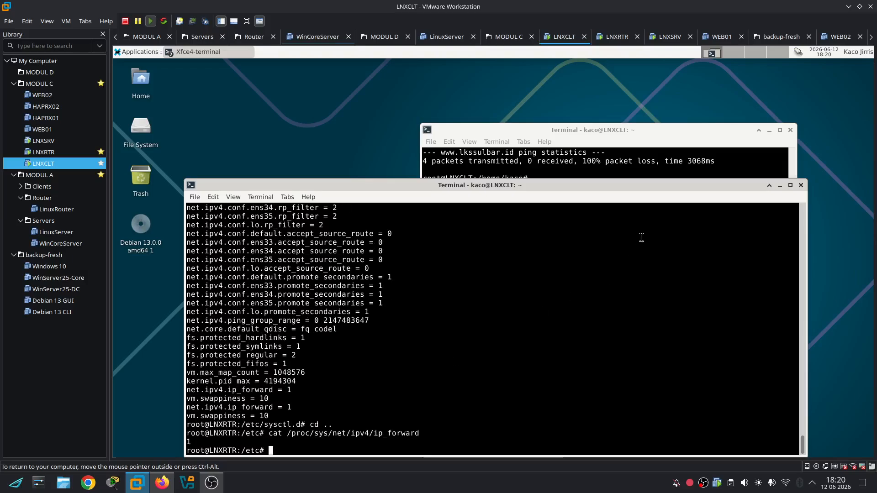
Glance at the LNXCLT terminal, then bring LNXRTR back in front and clear its screen
click(579, 153)
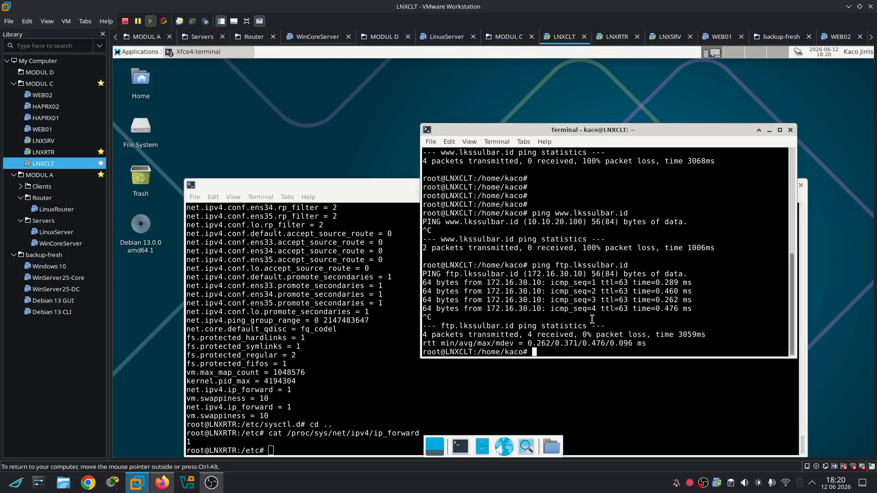
click(332, 383)
key(ctrl+l)
Enter the bind directory on LNXRTR and open the db.lks zone file in nano
text(cd bin)
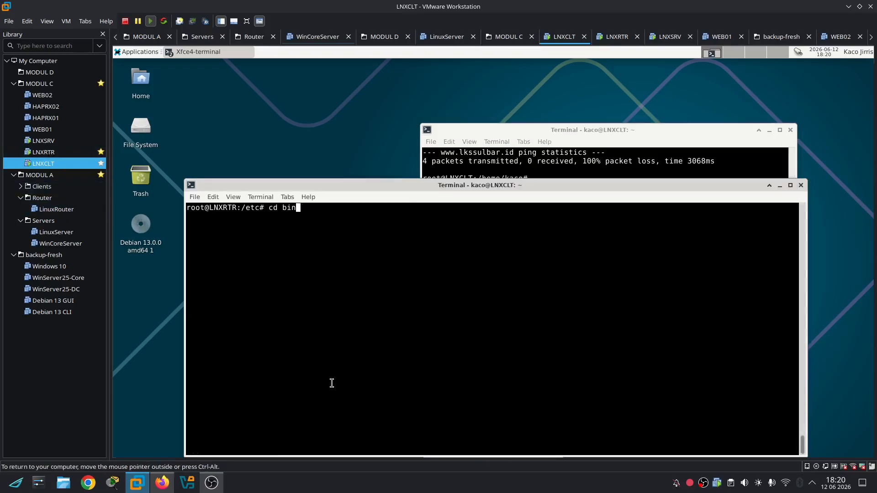
key(Return)
key(Up)
text(d)
key(Tab)
key(Return)
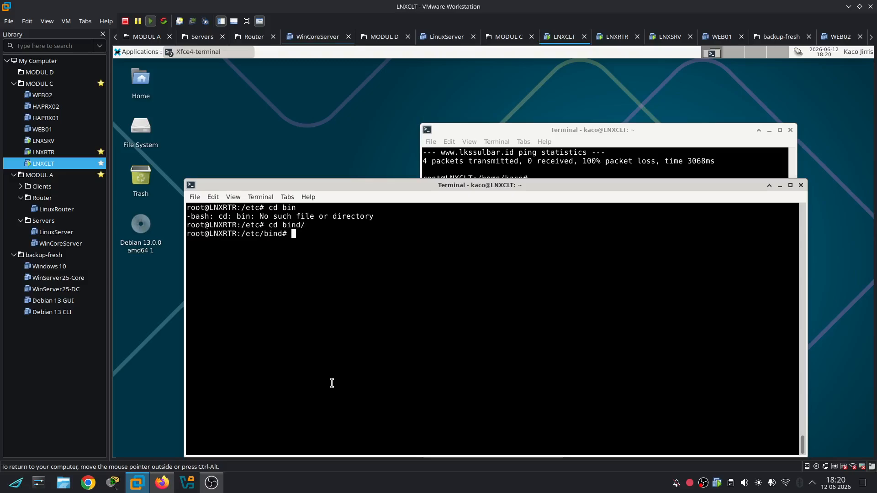
text(nano d)
key(Tab)
Uncomment the mail A record (172.16.30.10), save db.lks, and restart the named service
key(Down)
key(Down)
key(Down)
key(Down)
key(Down)
key(Down)
key(Down)
key(Down)
key(Down)
key(Down)
key(Down)
key(Down)
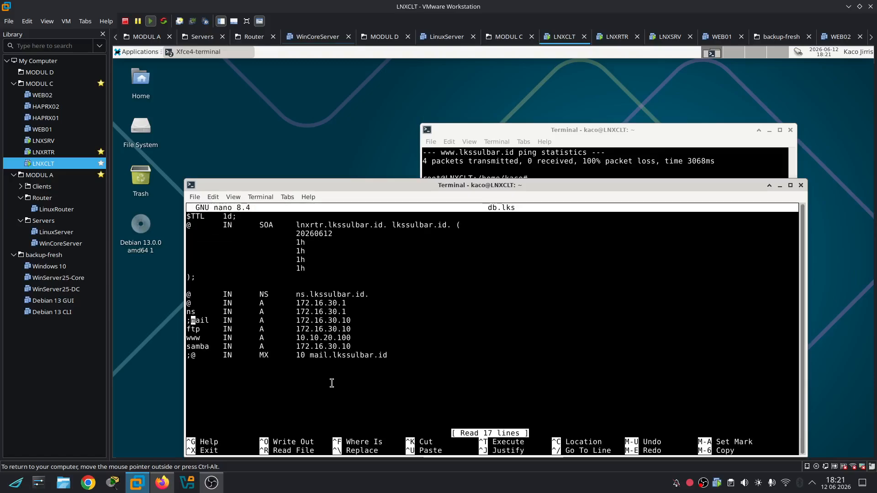
key(BackSpace)
key(Down)
key(Down)
key(Down)
key(Down)
key(Down)
key(Up)
key(Right)
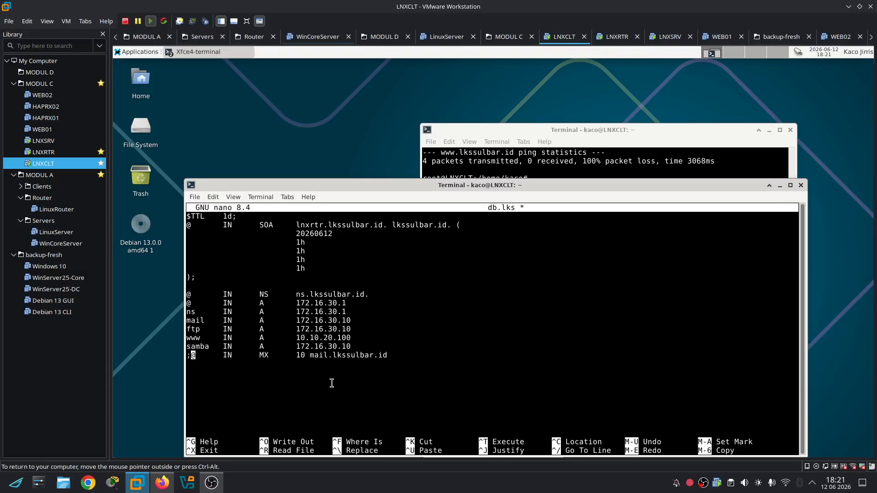
key(ctrl+x)
key(y)
key(Return)
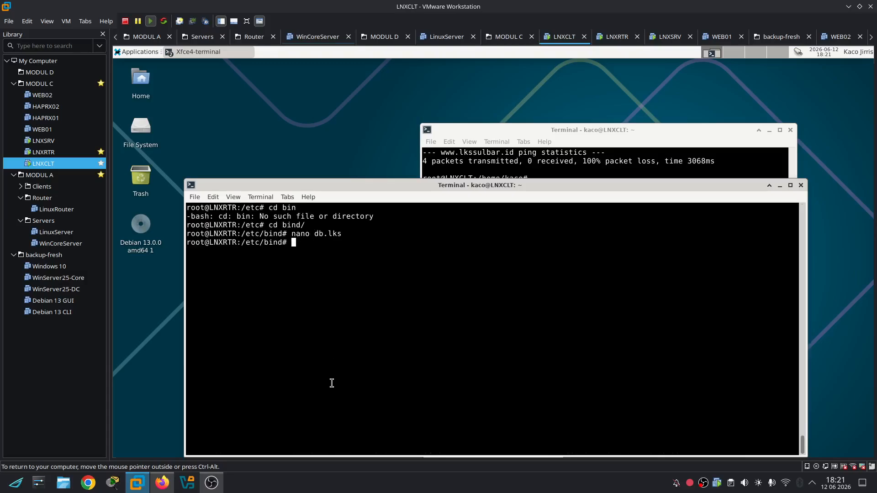
text(service named restart)
key(Return)
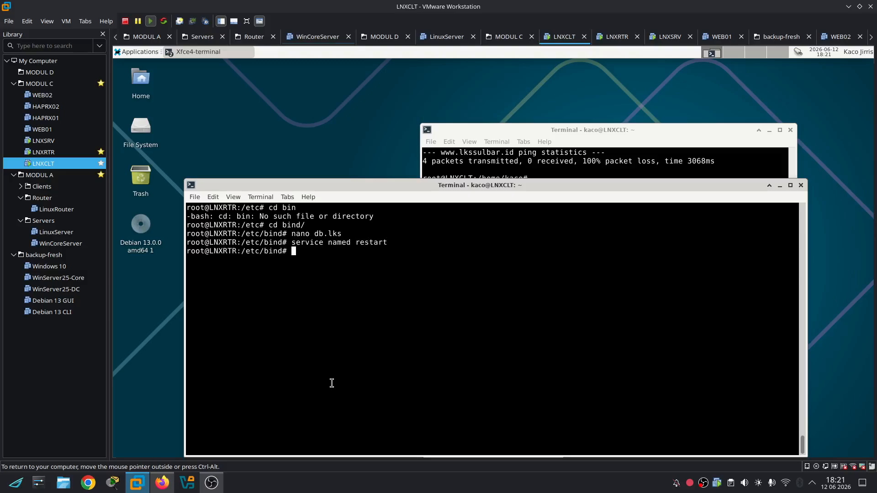
click(535, 152)
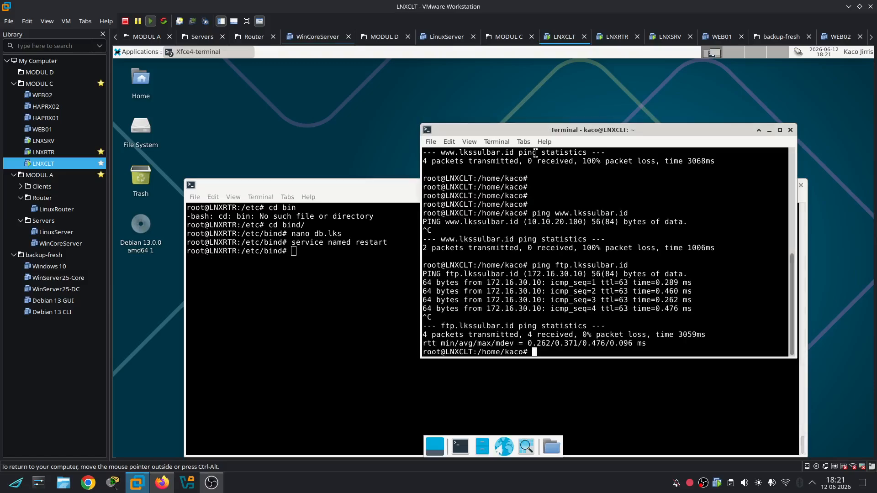
text(pij)
text(ng mai)
text(l.lkssulbar.)
text(id)
key(Return)
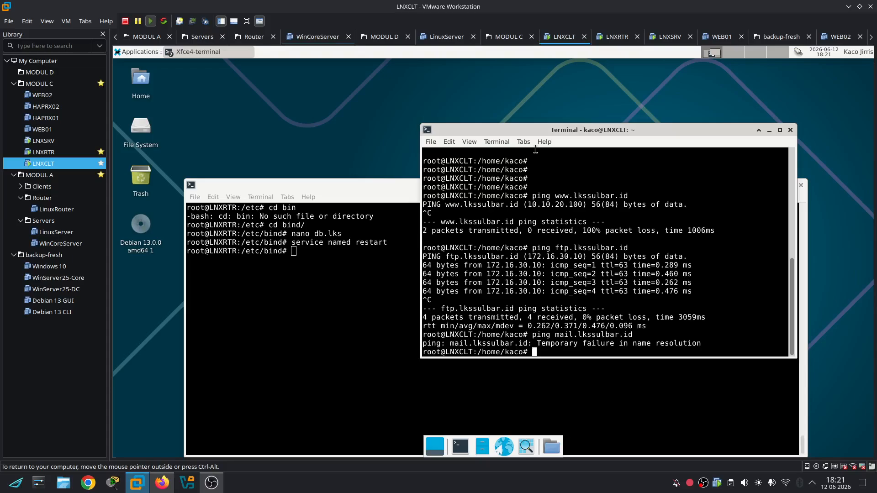
key(Up)
key(Up)
key(Return)
key(Up)
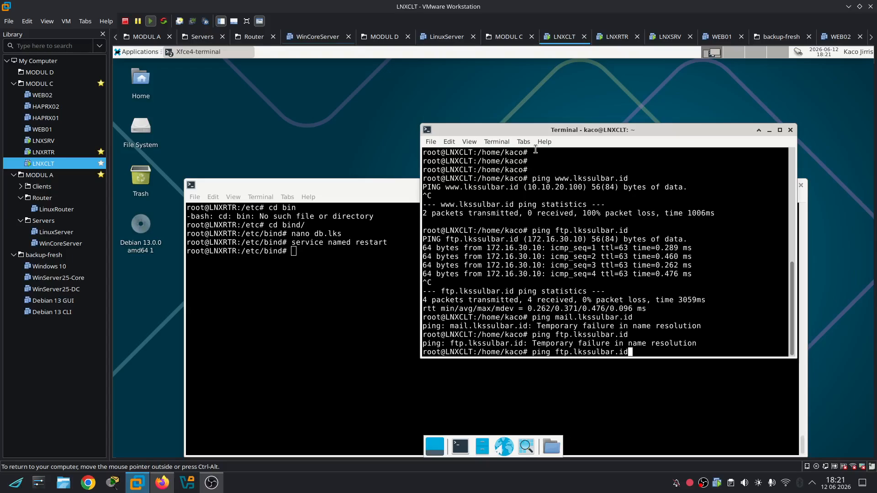
key(Return)
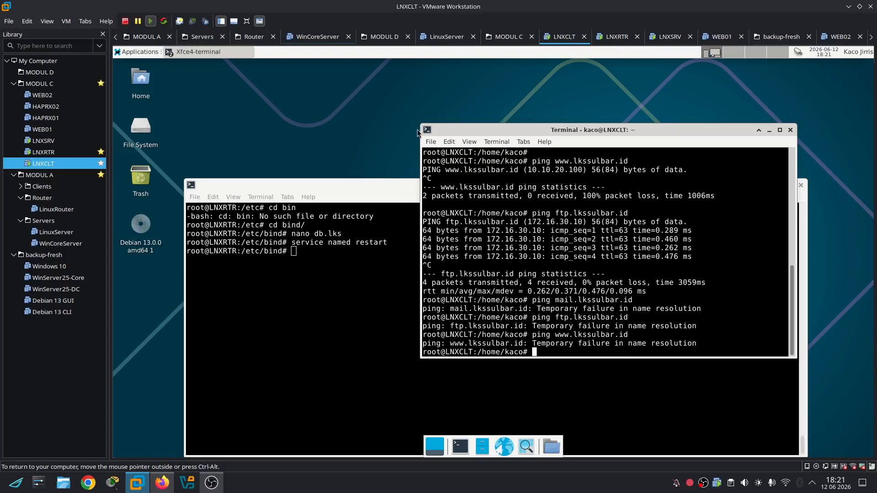
click(342, 318)
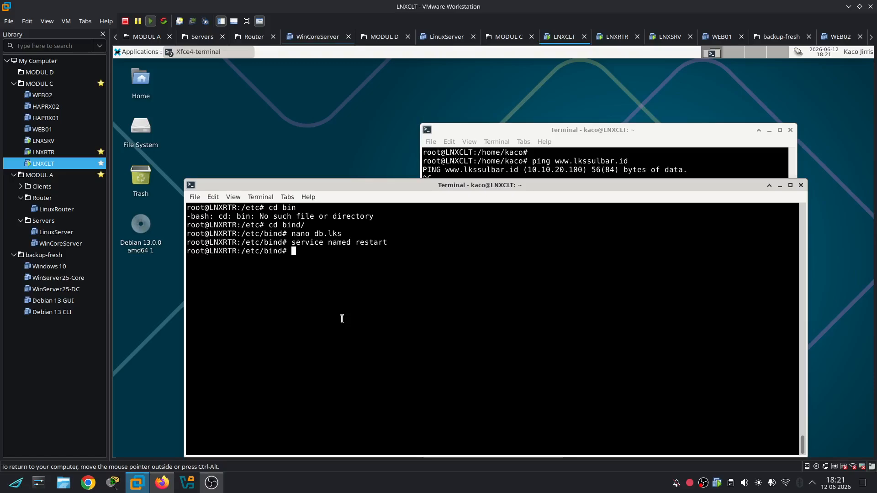
Check the named service status on LNXRTR and clear the terminal
key(Up)
key(BackSpace)
key(BackSpace)
key(BackSpace)
key(BackSpace)
key(BackSpace)
key(BackSpace)
key(BackSpace)
text(status)
key(Return)
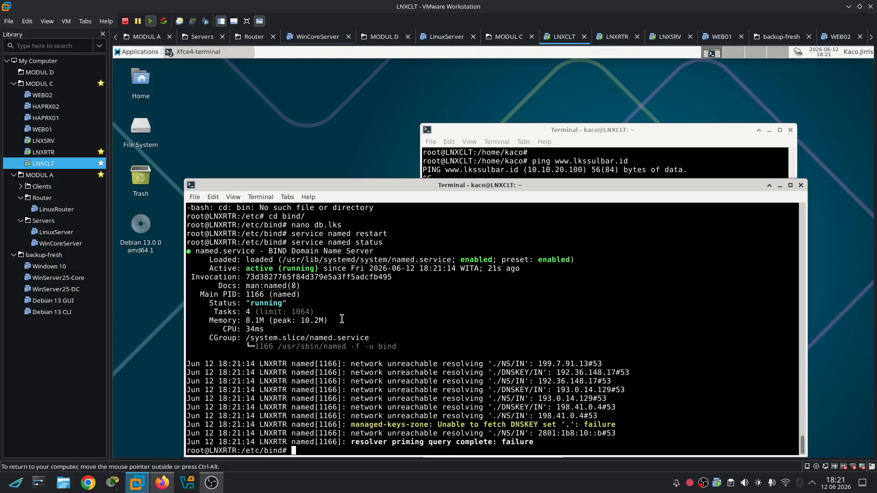
key(ctrl+l)
Print /proc/sys/net/ipv4/ip_forward, confirming 1, then switch to LNXCLT and clear its screen
text(cat /)
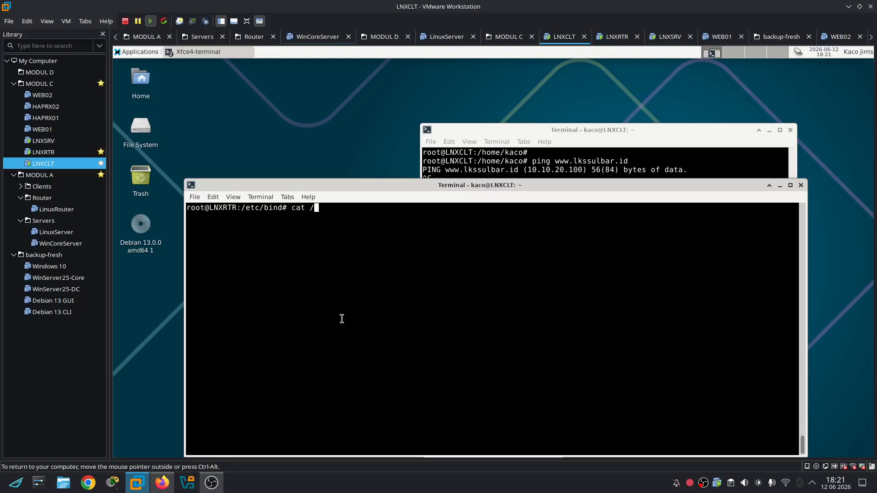
text(proc/sysc)
key(Tab)
key(Tab)
text(/)
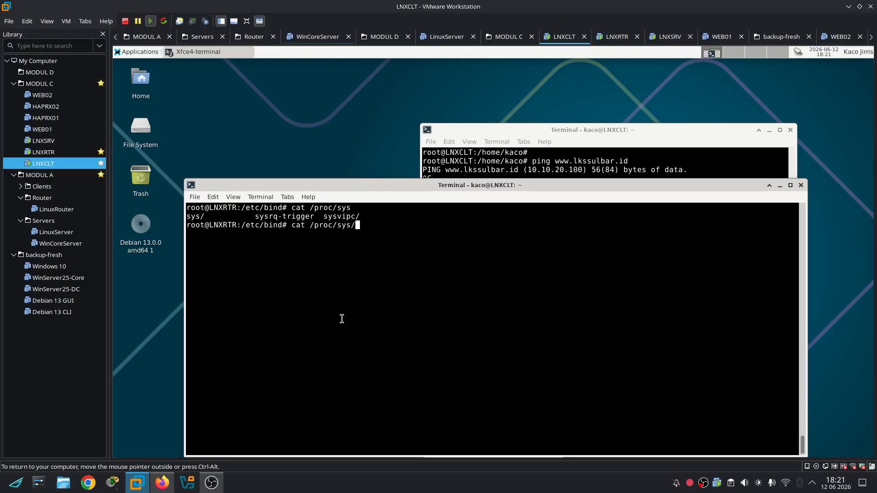
text(n)
key(Tab)
text(ipv4)
key(Tab)
text(ip_f)
key(Tab)
key(Return)
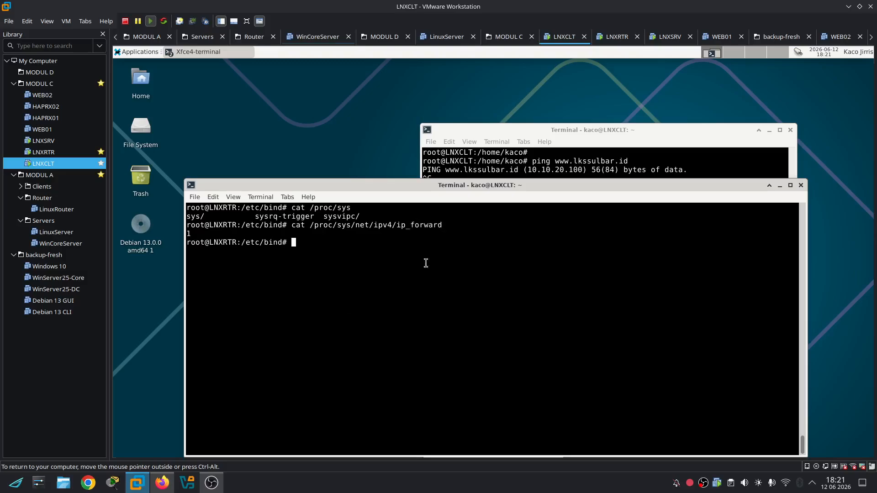
click(521, 164)
key(ctrl+l)
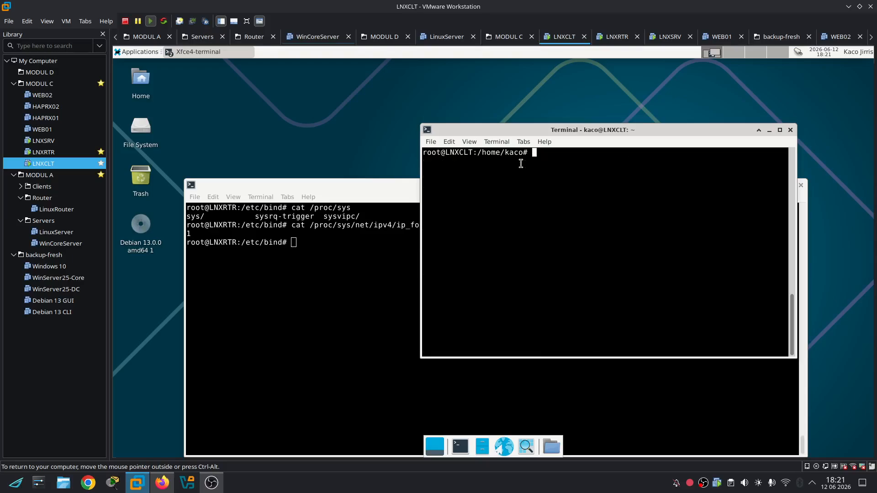
On LNXCLT, ping lkssulbar.id, list interfaces with ip a, and display /etc/resolv.conf
key(Up)
key(Up)
key(Up)
key(Up)
key(Down)
key(Return)
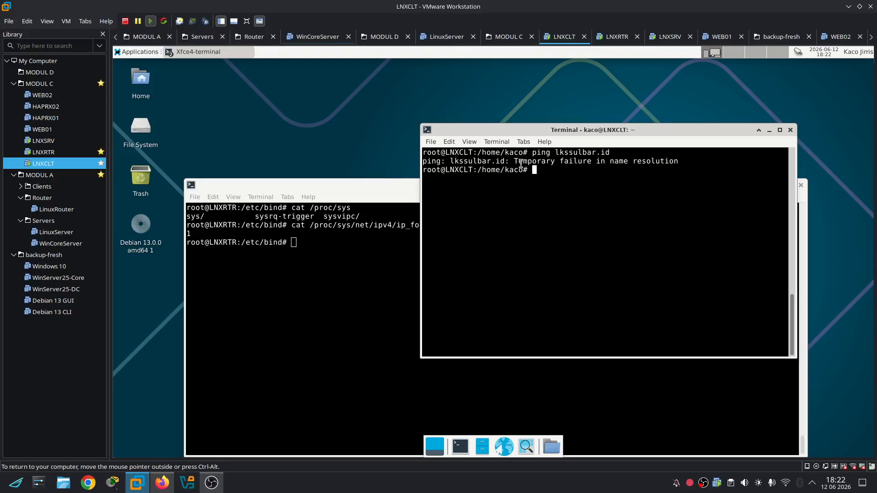
text(ip a)
key(Return)
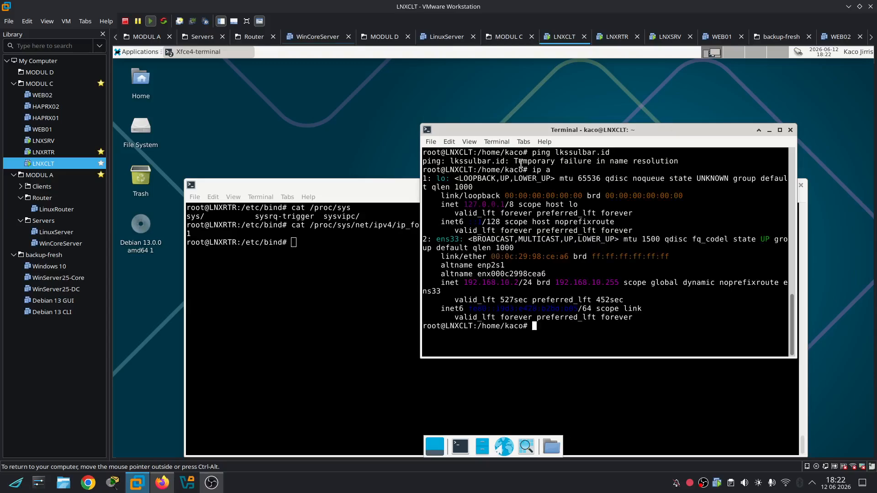
key(ctrl+l)
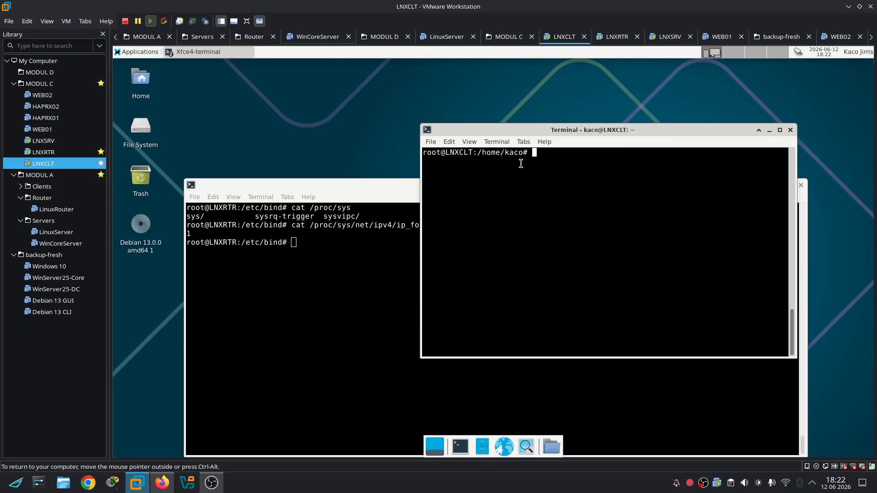
text(cat /etc/resolv.conf)
key(Return)
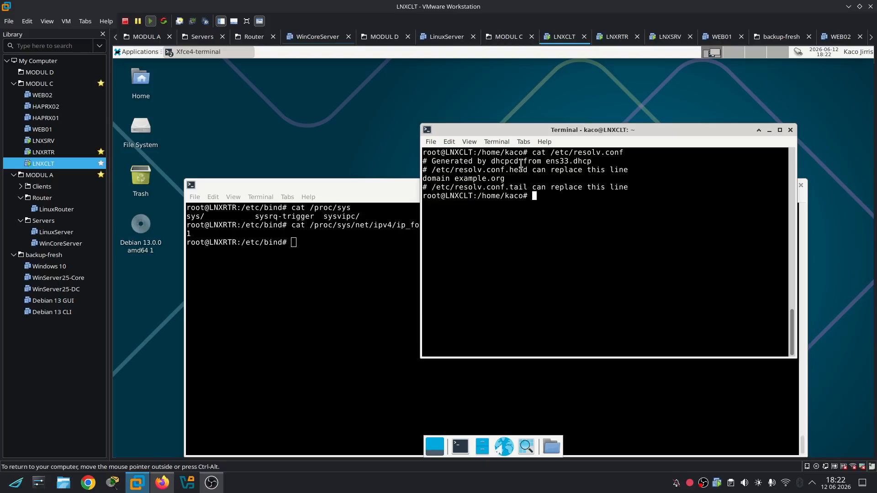
Overwrite /etc/resolv.conf with the single line "nameserver 172.16.30.1"
text(echo "nameserver" > /etc/res)
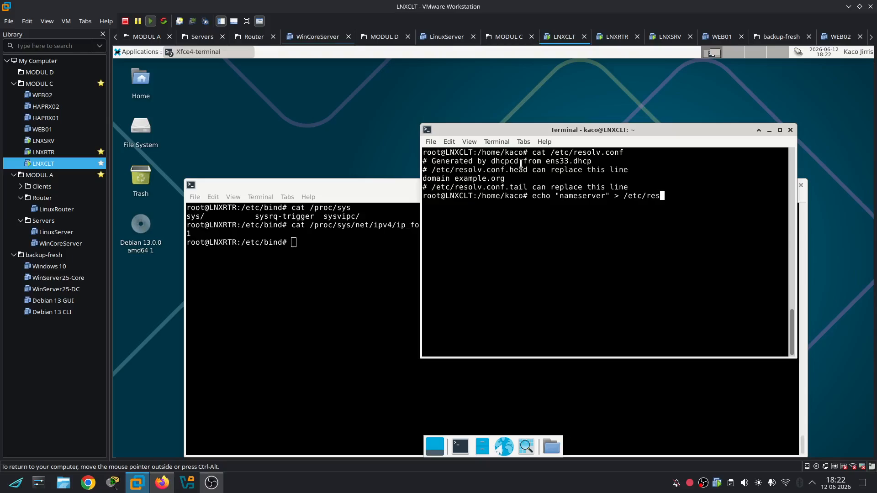
key(Tab)
key(Left)
key(Left)
key(Left)
key(Left)
key(Left)
key(Left)
key(Left)
key(Left)
key(Left)
key(Left)
key(Left)
key(Left)
key(Left)
key(Left)
key(Left)
key(Left)
key(Left)
key(Left)
key(Left)
key(Left)
key(Left)
text(172)
text(.16.30)
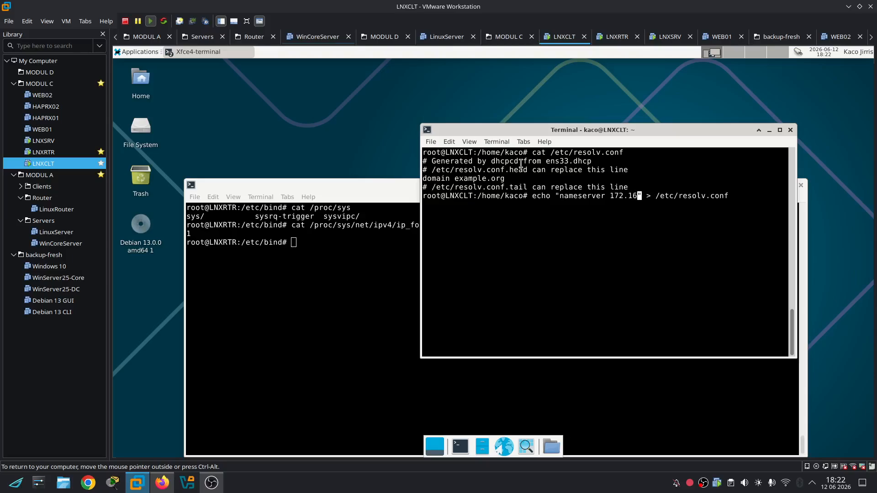
text(.1)
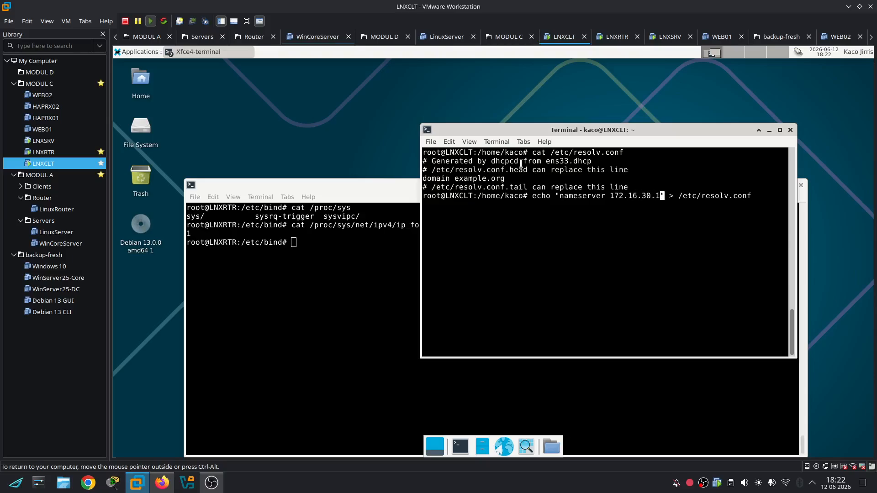
key(Return)
key(Up)
key(Up)
key(Up)
key(Up)
key(Up)
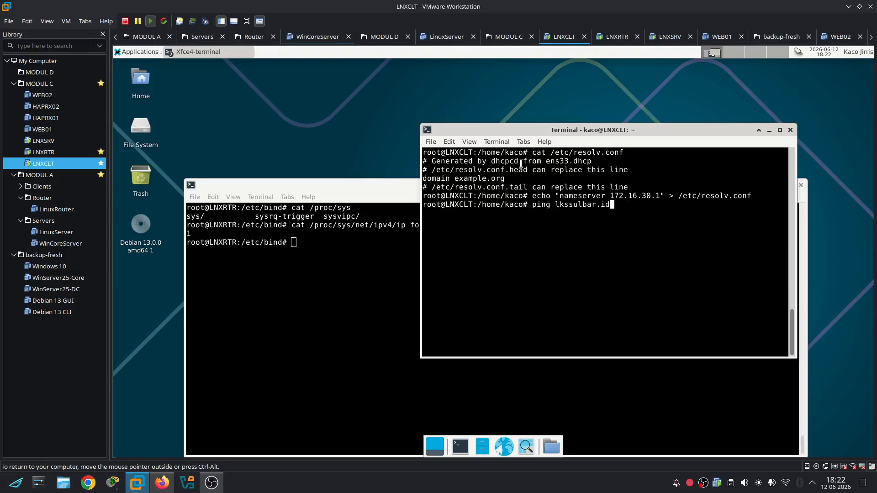
key(Return)
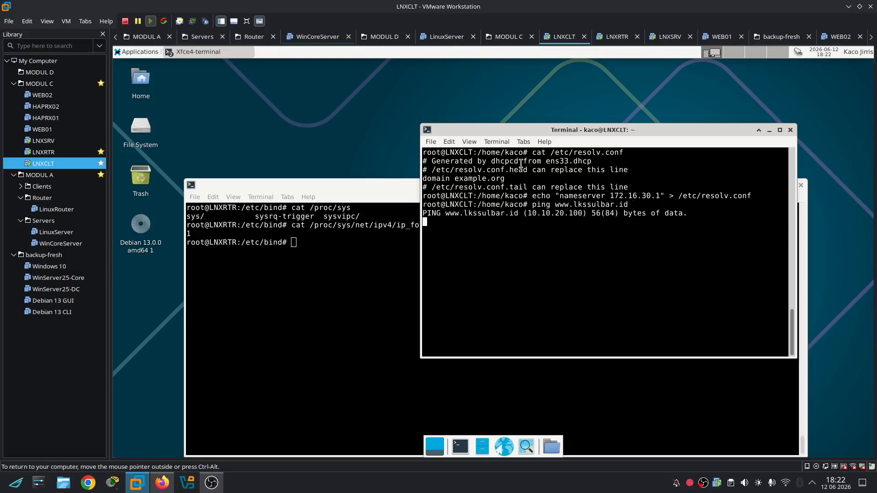
key(ctrl+c)
key(Up)
key(Up)
key(Up)
key(Up)
key(Up)
key(Up)
key(Up)
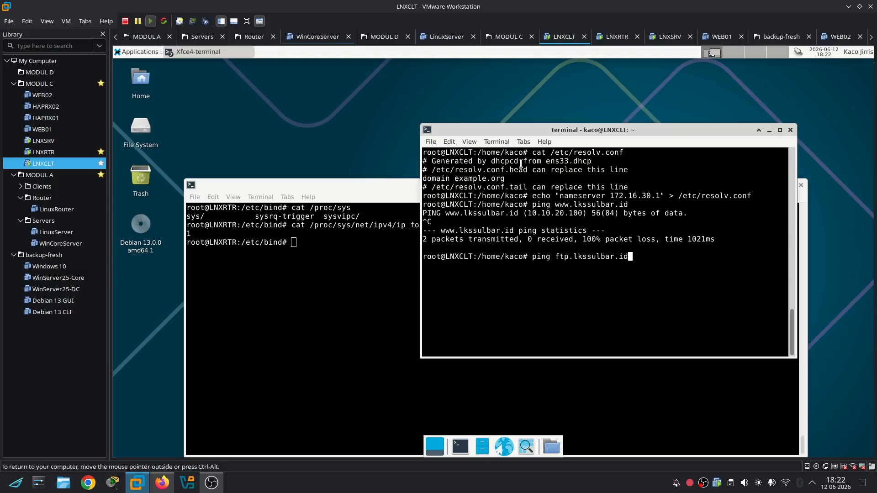
key(Return)
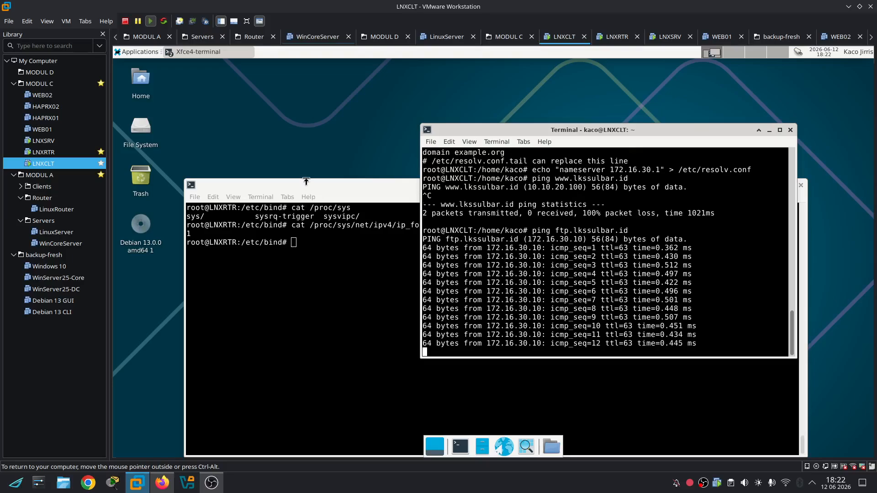
Move the router terminal lower on the desktop and bring the client terminal back in front
click(323, 183)
drag(323, 183, 327, 207)
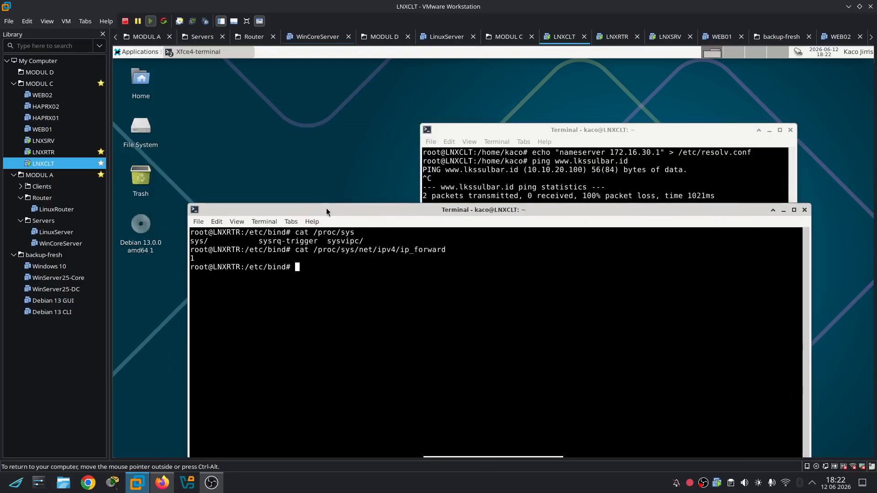
click(509, 162)
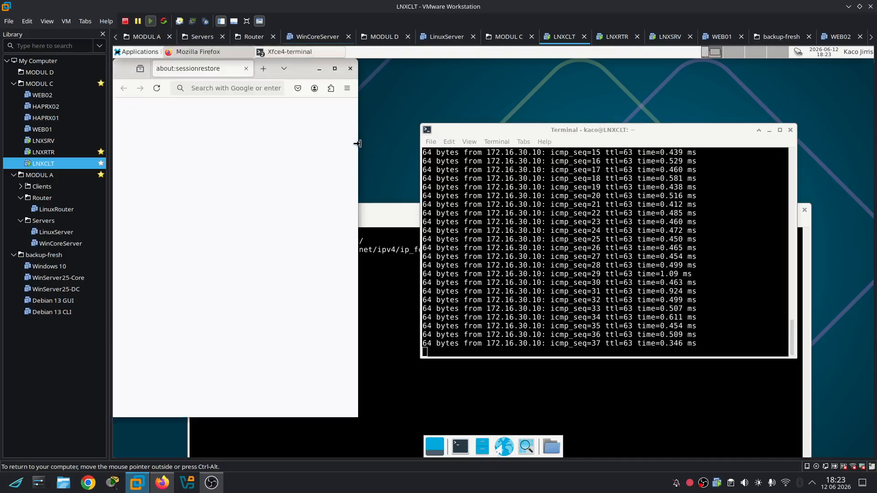
Start a fresh Firefox session, dismiss the address bar tip, widen the window, then switch to OBS Studio
drag(302, 78, 394, 118)
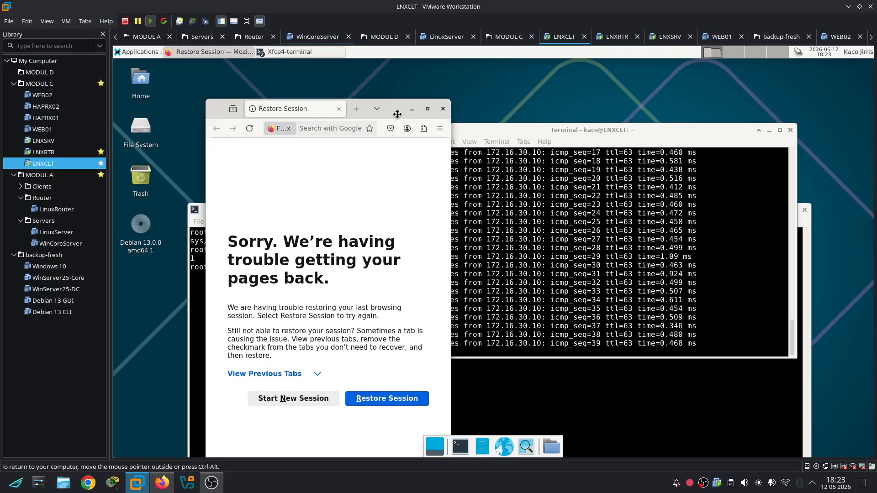
click(303, 399)
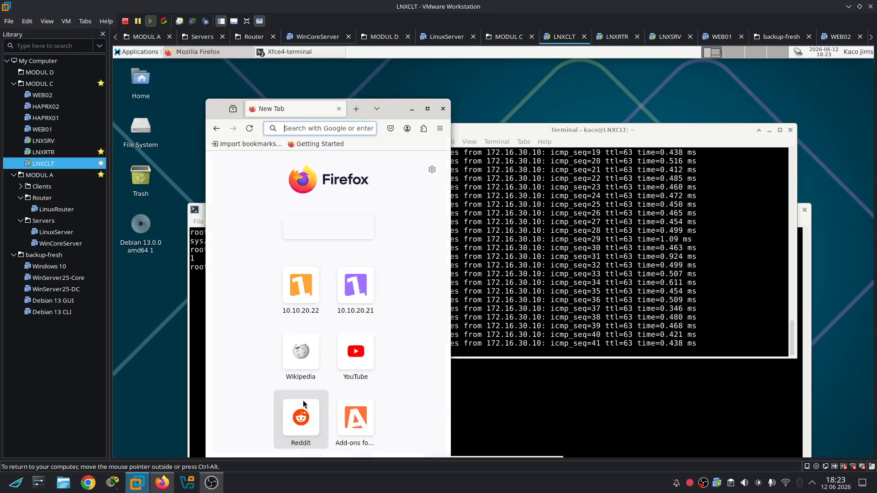
click(342, 192)
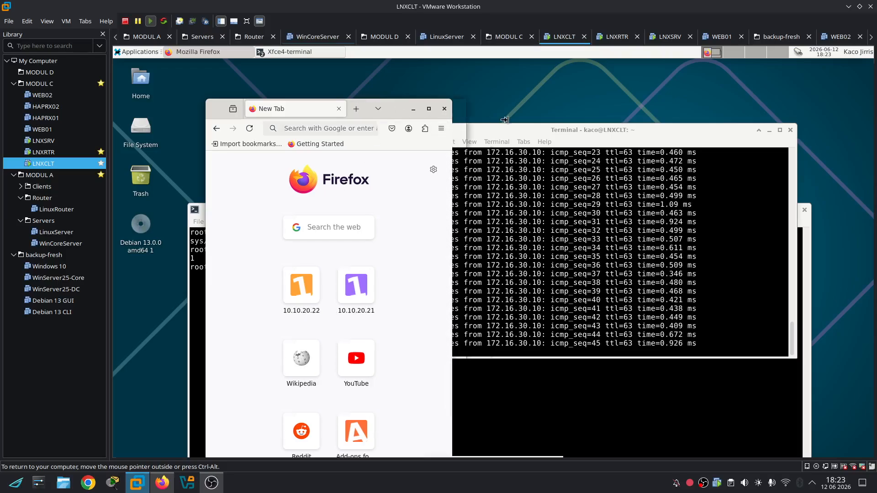
drag(448, 131, 565, 133)
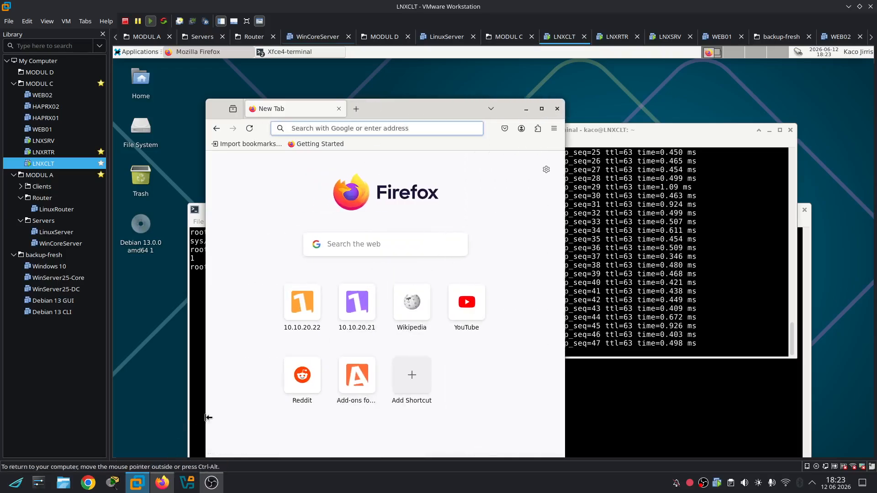
mouse_move(220, 488)
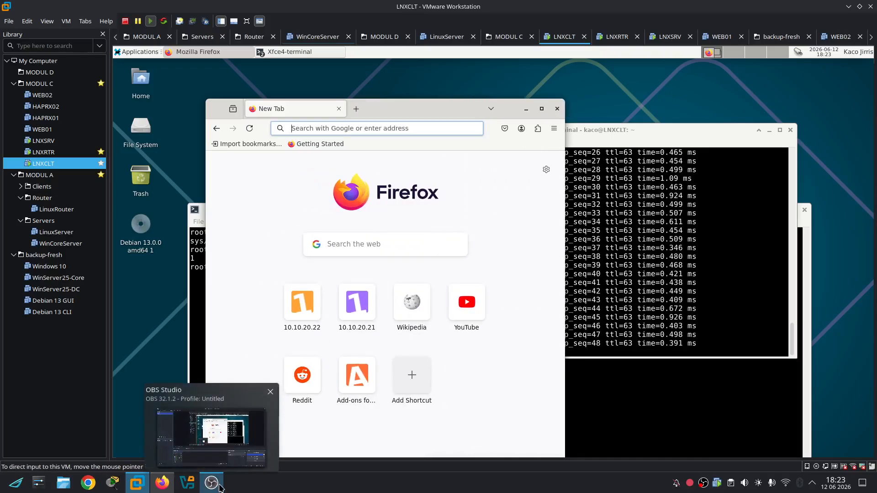
click(219, 456)
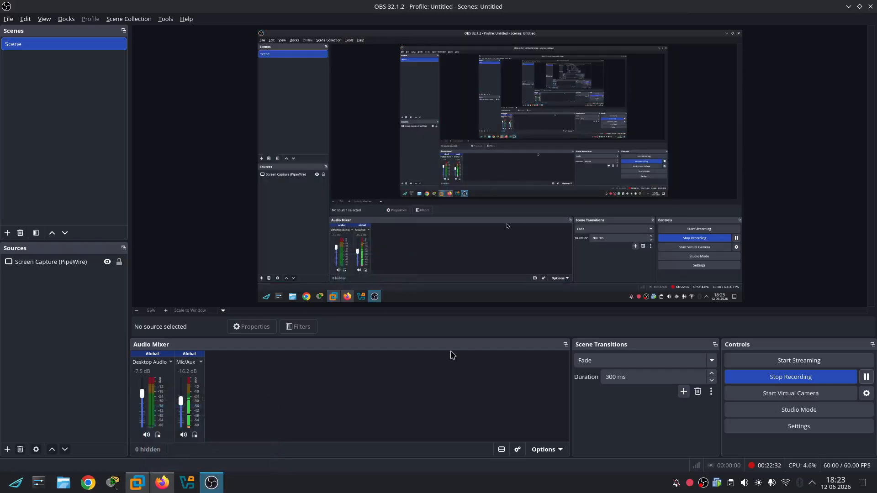